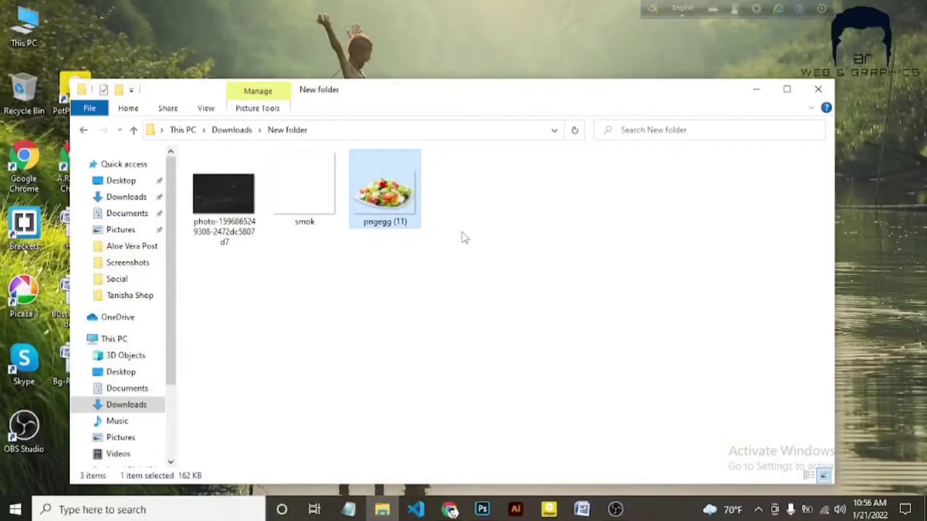
Set up a new document named Salad at 1080 × 1080 px.
key(ctrl+a)
click(482, 509)
click(29, 6)
click(40, 18)
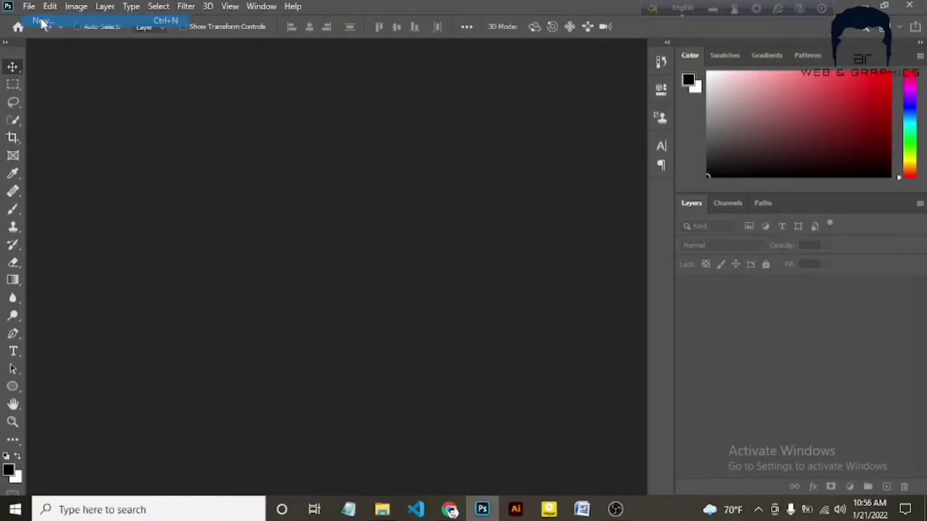
click(675, 91)
text(Salad)
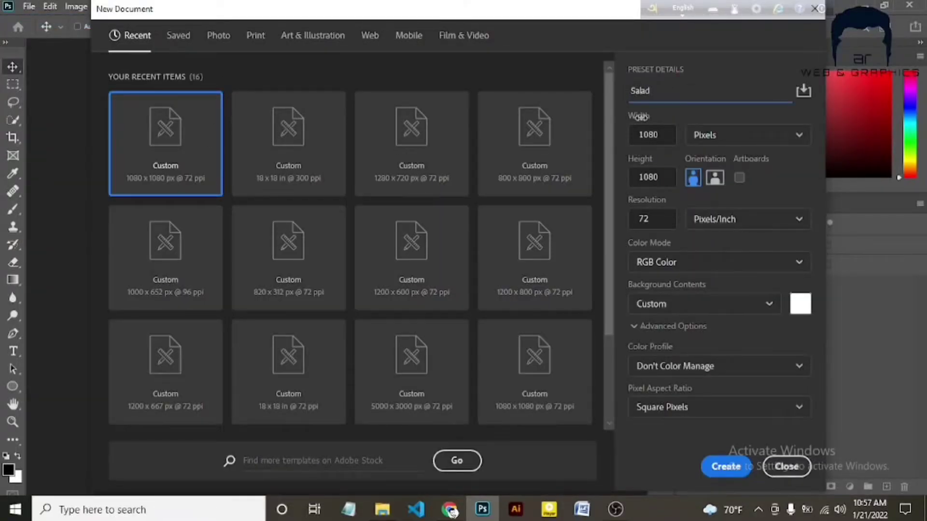
double_click(643, 219)
Create the document, fill a small black top-left corner square and add guides at its edges.
click(726, 466)
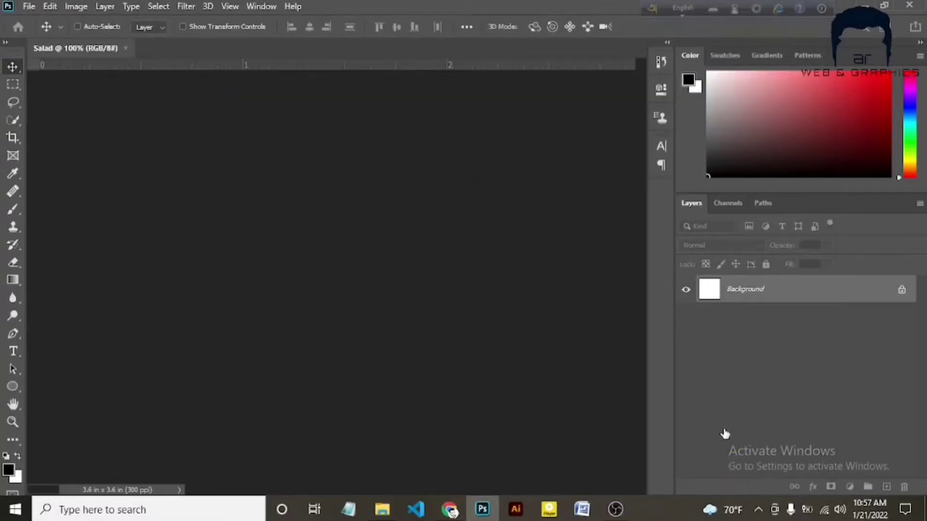
click(13, 84)
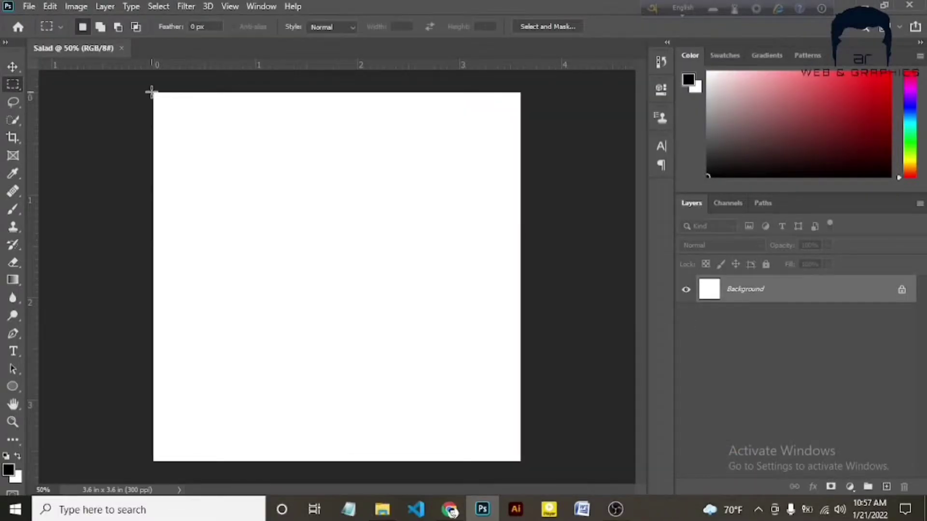
drag(149, 93, 167, 115)
key(alt+BackSpace)
drag(29, 147, 170, 160)
drag(227, 65, 227, 106)
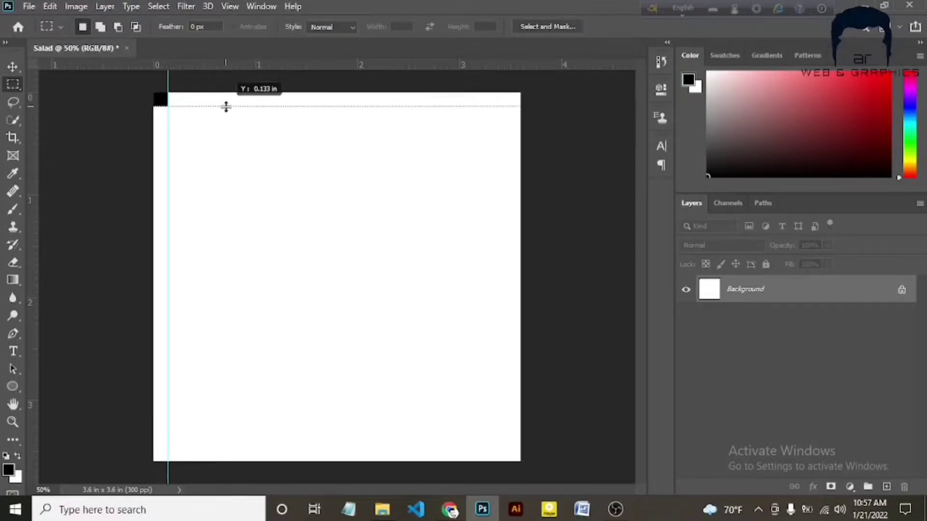
Move a copy of the square to the bottom-right corner, guide its edges, then delete it.
key(v)
drag(160, 101, 512, 455)
drag(534, 65, 568, 447)
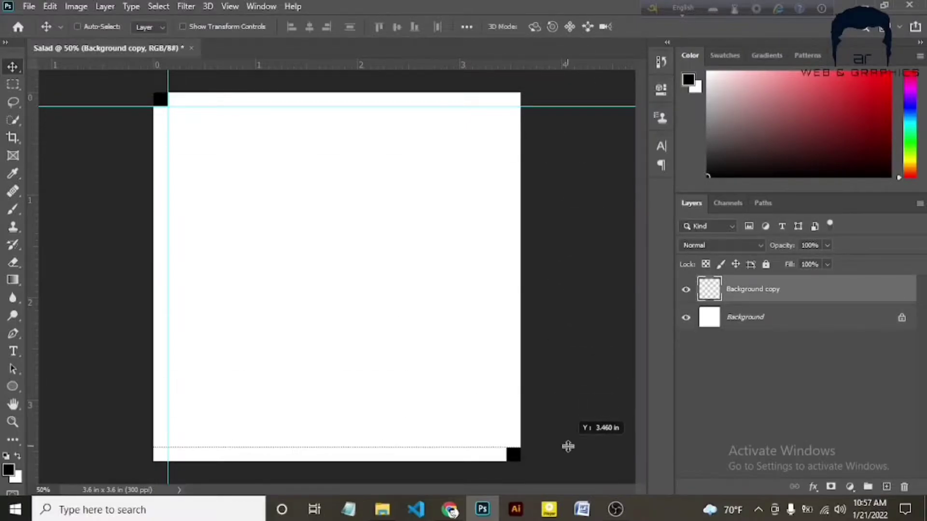
drag(35, 280, 507, 270)
key(Delete)
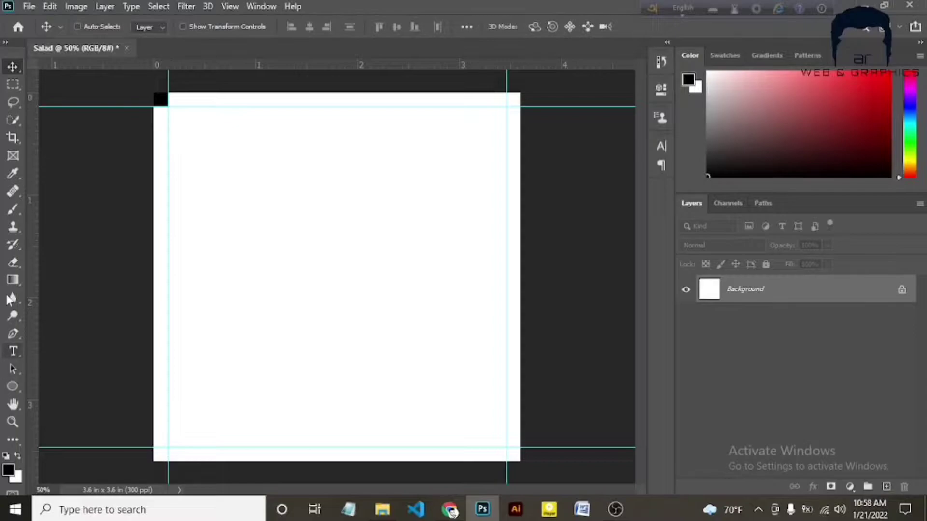
click(14, 262)
Add a dark teal #013e44 Solid Color fill layer covering the canvas.
key(v)
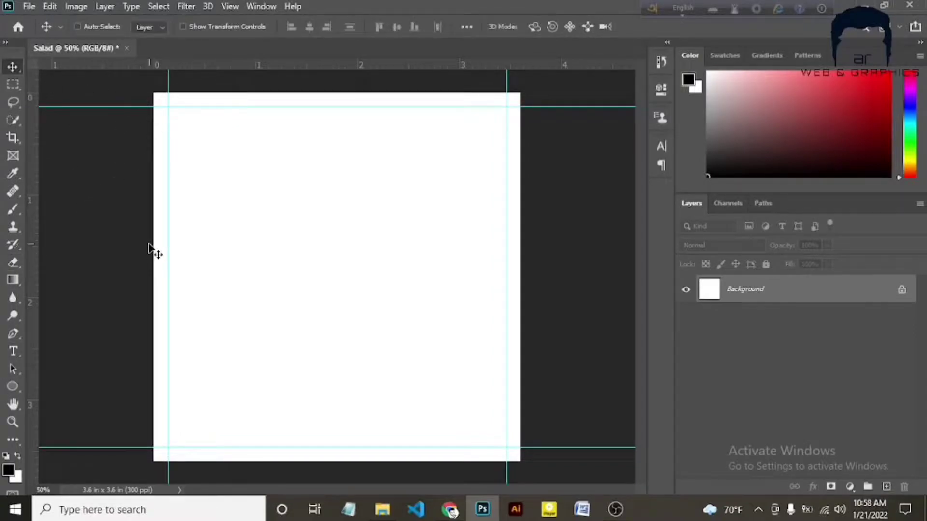
click(848, 487)
click(843, 247)
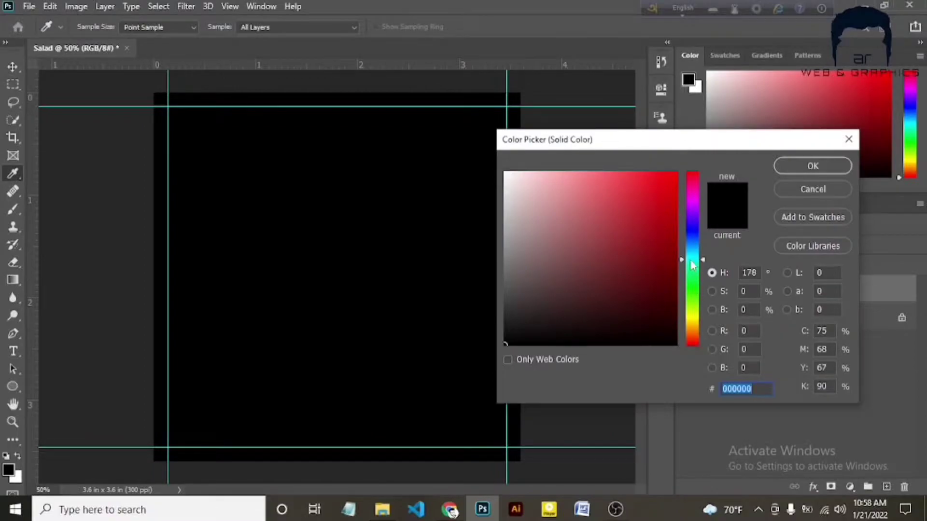
drag(690, 259, 692, 257)
drag(677, 300, 675, 299)
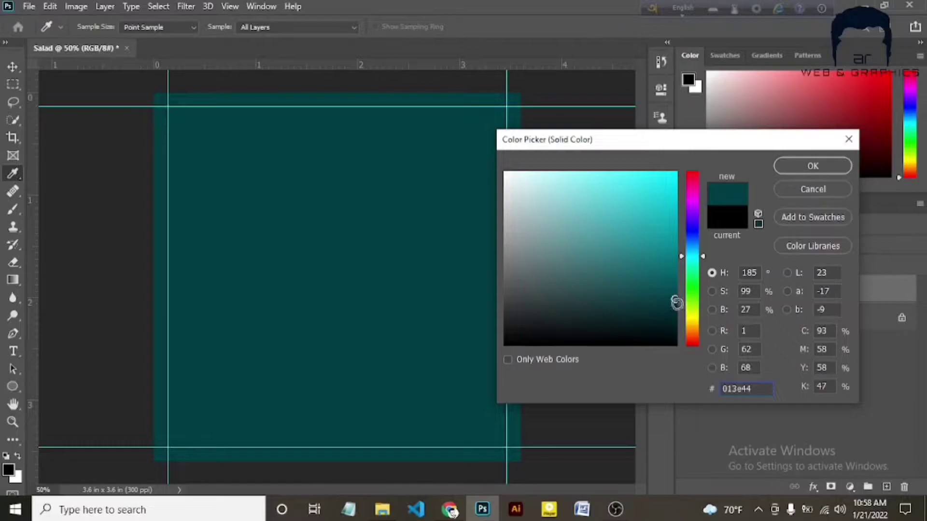
click(810, 166)
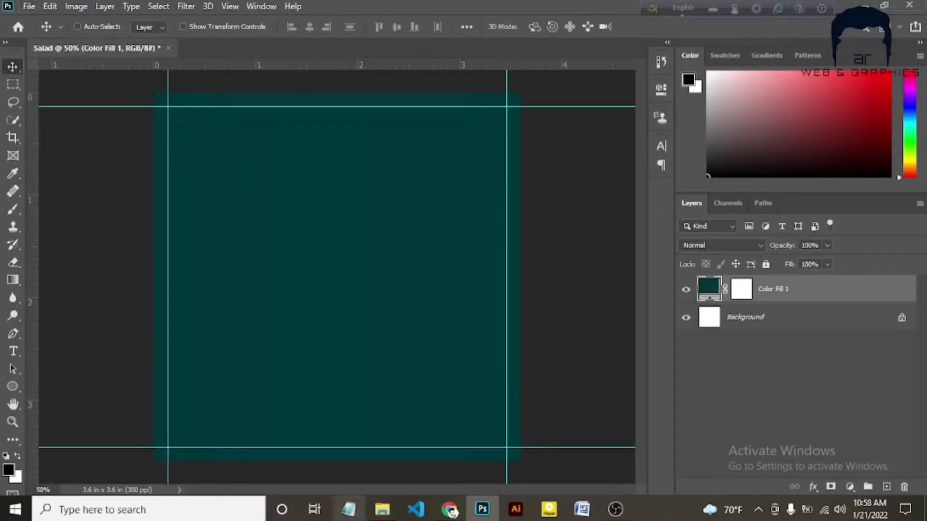
click(382, 509)
Place the scratched texture photo on the canvas, rotated 90° upright.
drag(224, 193, 63, 201)
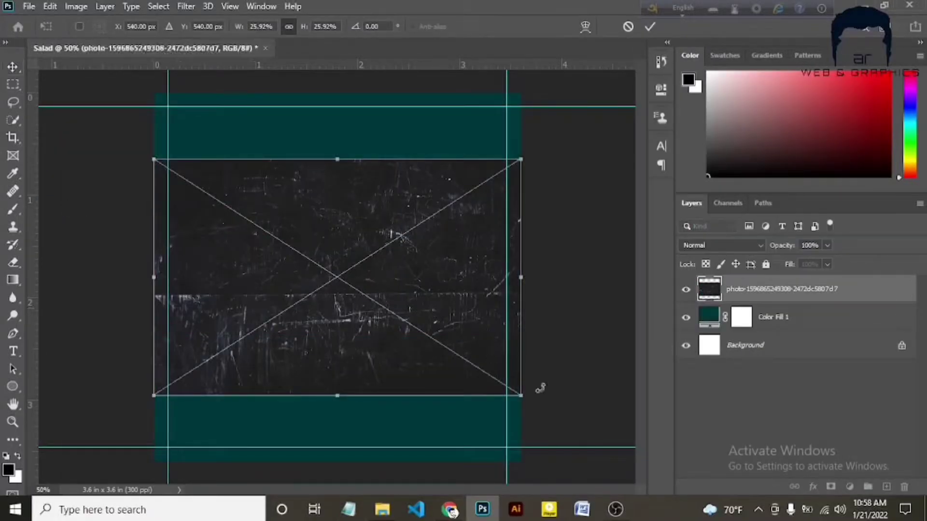
mouse_move(540, 386)
mouse_down()
mouse_move(476, 457)
mouse_move(238, 378)
mouse_move(253, 393)
mouse_up()
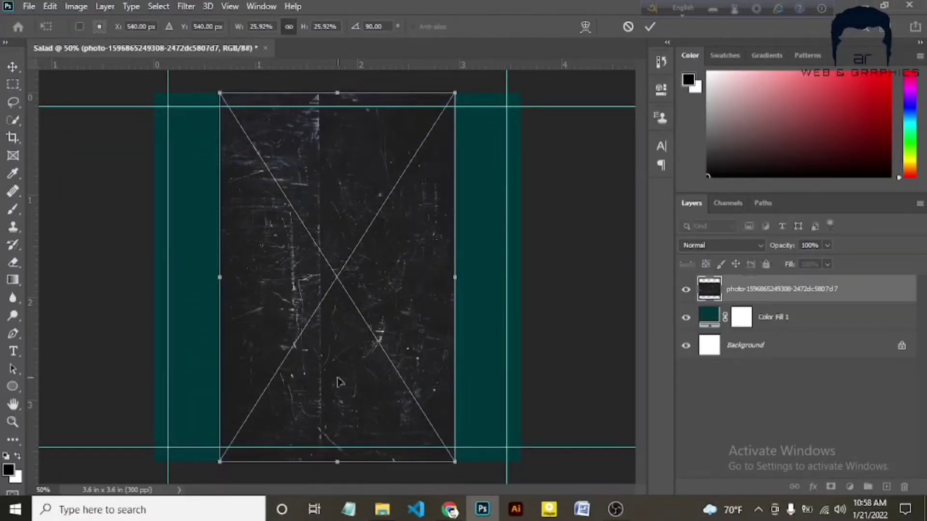
drag(291, 360, 236, 383)
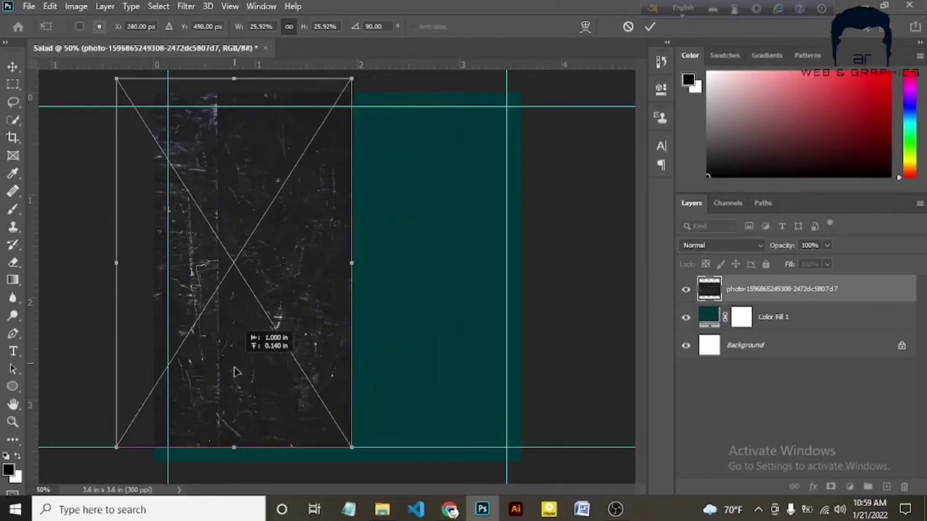
mouse_move(320, 289)
mouse_down()
mouse_move(251, 287)
mouse_move(555, 278)
mouse_up()
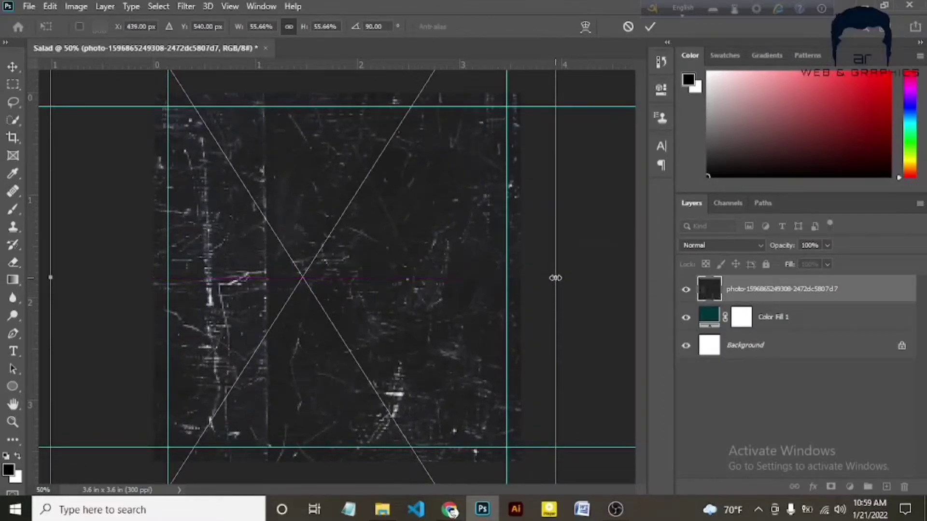
key(Return)
Stretch and reposition the texture with Free Transform so it covers the whole canvas.
scroll(434, 280, down, 3)
scroll(433, 284, down, 1)
drag(433, 284, 344, 289)
key(ctrl+t)
drag(396, 277, 478, 283)
drag(389, 295, 363, 301)
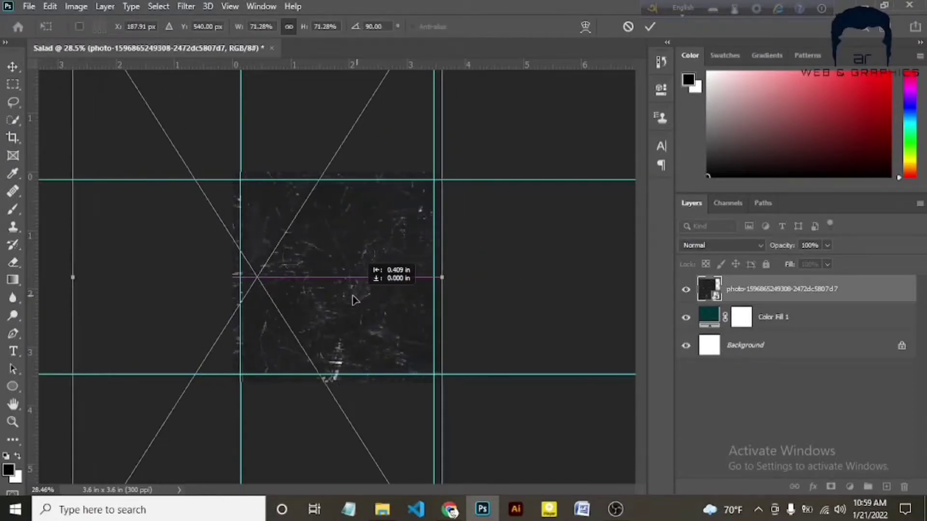
key(Return)
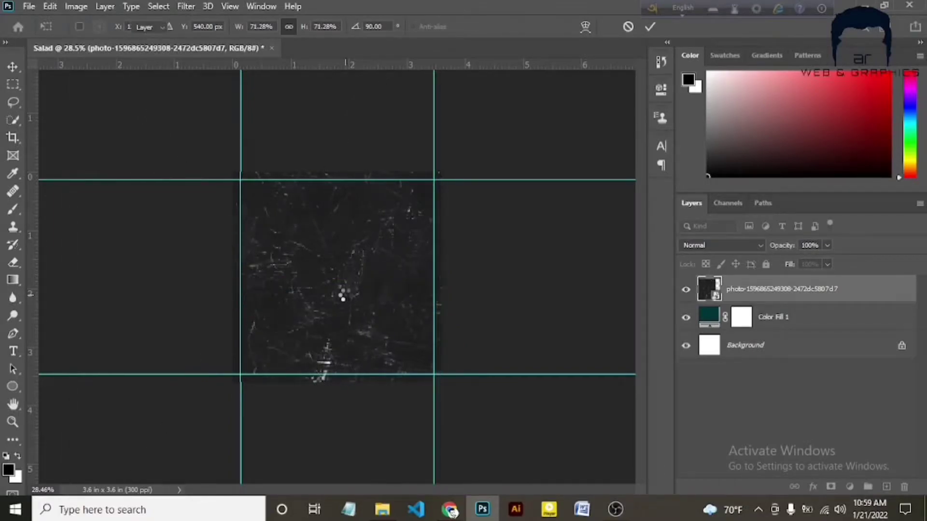
drag(344, 316, 341, 366)
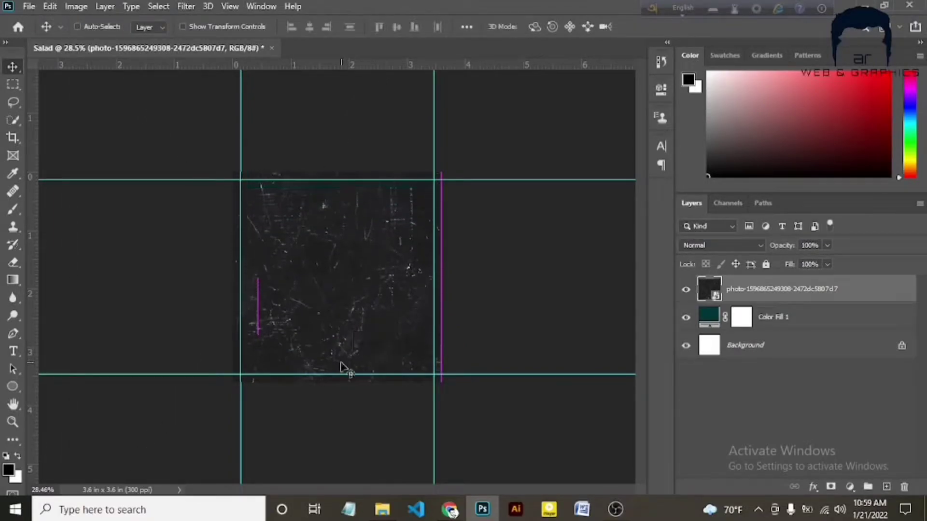
Set the texture layer to Color Dodge and fine-tune its position over the canvas.
click(721, 245)
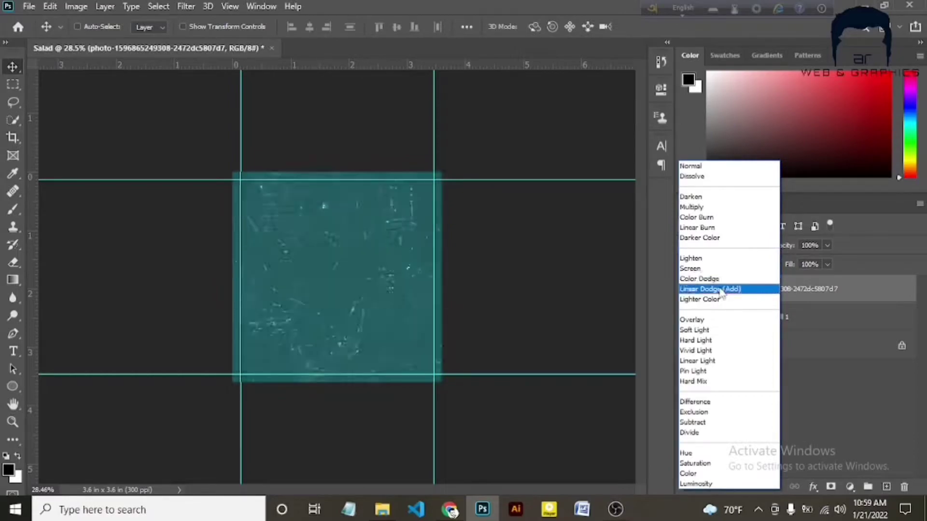
click(714, 279)
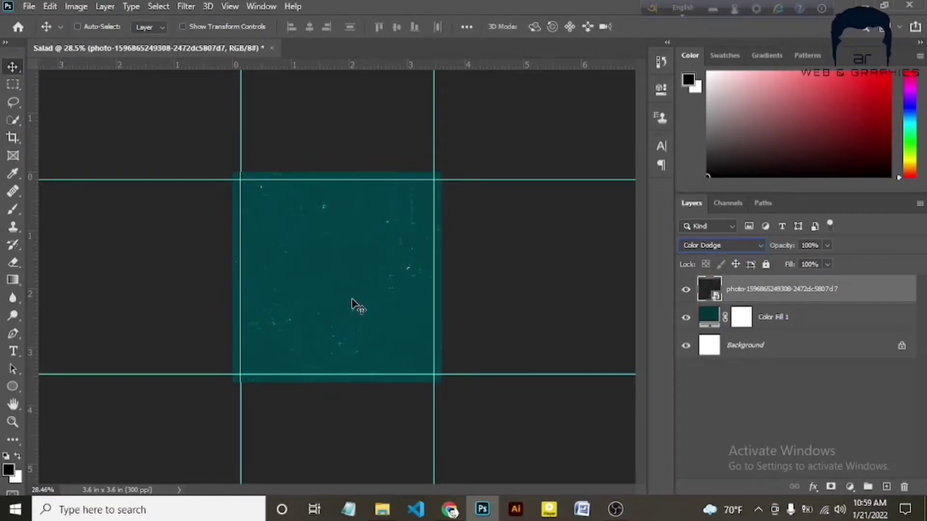
drag(357, 305, 369, 263)
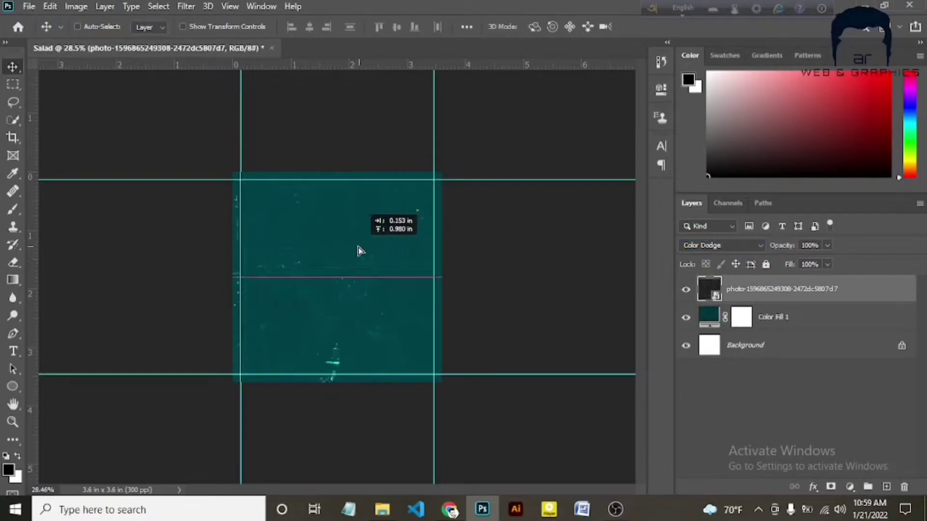
mouse_move(369, 264)
mouse_down()
mouse_move(351, 267)
mouse_move(356, 224)
mouse_up()
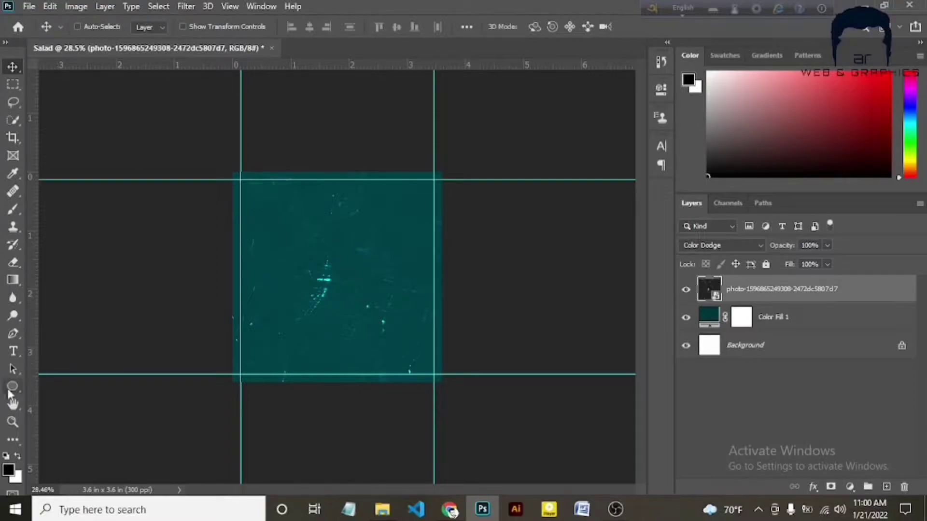
On a new layer, draw an ellipse circle at the canvas's bottom-left edge.
click(886, 487)
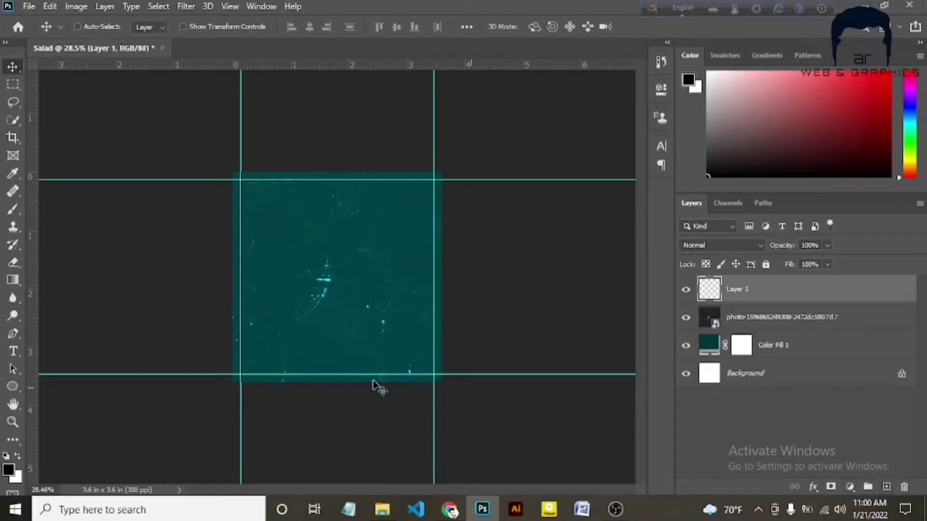
key(u)
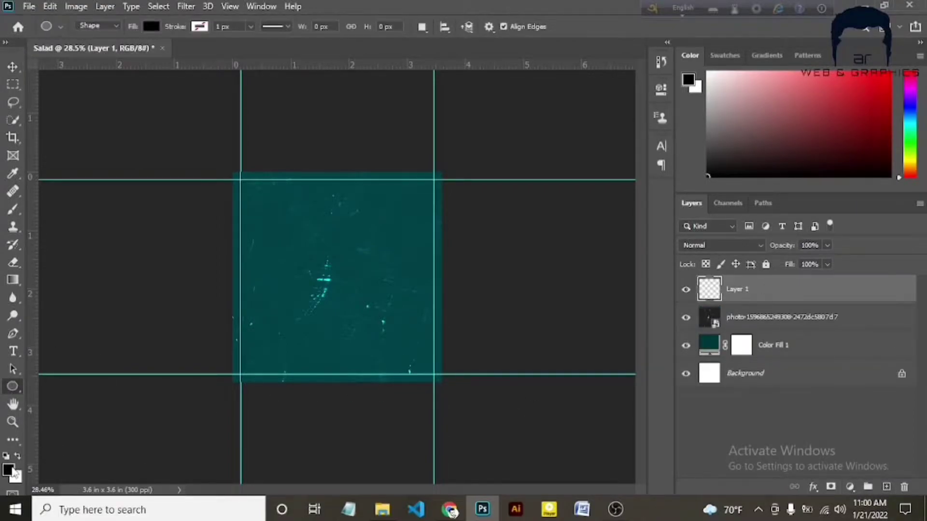
drag(231, 355, 249, 372)
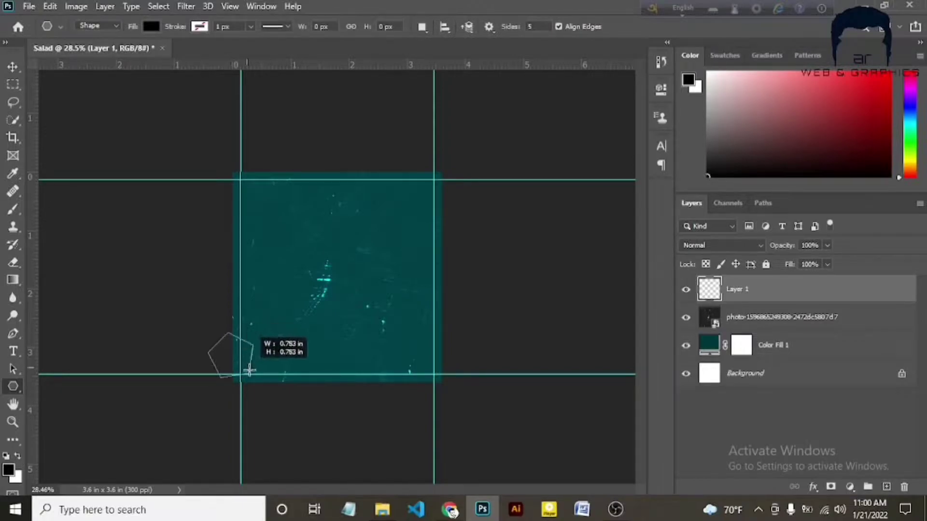
key(ctrl+z)
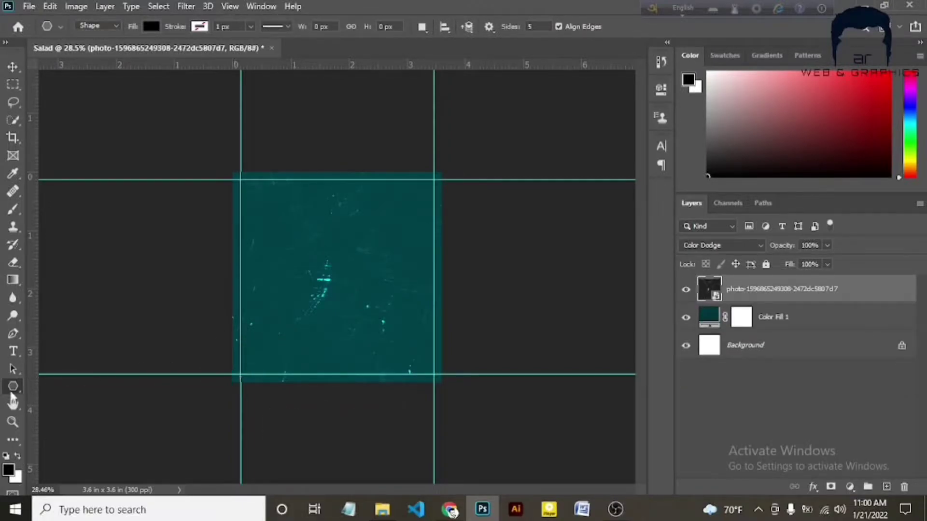
right_click(13, 386)
click(72, 423)
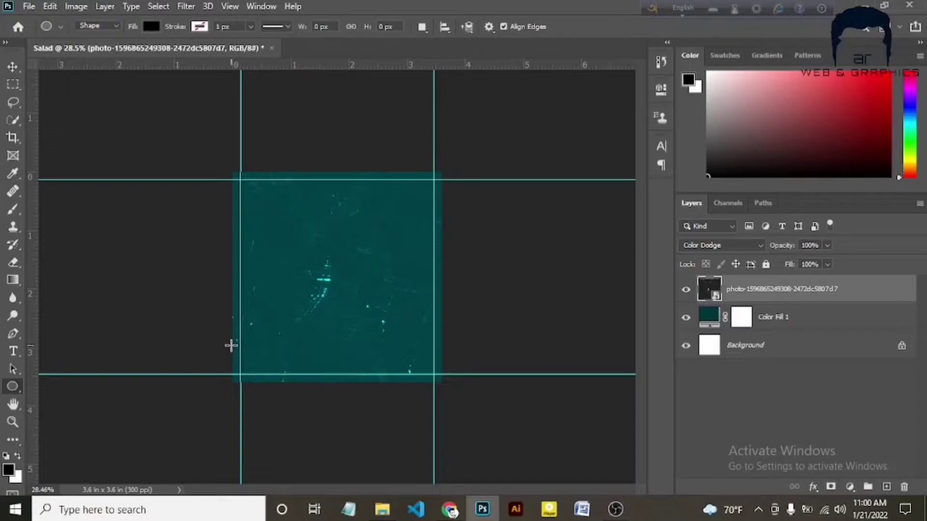
drag(230, 346, 283, 422)
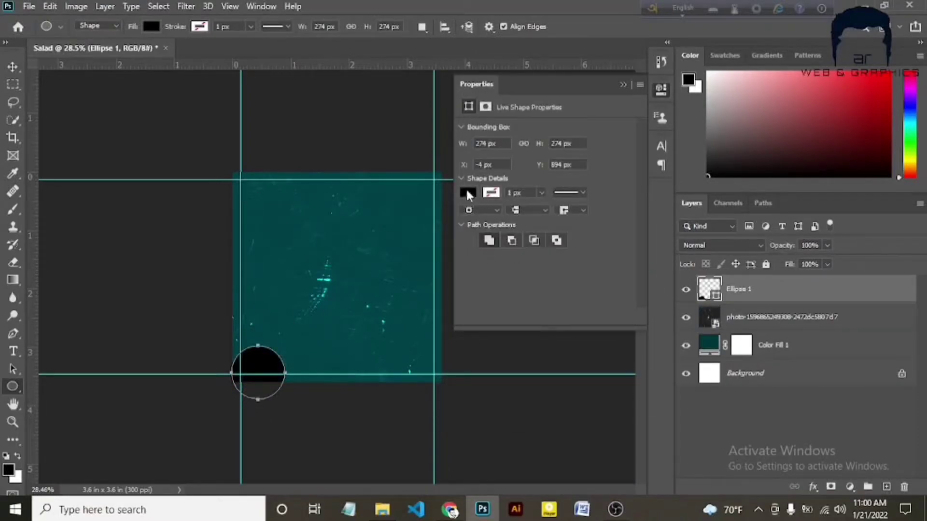
Fill the circle yellow and nudge it into place along the bottom edge.
click(467, 192)
click(557, 265)
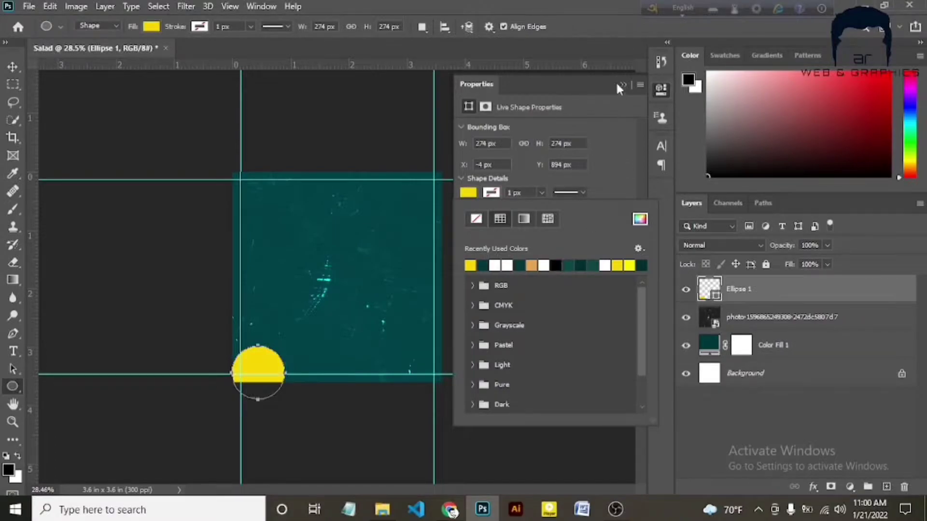
click(620, 85)
click(13, 67)
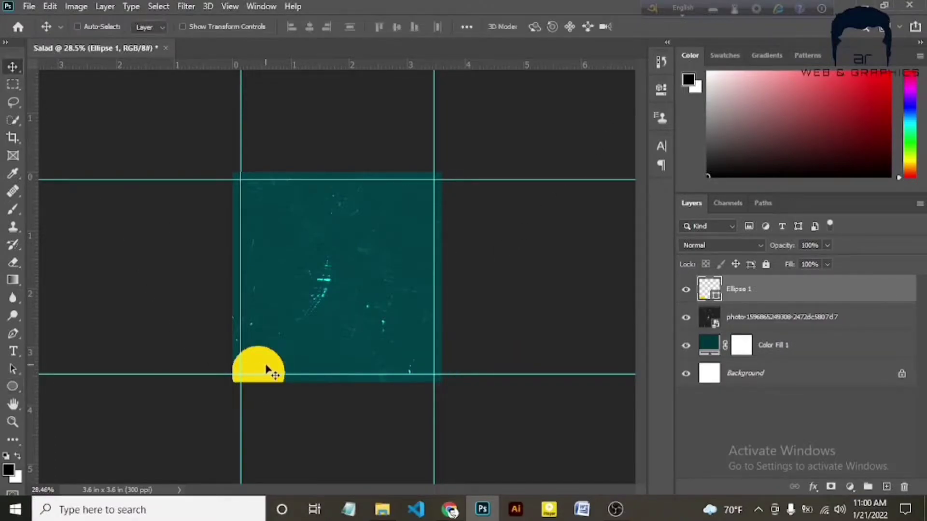
drag(265, 368, 444, 369)
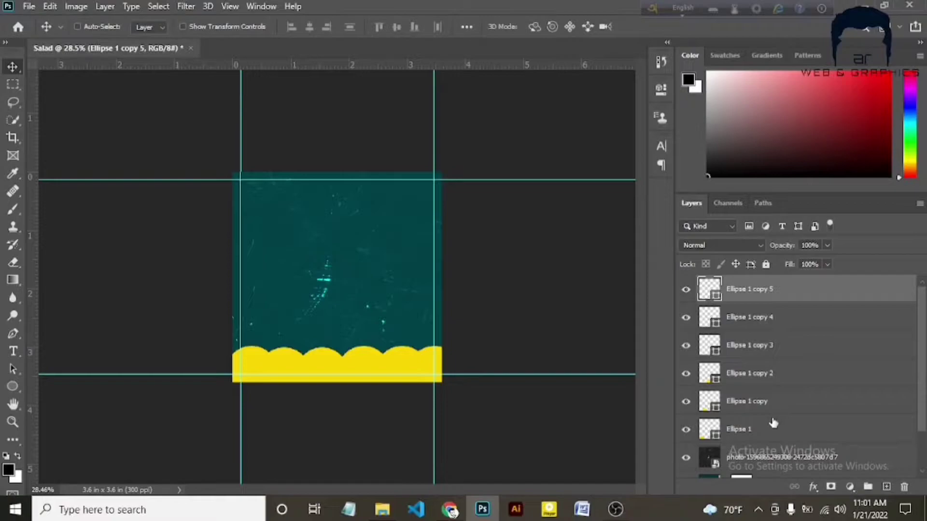
Distribute the six yellow circles by horizontal centres and merge them into one shape.
shift+click(772, 423)
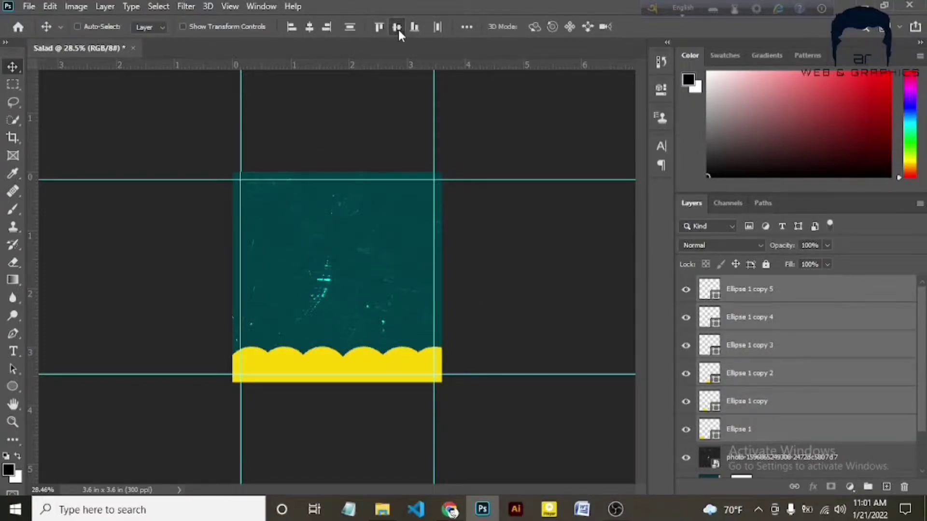
click(466, 27)
click(509, 106)
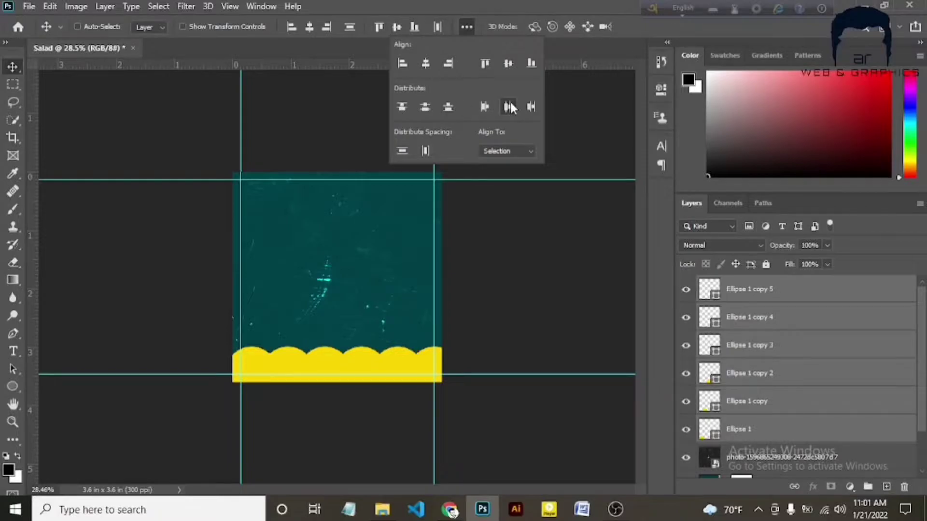
right_click(778, 316)
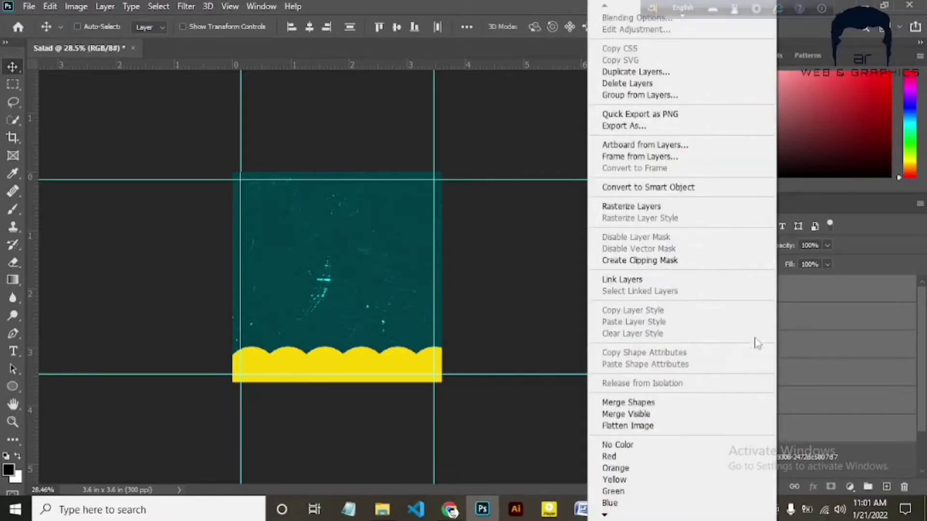
click(666, 405)
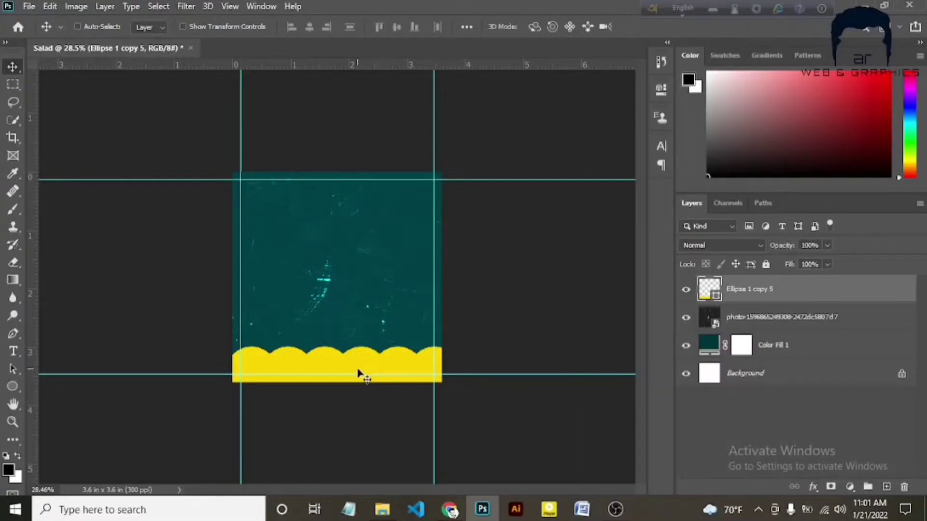
Duplicate the scallop shape slightly higher and merge both copies into one solid band.
drag(359, 364, 357, 339)
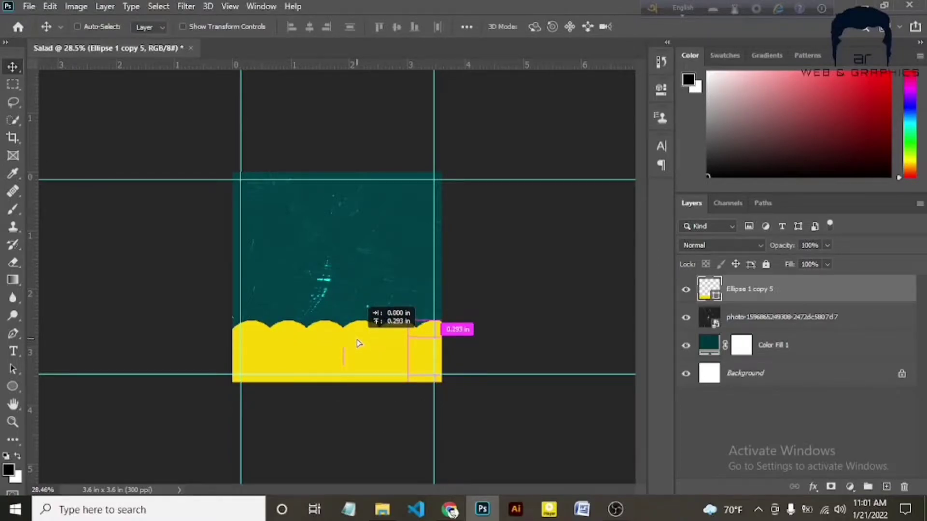
drag(357, 342, 357, 341)
shift+click(763, 321)
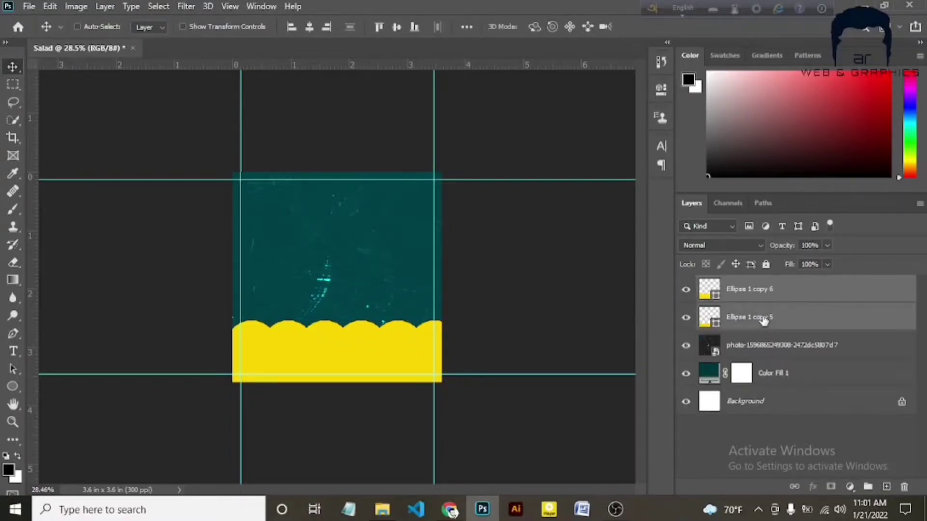
right_click(762, 319)
click(663, 402)
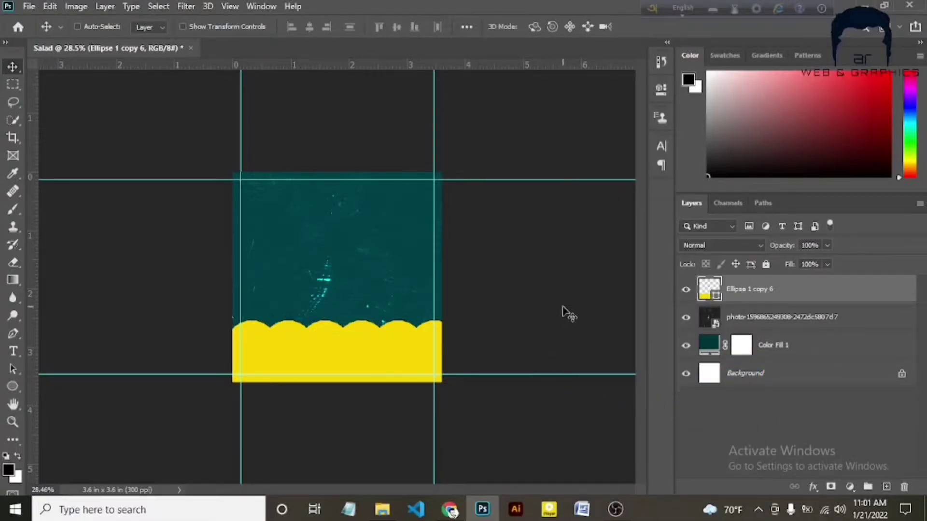
drag(385, 356, 386, 355)
scroll(238, 464, up, 3)
scroll(238, 465, up, 1)
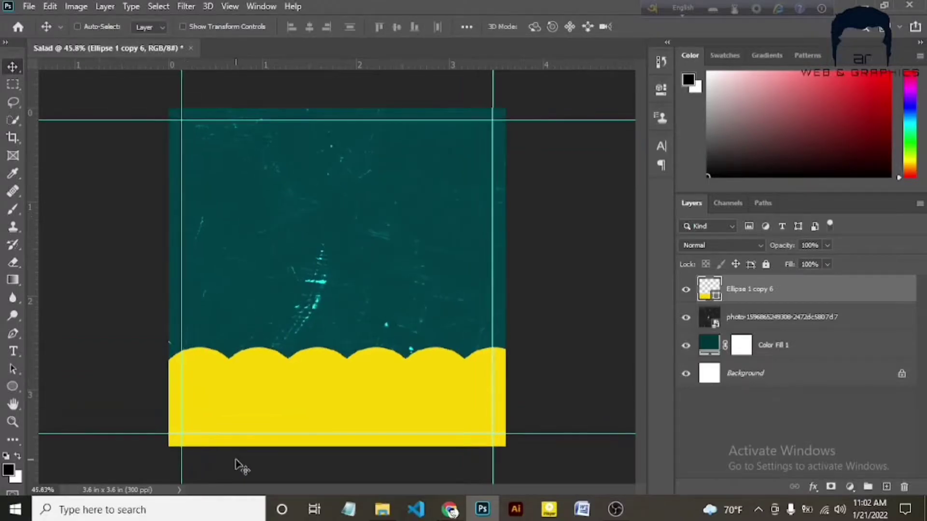
Place Embedded the pngegg (11) salad image from the Downloads folder.
click(29, 7)
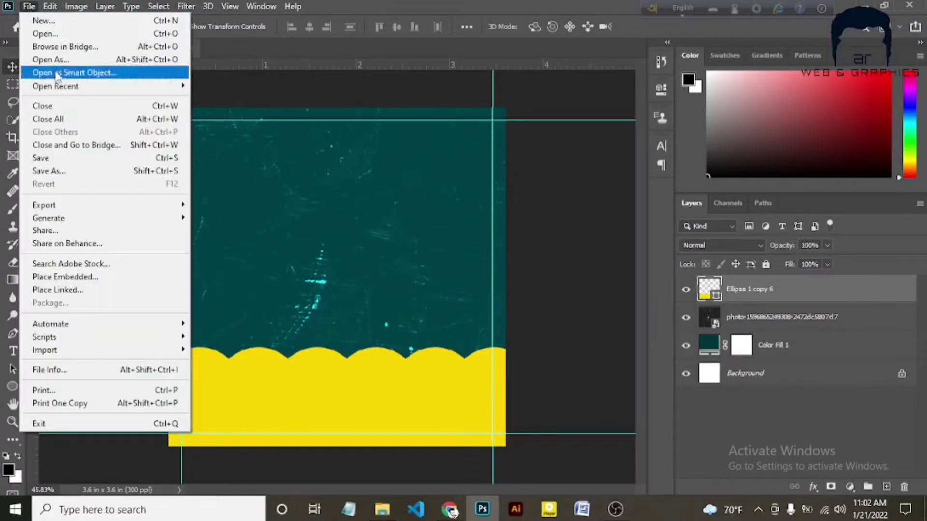
click(120, 274)
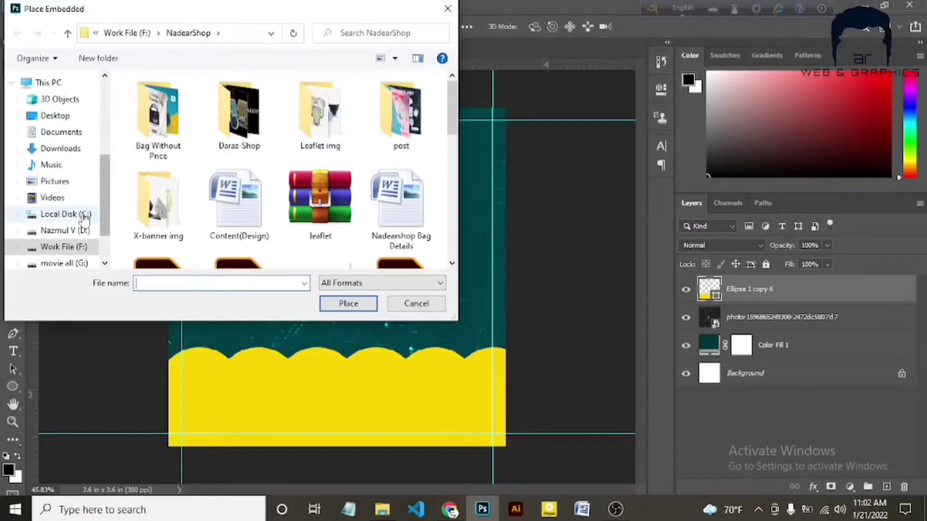
click(60, 148)
double_click(160, 135)
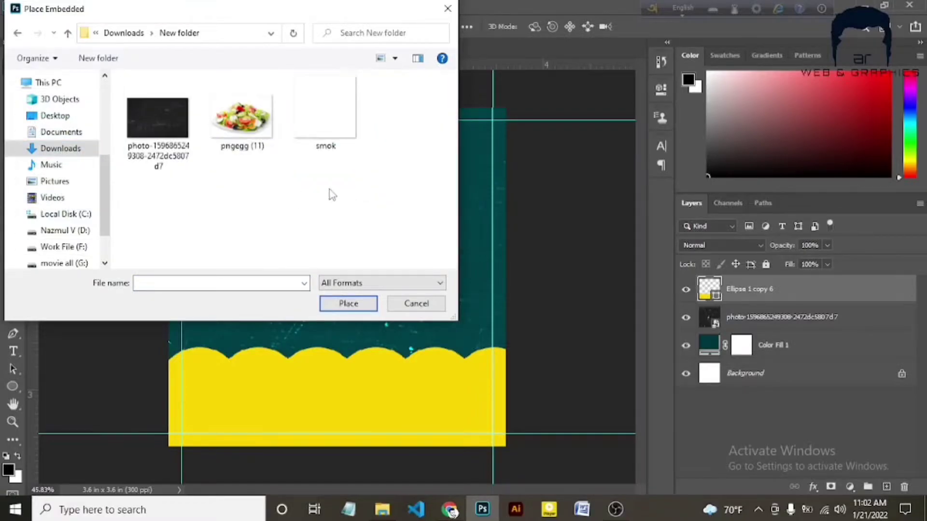
click(250, 135)
click(369, 306)
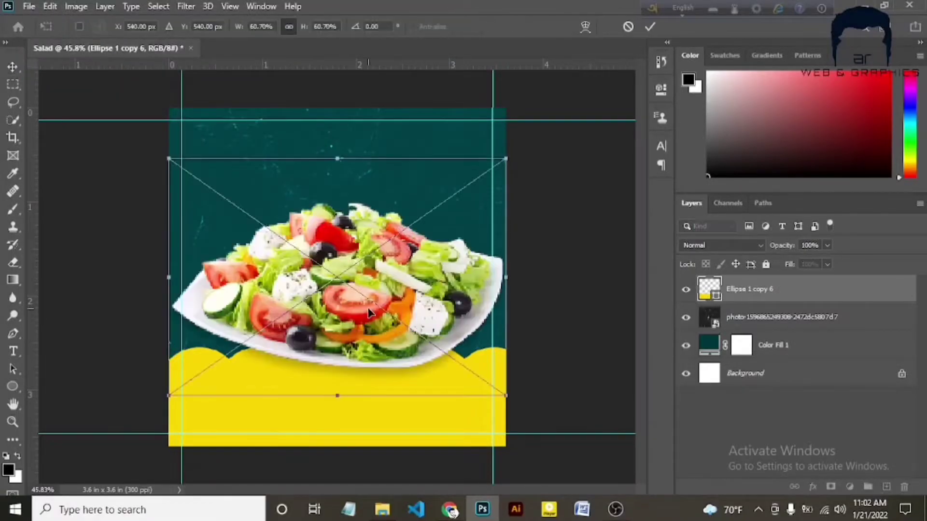
Scale the salad plate to about 44%, tilt it, flip it vertically and set it on the band.
drag(339, 158, 338, 219)
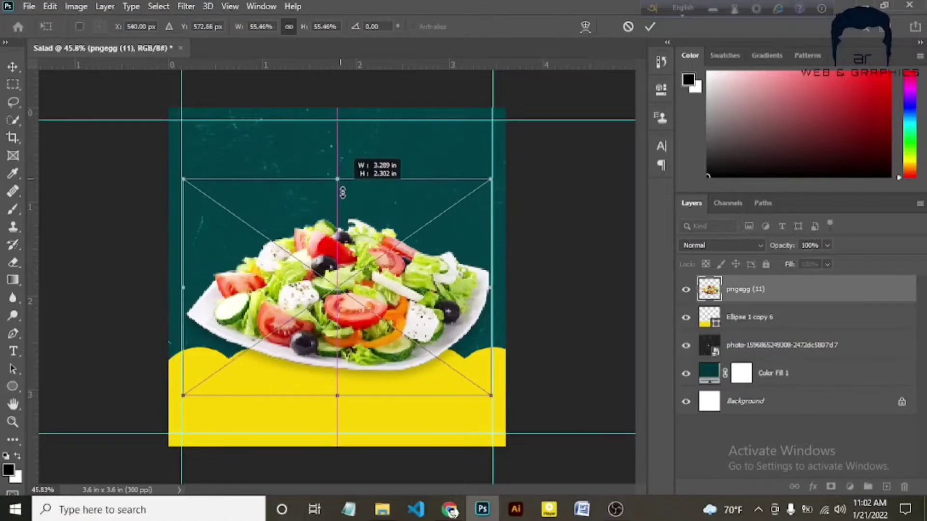
drag(380, 335, 380, 349)
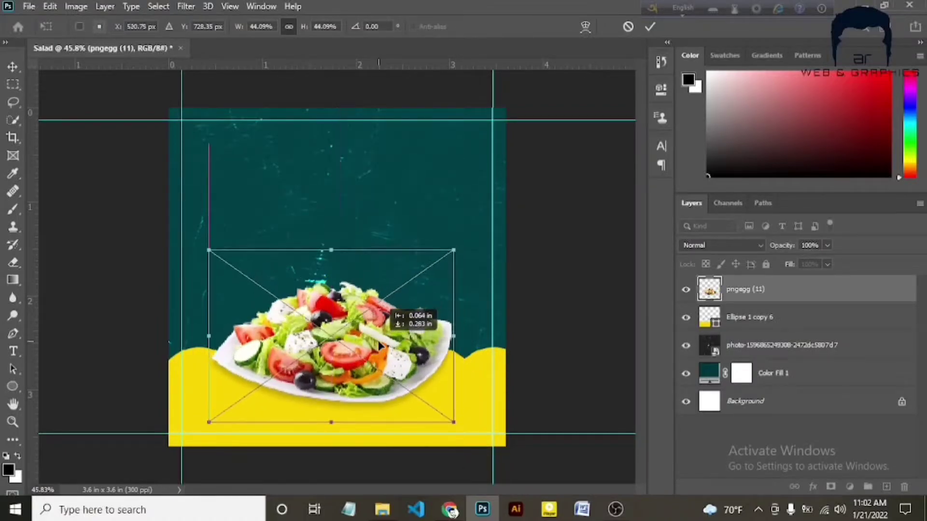
drag(457, 421, 449, 437)
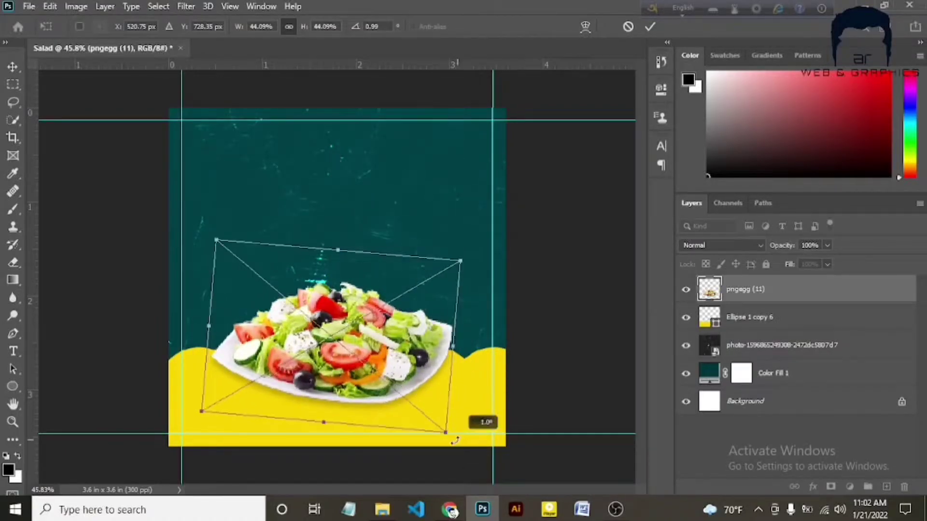
drag(383, 364, 383, 370)
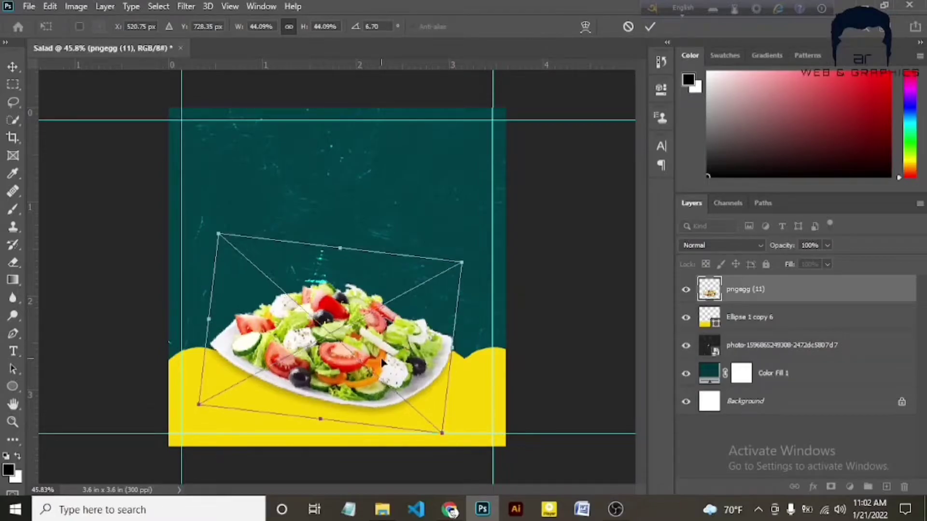
right_click(354, 359)
click(389, 351)
drag(332, 358, 362, 369)
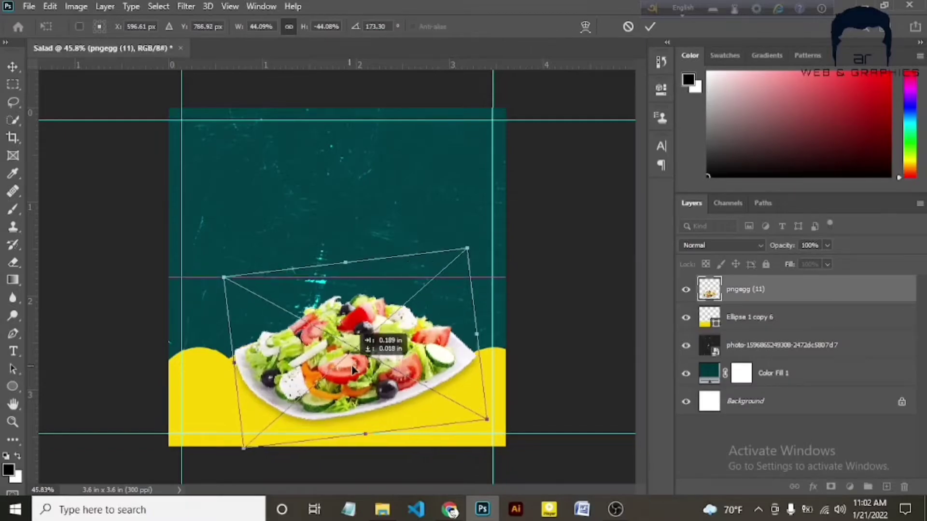
key(Return)
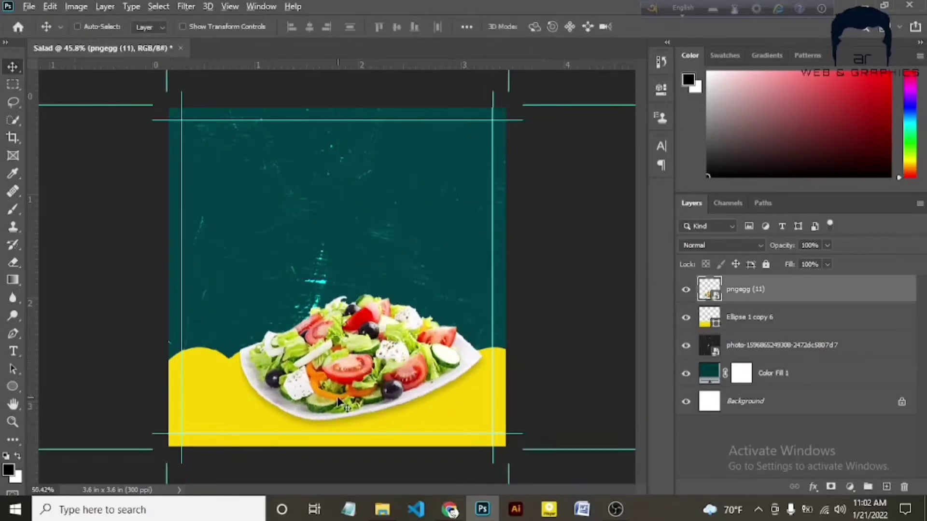
scroll(334, 279, up, 1)
Add a new layer above the yellow band and select a Soft Round brush.
click(748, 317)
click(883, 487)
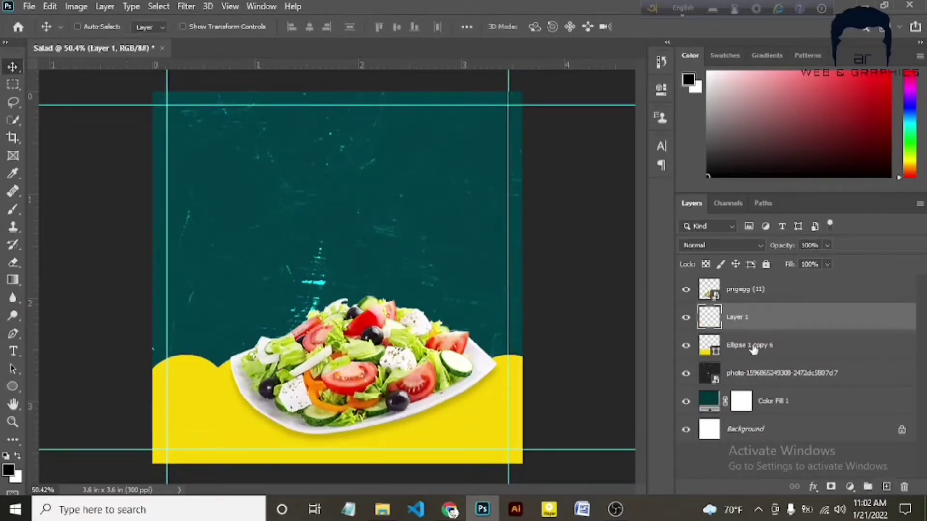
click(11, 210)
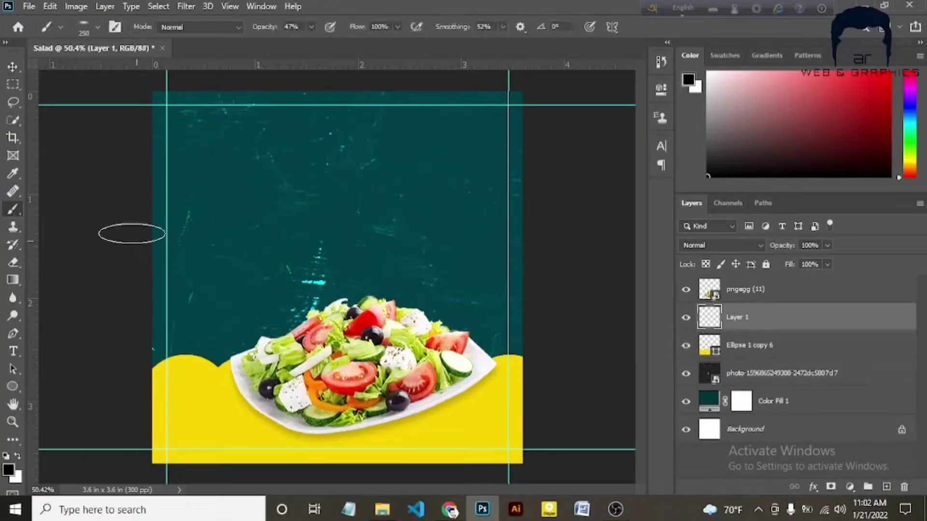
click(97, 25)
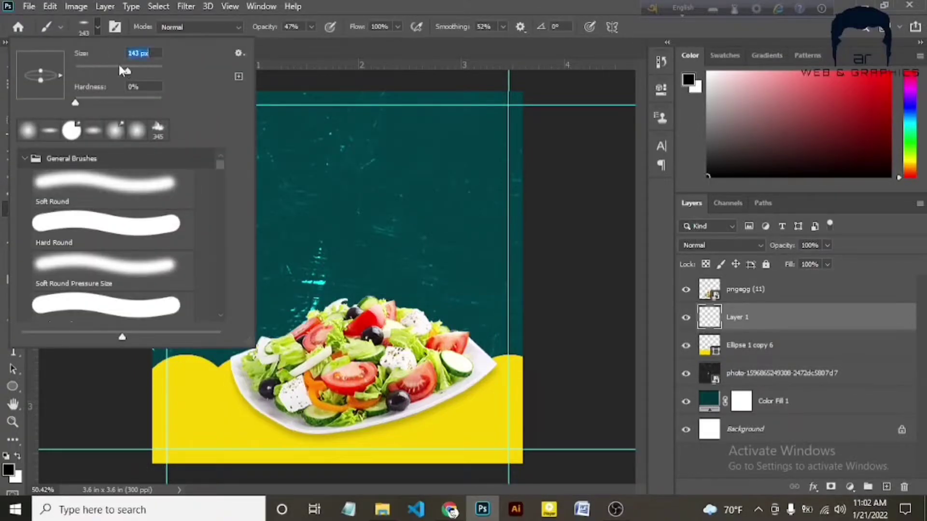
click(28, 131)
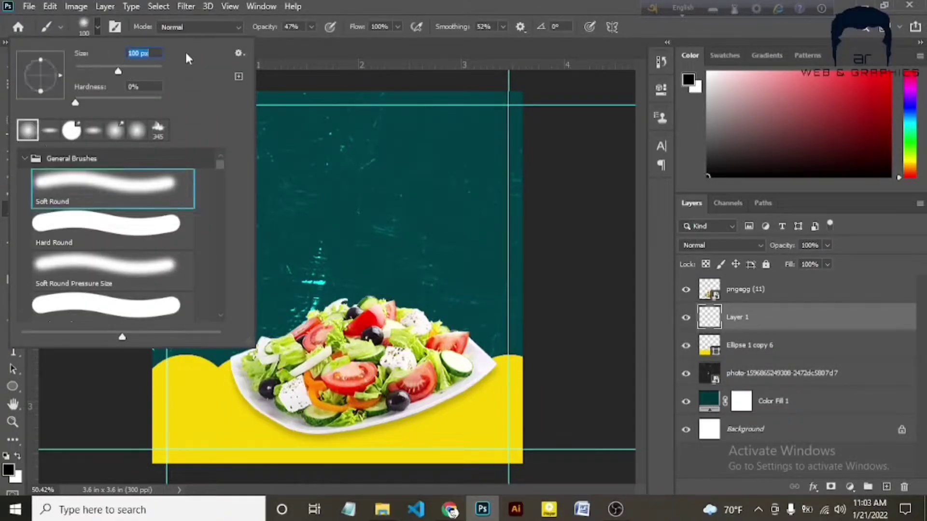
click(97, 26)
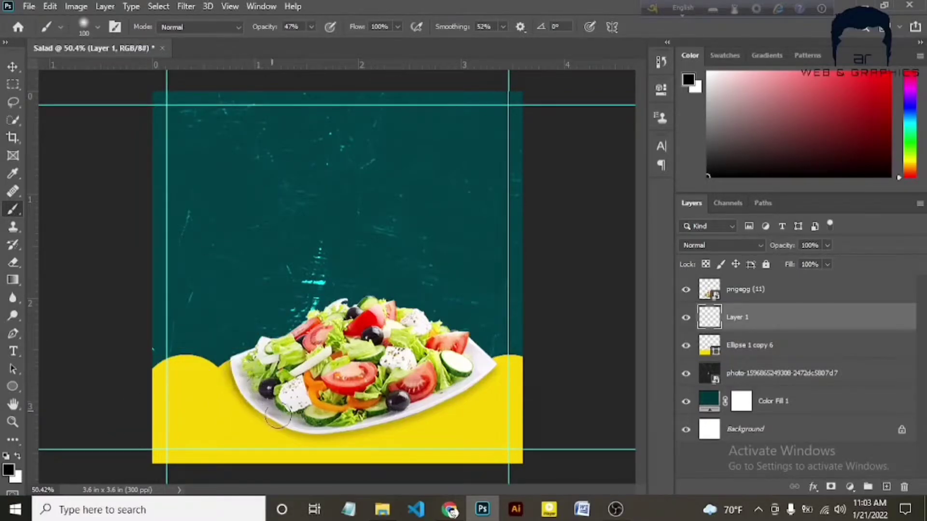
Paint a soft dark shadow under the plate's lower edge and nudge it slightly down.
drag(277, 418, 494, 372)
click(11, 68)
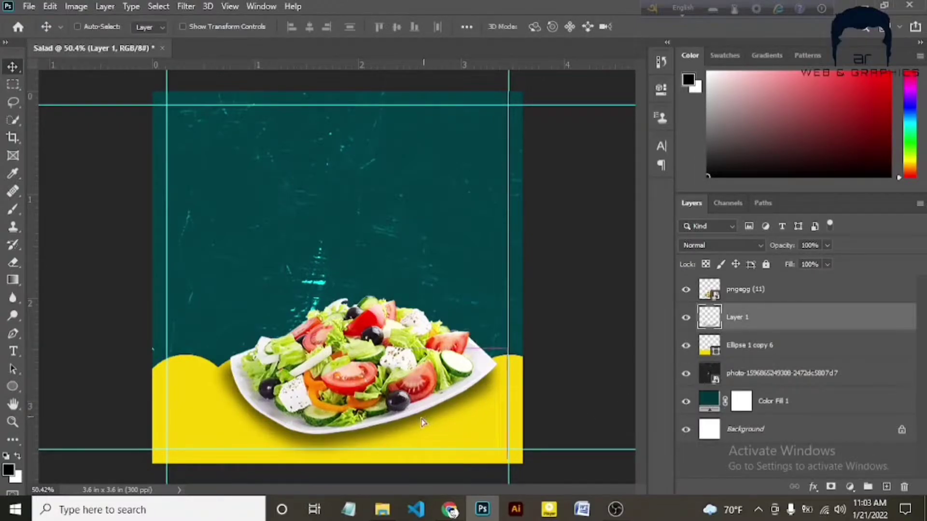
drag(421, 421, 427, 423)
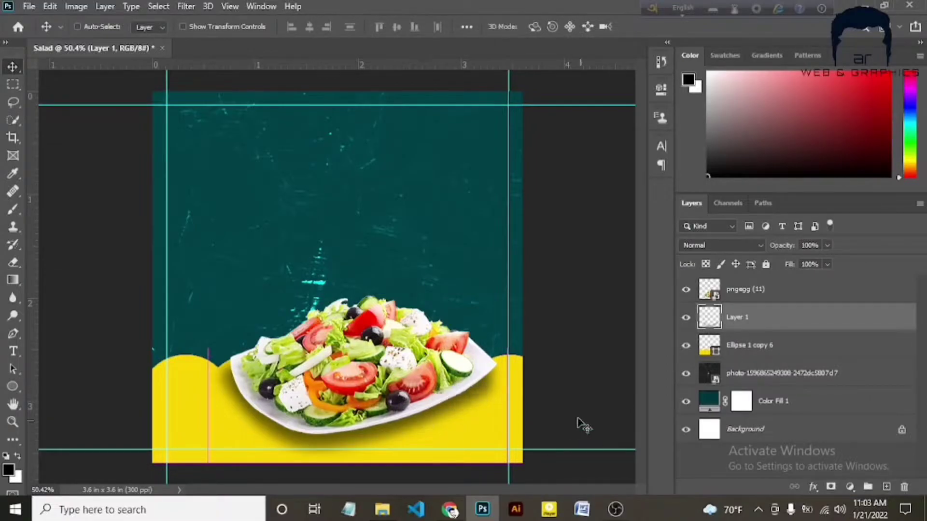
scroll(478, 405, down, 2)
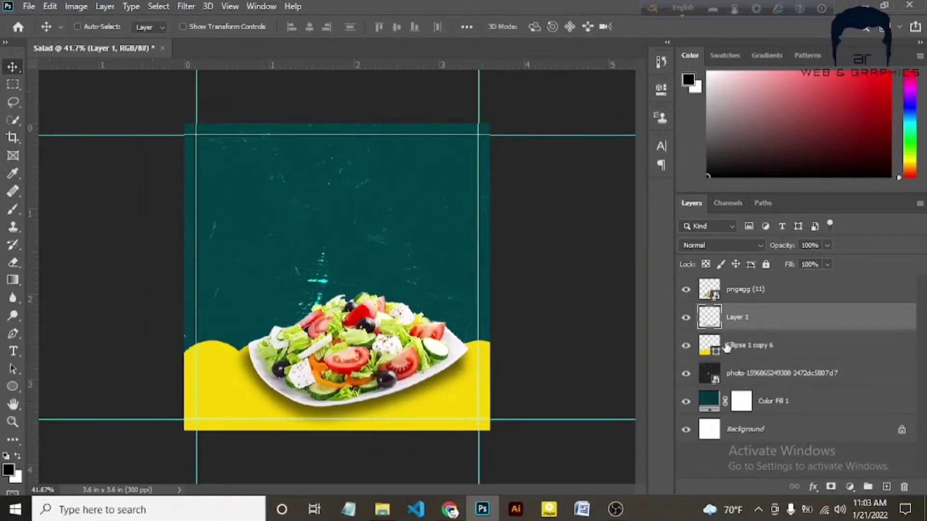
Group the salad and its shadow layer into a group named food.
shift+click(746, 298)
key(ctrl+g)
double_click(733, 283)
text(food)
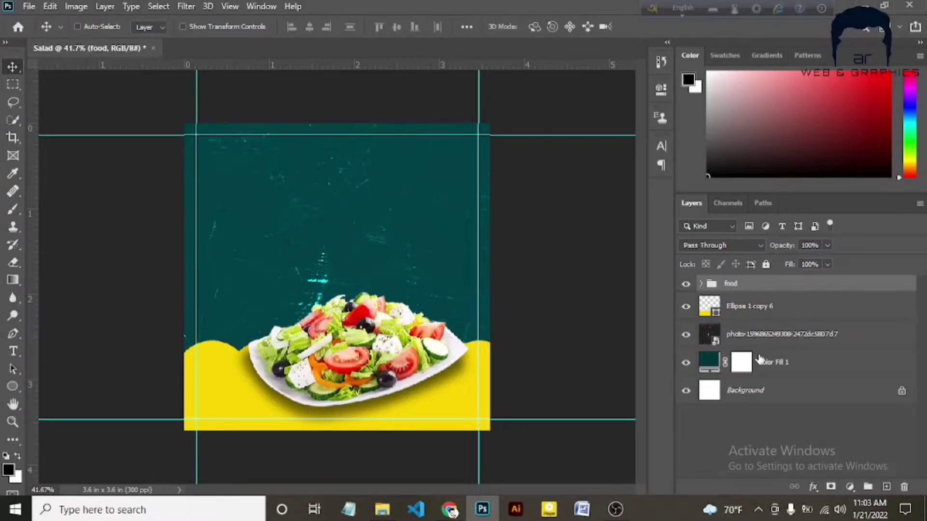
Group the Color Fill and other background layers as bg, then select shadow Layer 1.
click(775, 369)
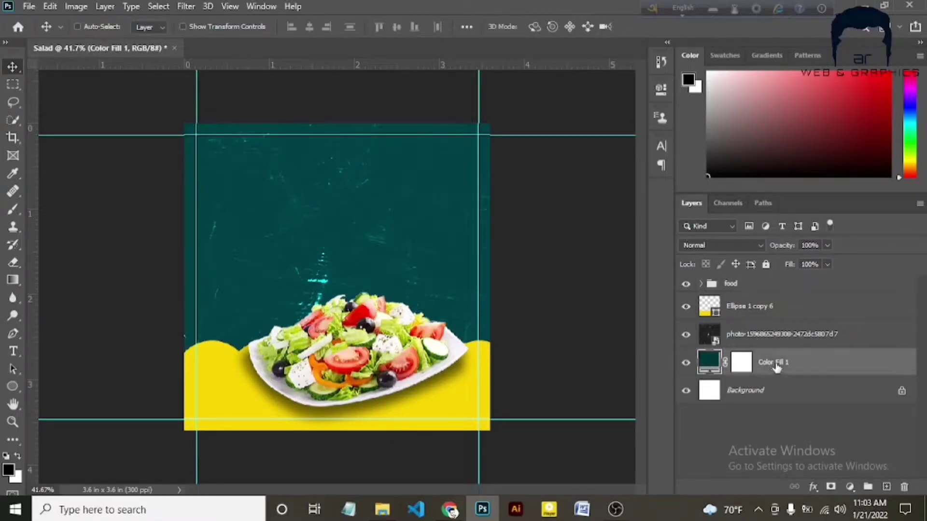
shift+click(767, 309)
key(ctrl+g)
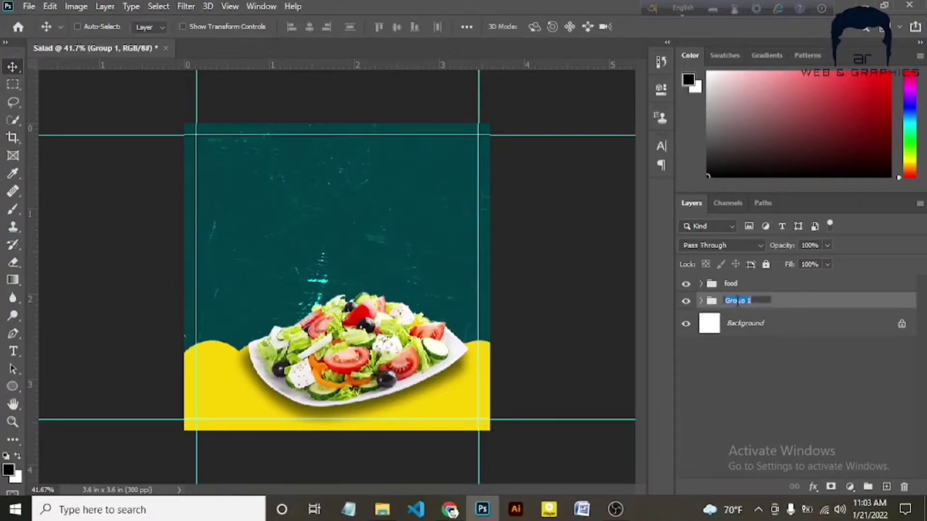
click(722, 386)
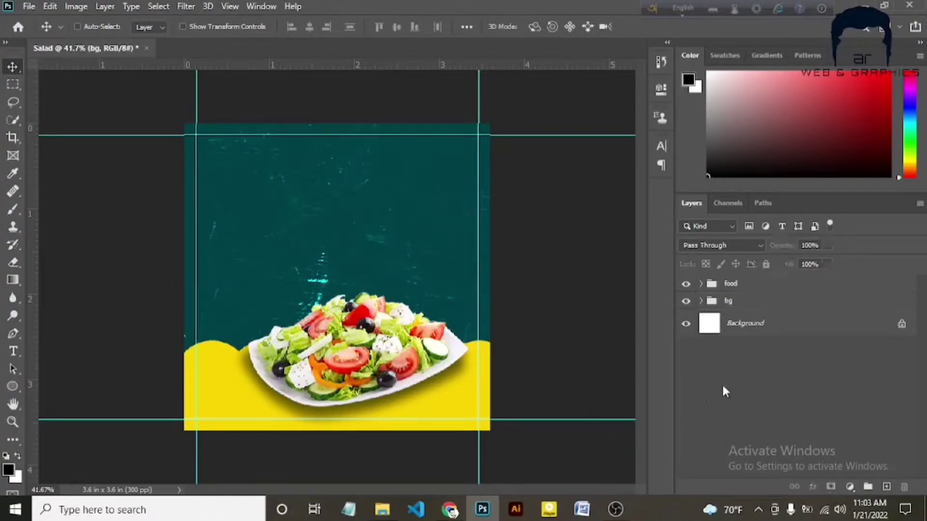
click(701, 285)
click(770, 338)
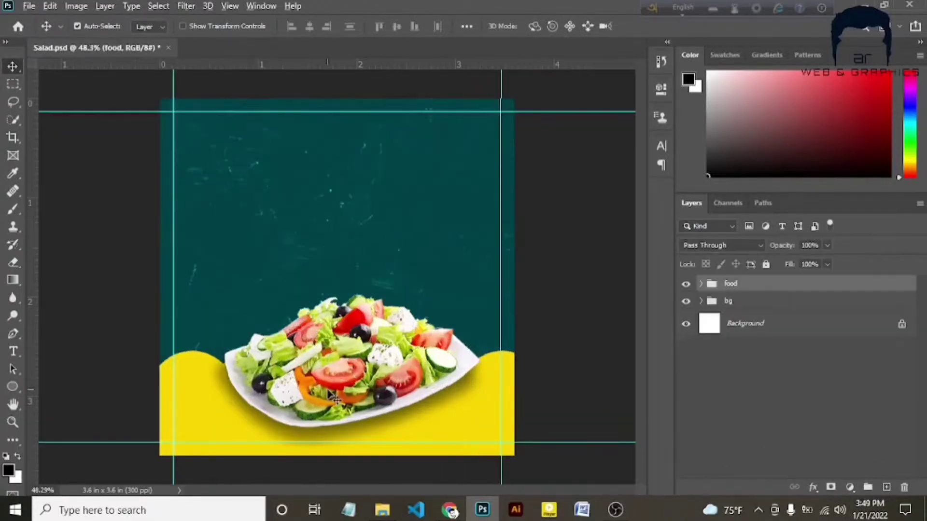
key(ctrl+minus)
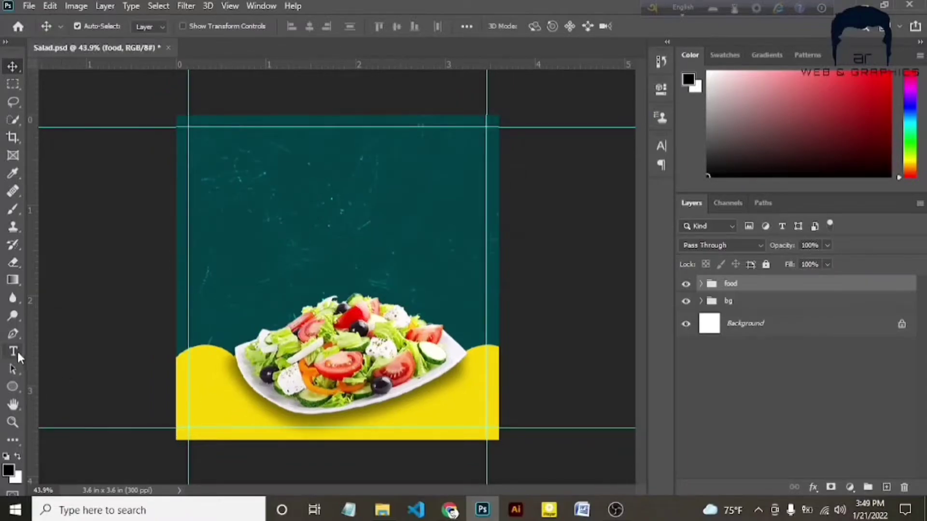
Add the yellow word Super as a text layer and move it up the canvas.
click(19, 357)
text(S)
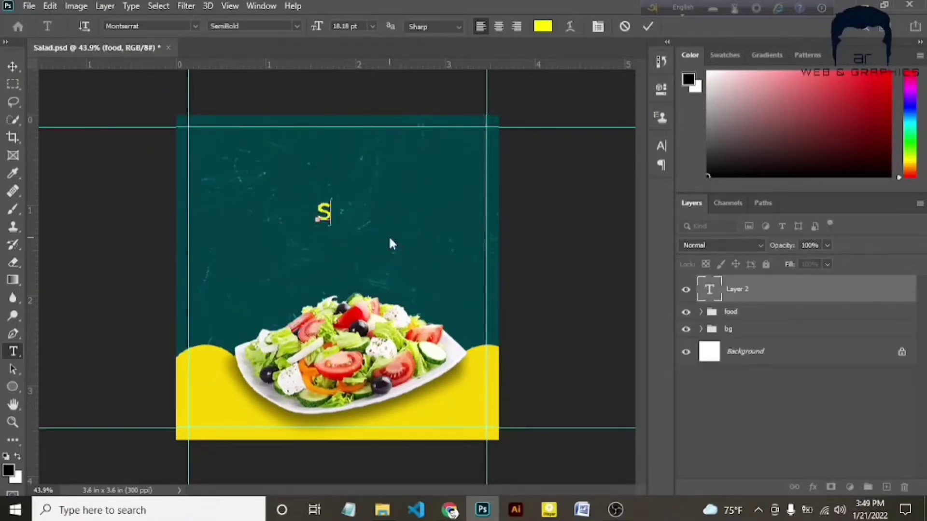
text(uper)
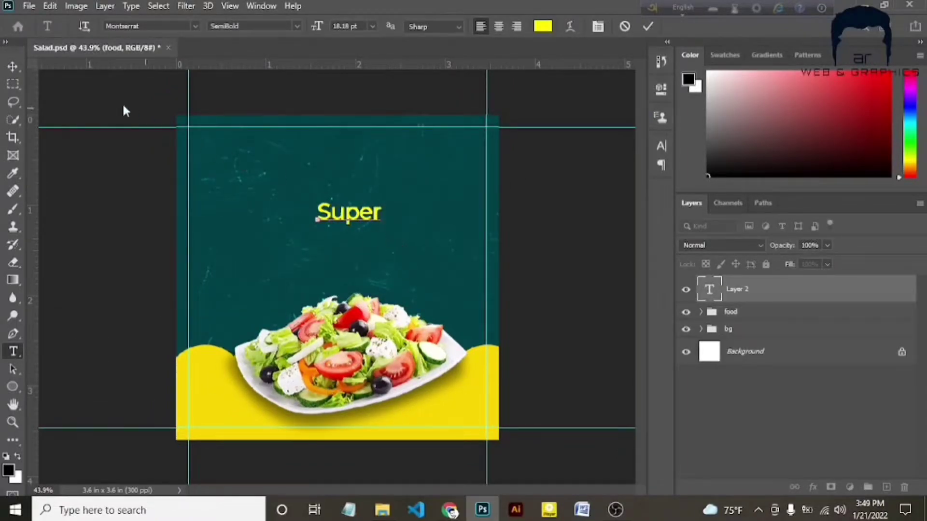
right_click(13, 66)
click(62, 81)
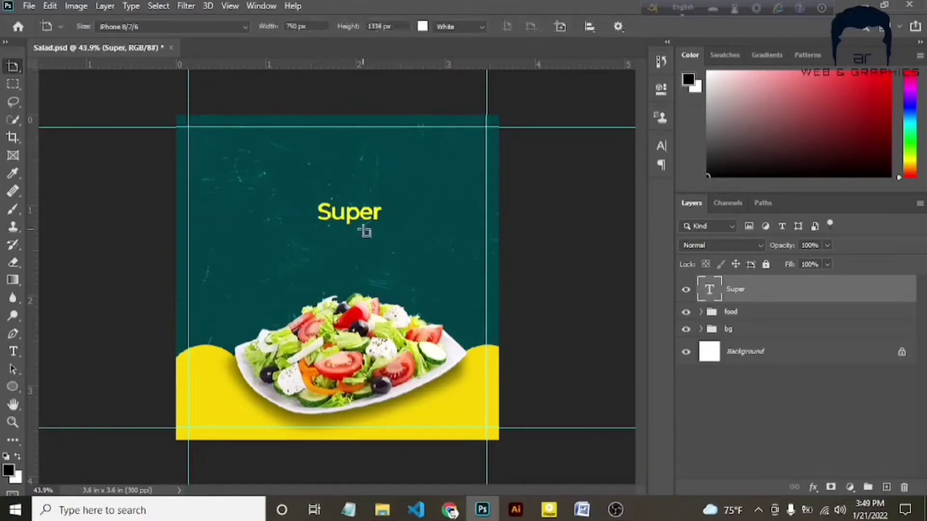
right_click(14, 62)
click(63, 66)
drag(346, 219, 334, 177)
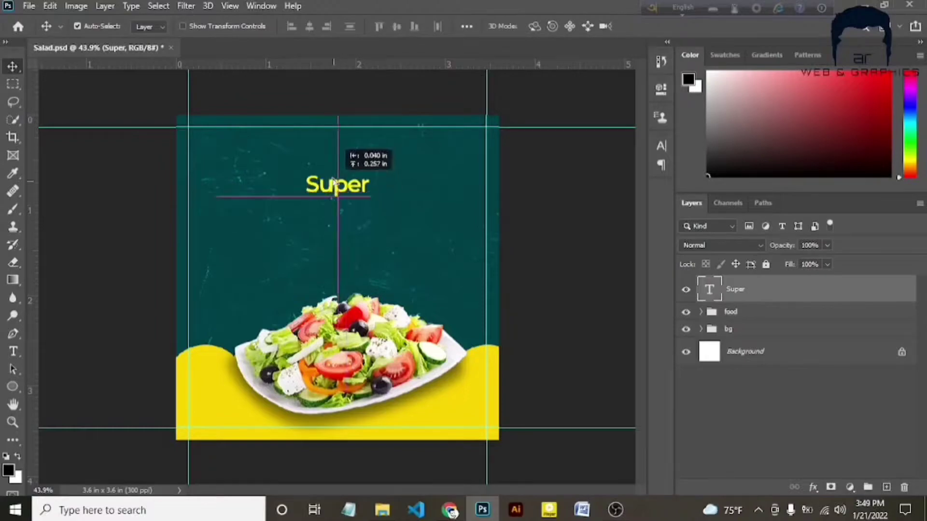
Add Delicious and Salad as separate text layers below Super, then shift Super up-left.
click(21, 355)
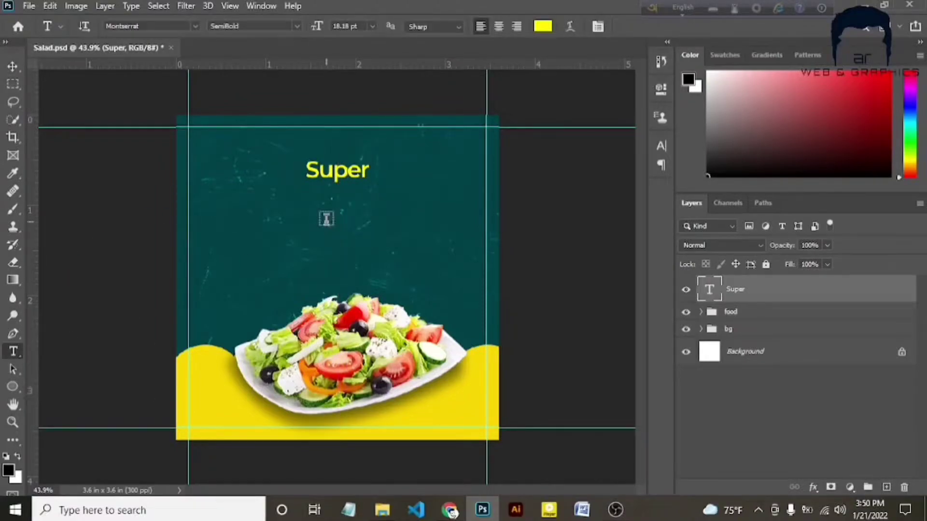
click(326, 221)
text(Delicious)
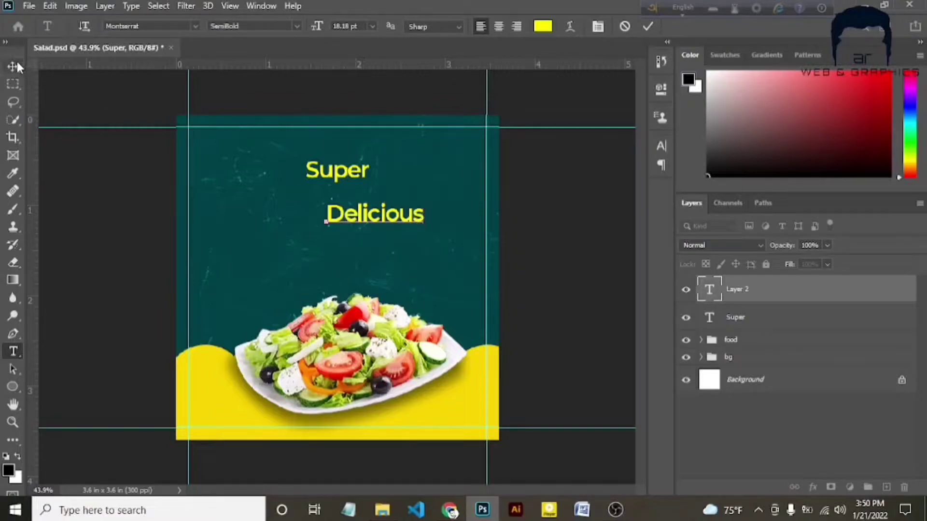
click(14, 66)
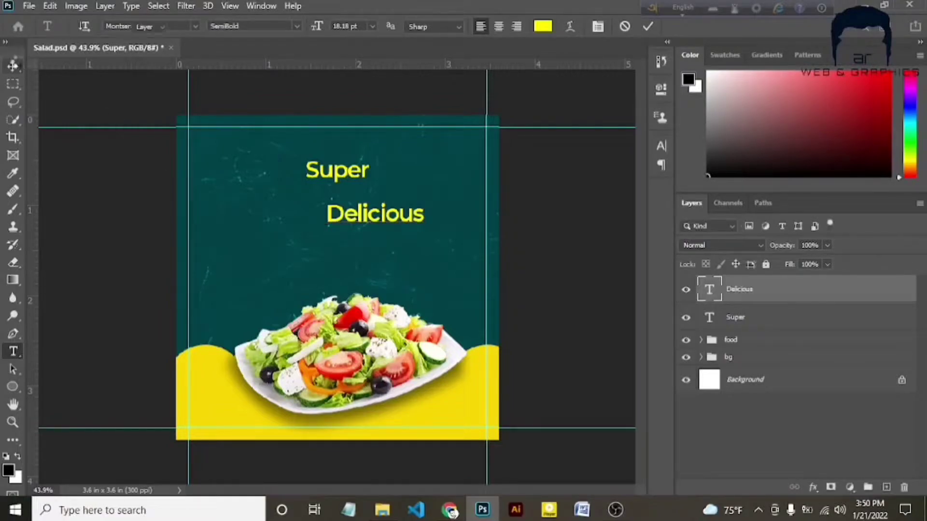
click(13, 351)
click(332, 258)
text(Salad)
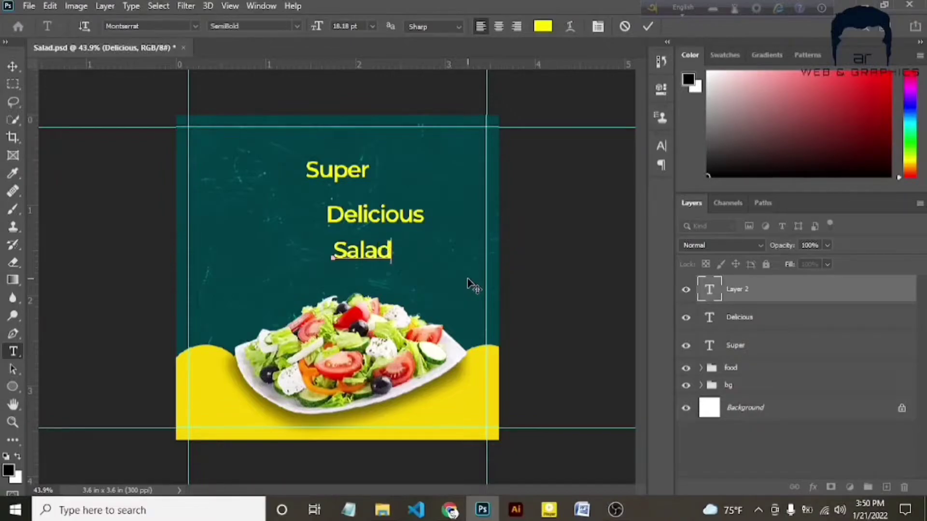
click(15, 67)
drag(338, 170, 307, 154)
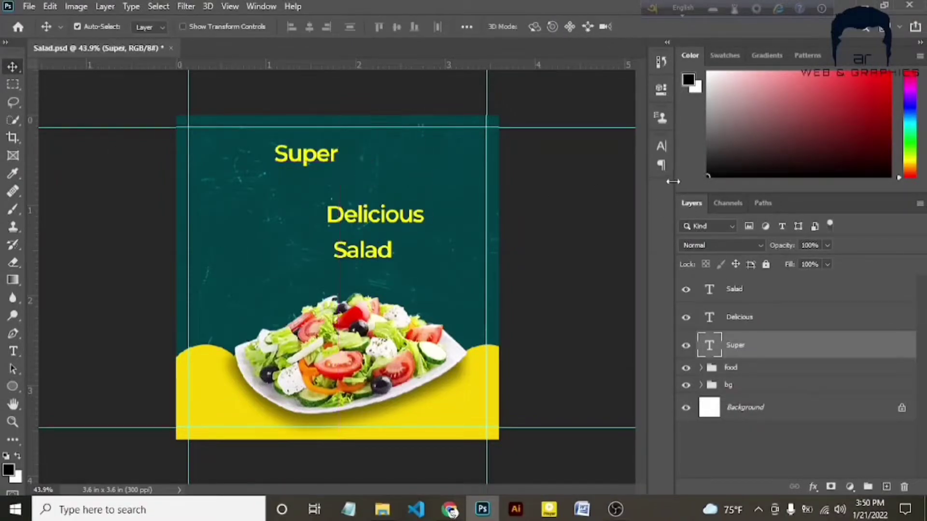
Set SUPER and SALAD in a chalky capitals font, nudging SUPER slightly left.
click(661, 147)
click(578, 164)
key(Down)
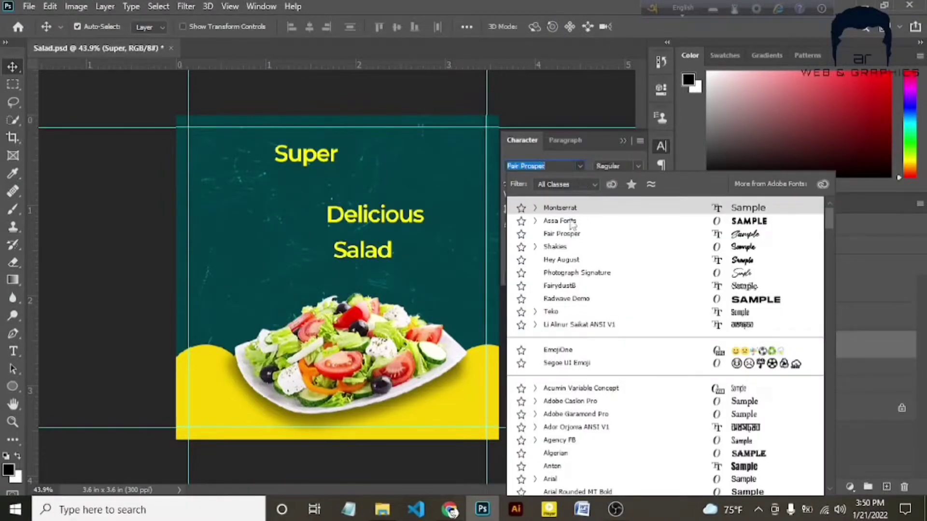
key(Return)
key(Return)
key(shift+Left)
key(shift+Left)
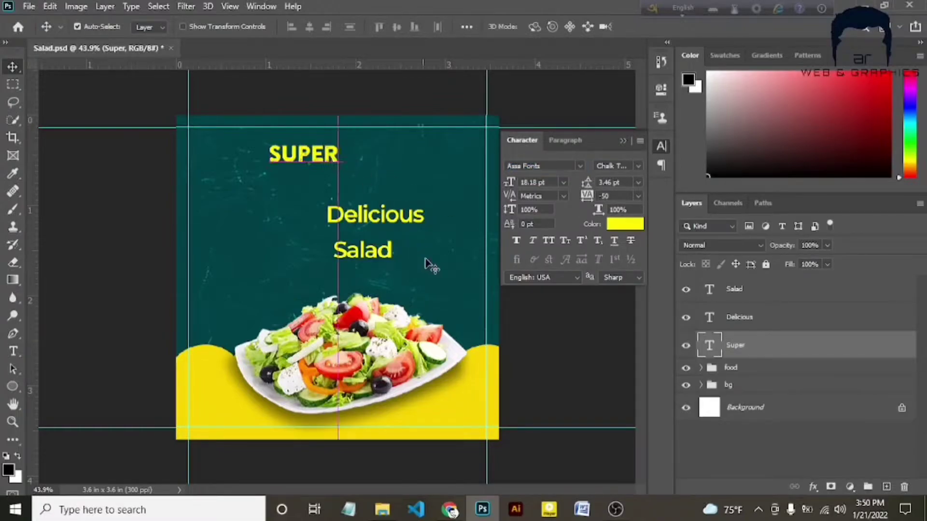
click(386, 263)
click(578, 165)
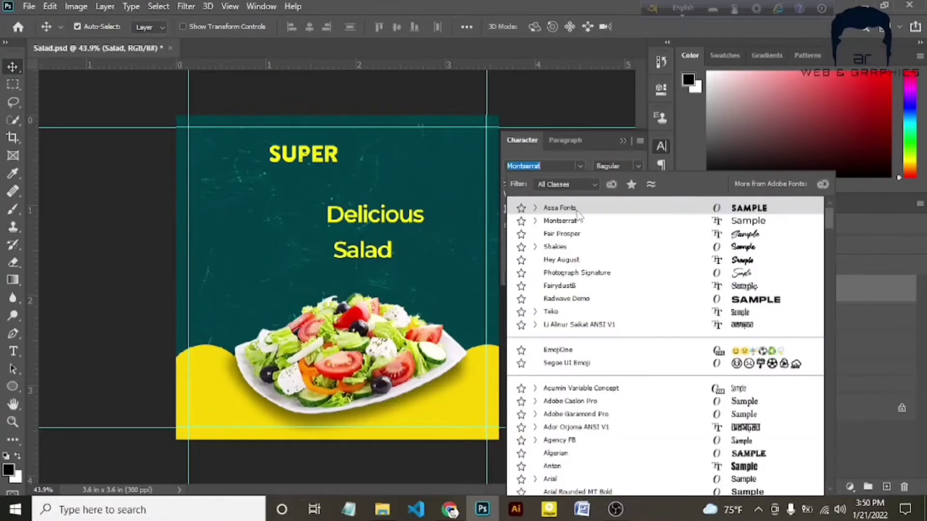
key(Down)
key(Return)
click(574, 212)
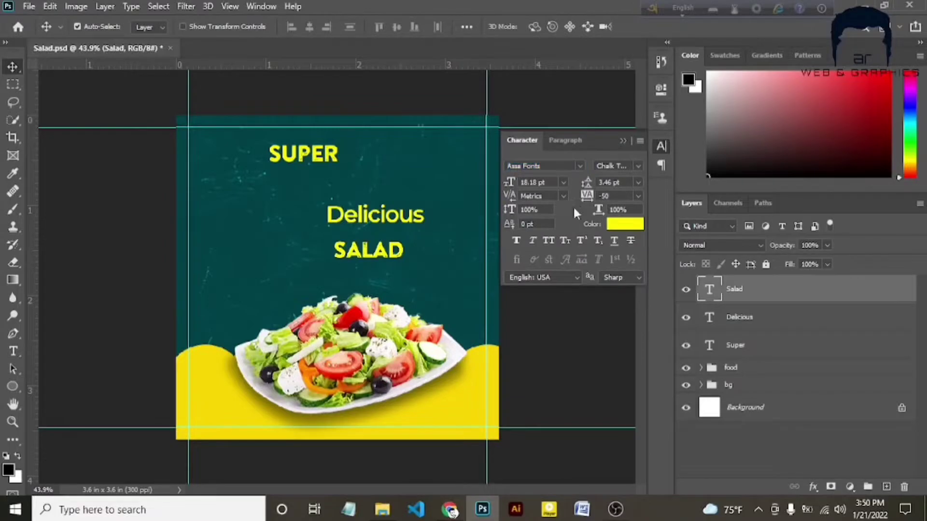
Give Delicious the Fair Prosper script font, enlarged and placed between SUPER and SALAD.
click(319, 151)
click(416, 216)
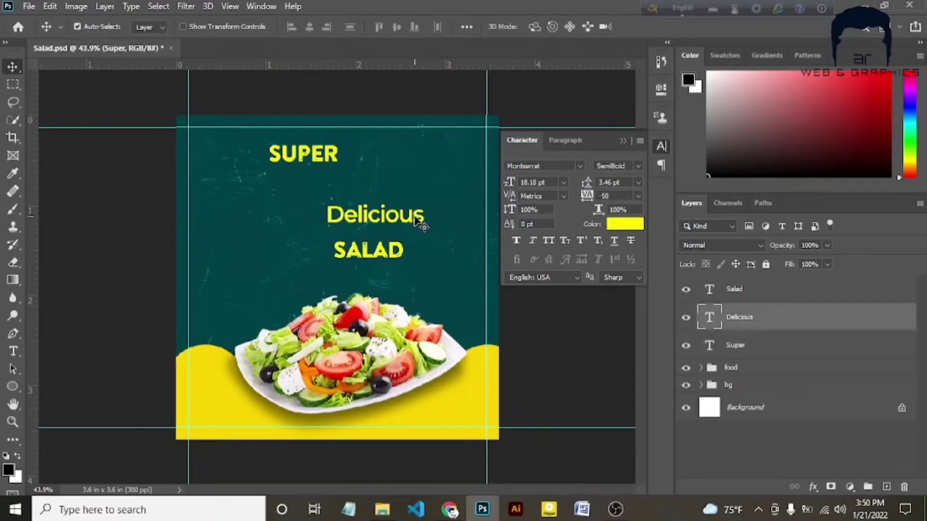
click(576, 167)
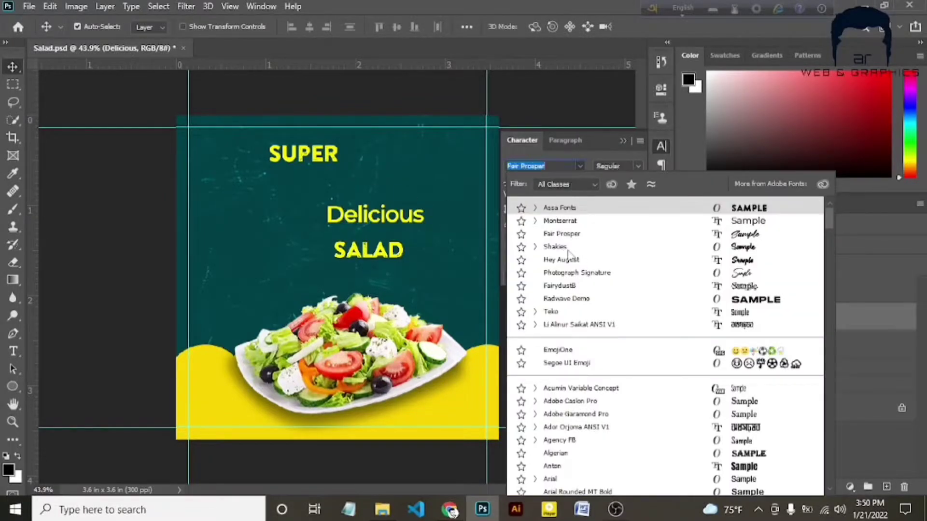
key(Down)
key(Down)
key(Down)
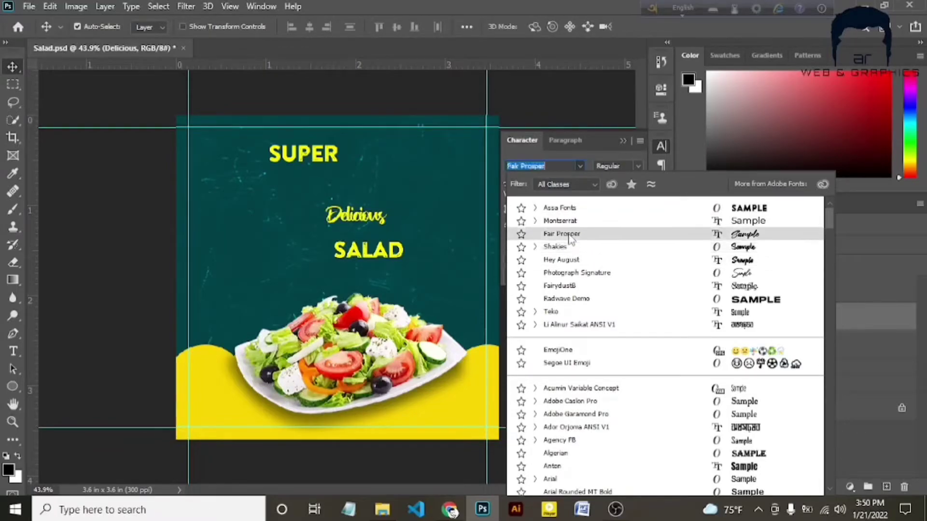
click(562, 233)
key(ctrl+t)
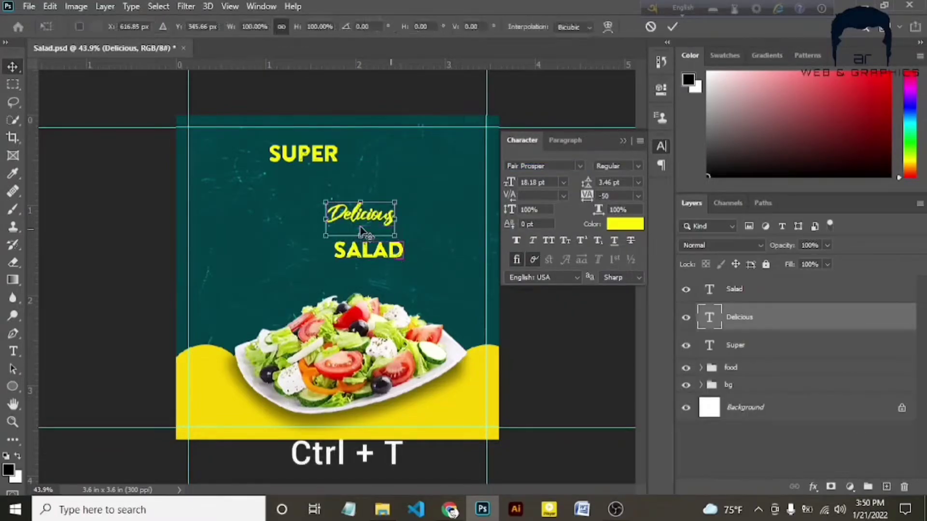
mouse_move(403, 241)
mouse_down()
mouse_move(507, 311)
mouse_move(483, 270)
mouse_up()
drag(396, 207, 357, 159)
drag(348, 203, 656, 198)
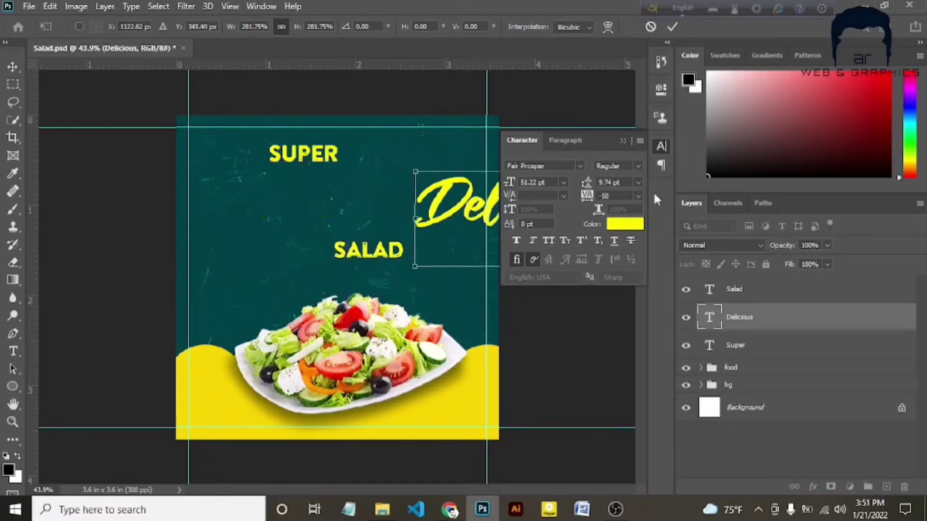
drag(472, 211, 300, 195)
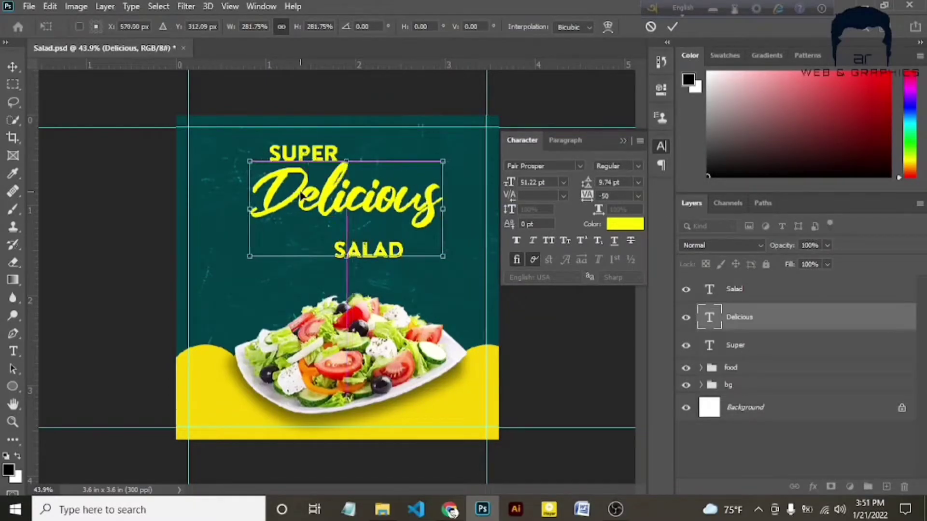
key(Return)
Set Delicious letter spacing to 25 and move SALAD up under it.
click(638, 196)
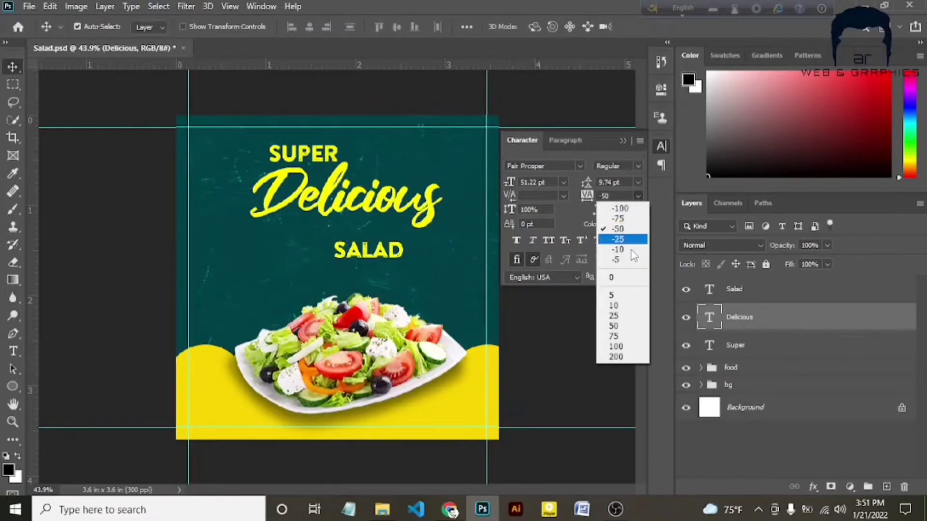
click(632, 317)
drag(468, 208, 438, 201)
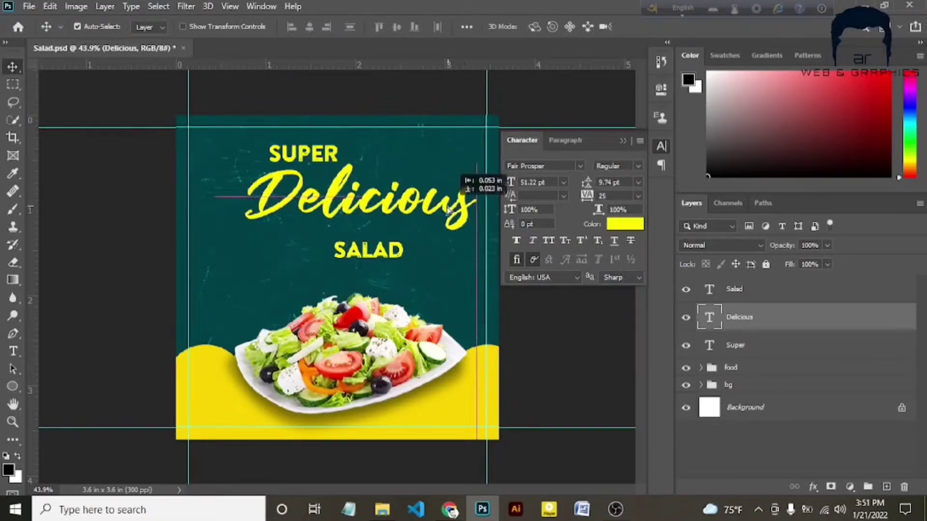
click(397, 257)
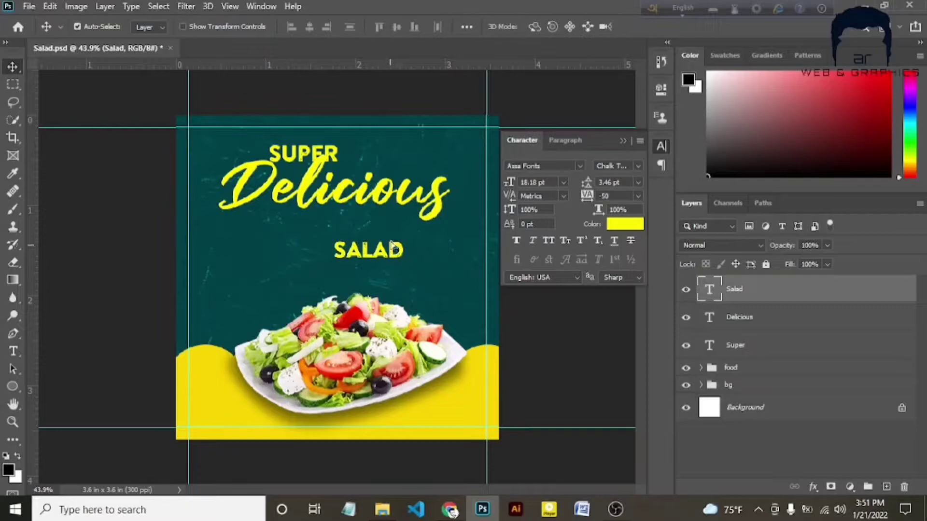
drag(393, 247, 405, 226)
Colour SALAD white and SUPER a near-white.
click(625, 224)
click(505, 172)
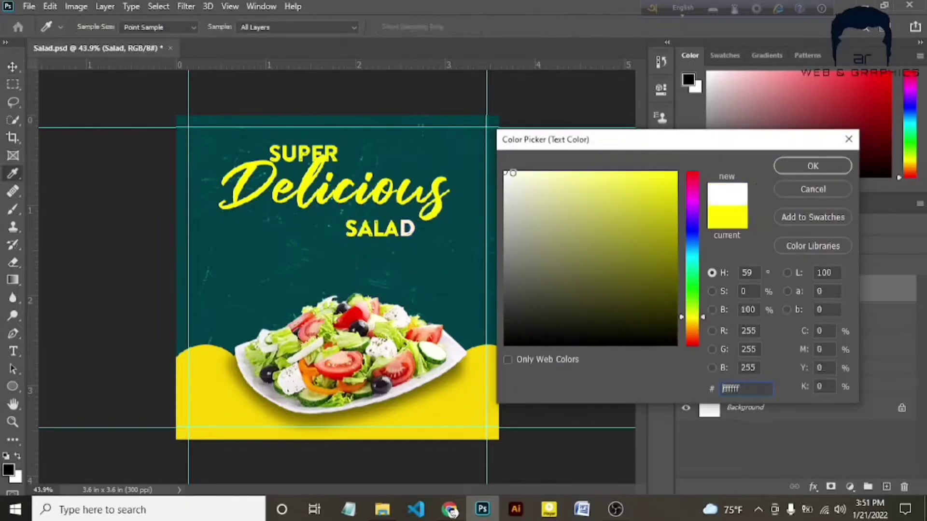
click(813, 166)
click(341, 159)
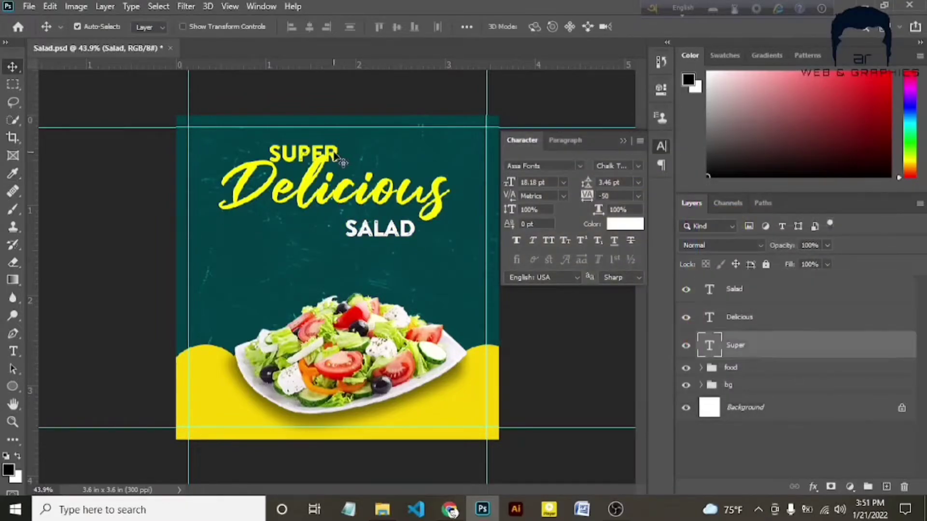
click(622, 224)
click(514, 188)
click(812, 166)
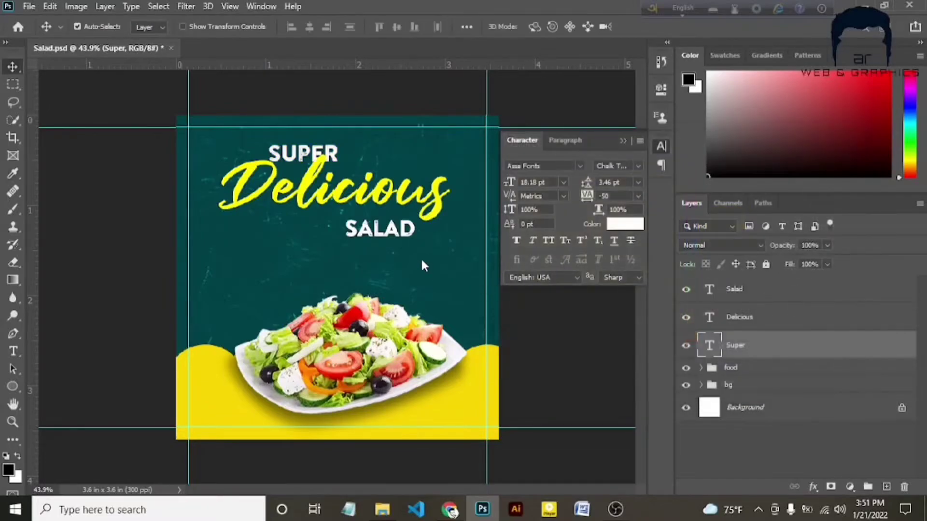
Fine-tune SUPER and SALAD positions and stack Delicious above Salad in the layers.
click(377, 210)
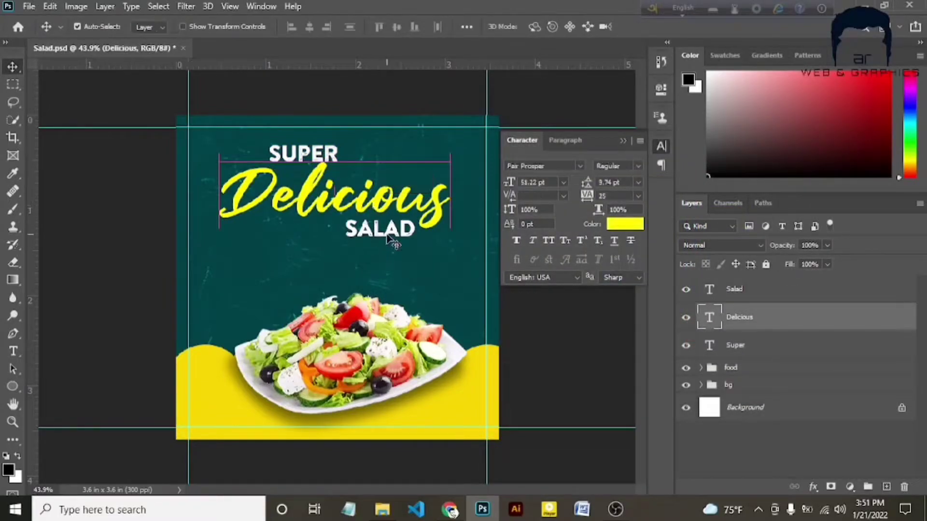
drag(392, 239, 390, 234)
drag(318, 158, 283, 164)
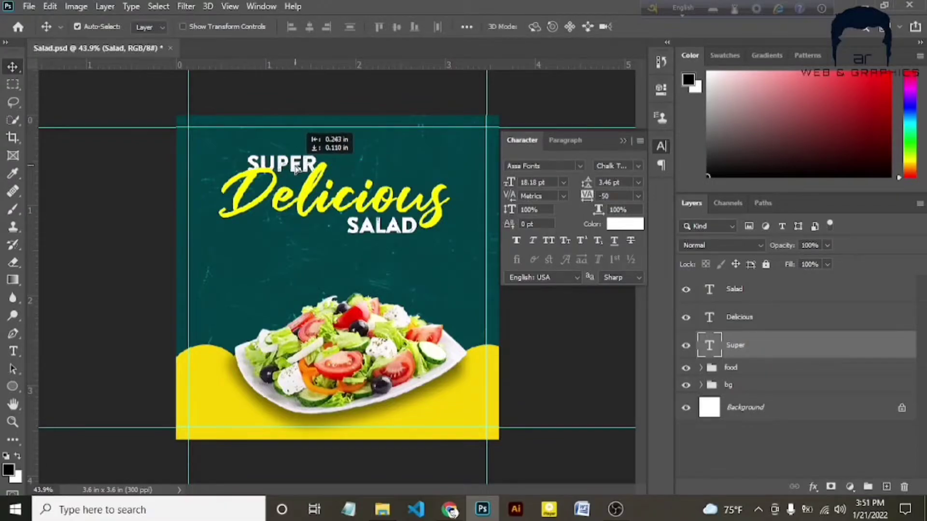
drag(284, 164, 296, 169)
click(389, 228)
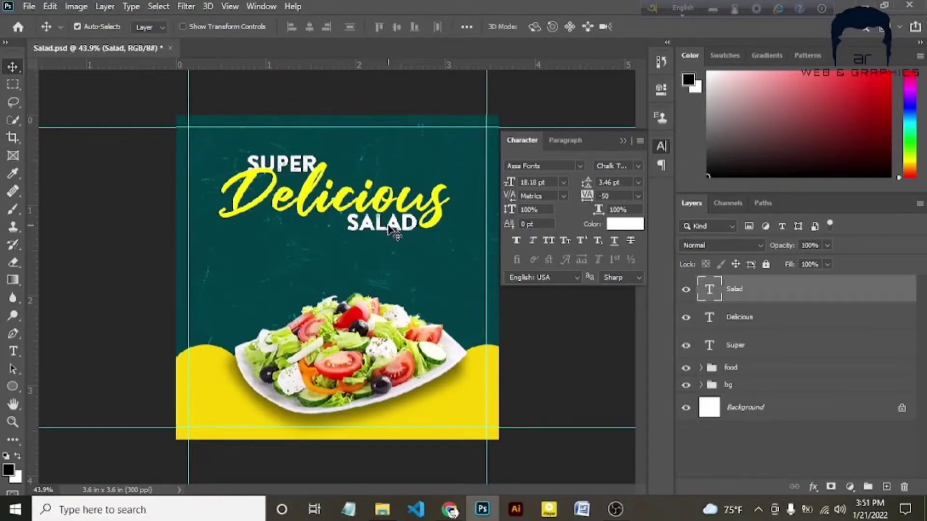
key(shift+Right)
key(shift+Right)
key(shift+Right)
key(shift+Up)
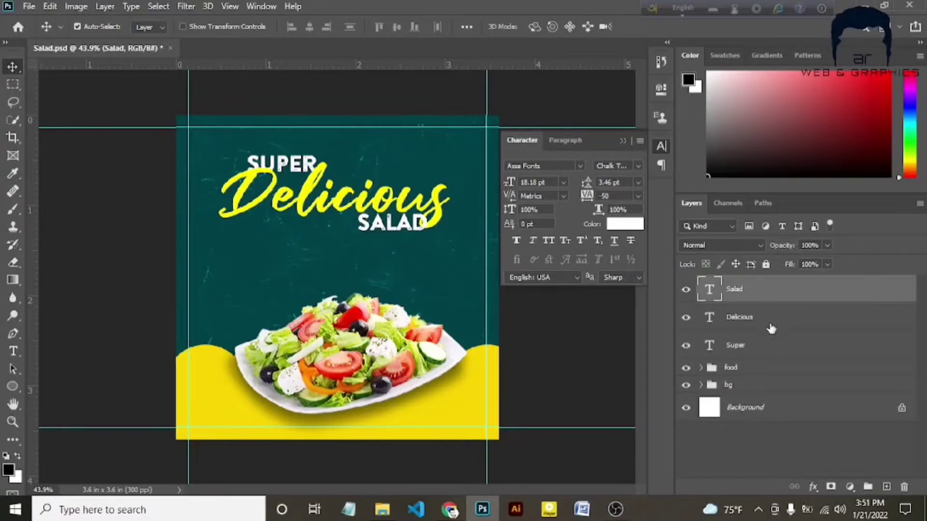
drag(771, 321, 770, 287)
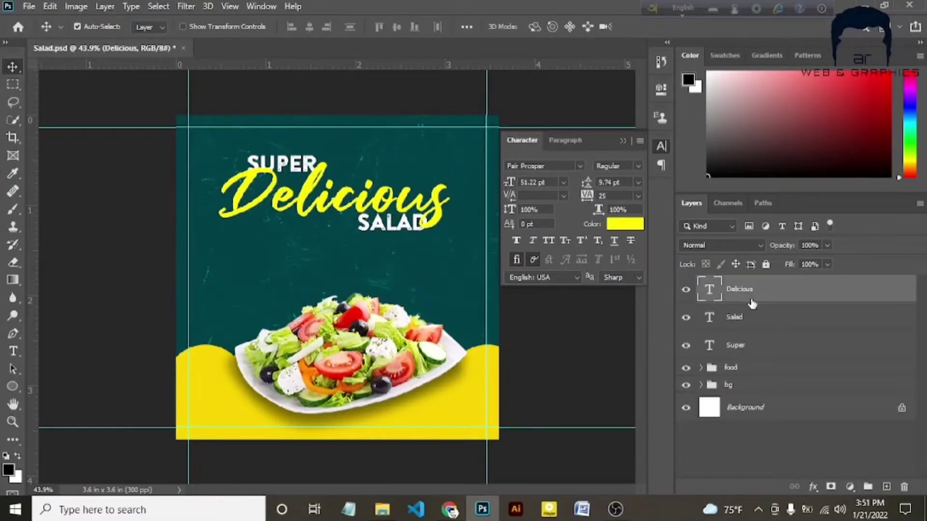
Group the three title text layers as title and shift the group slightly right.
shift+click(740, 346)
key(ctrl+g)
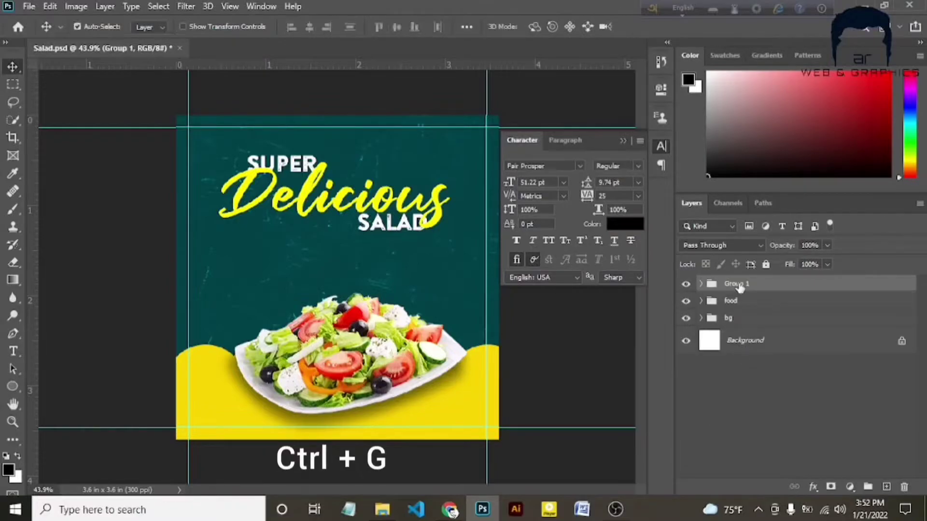
text(te)
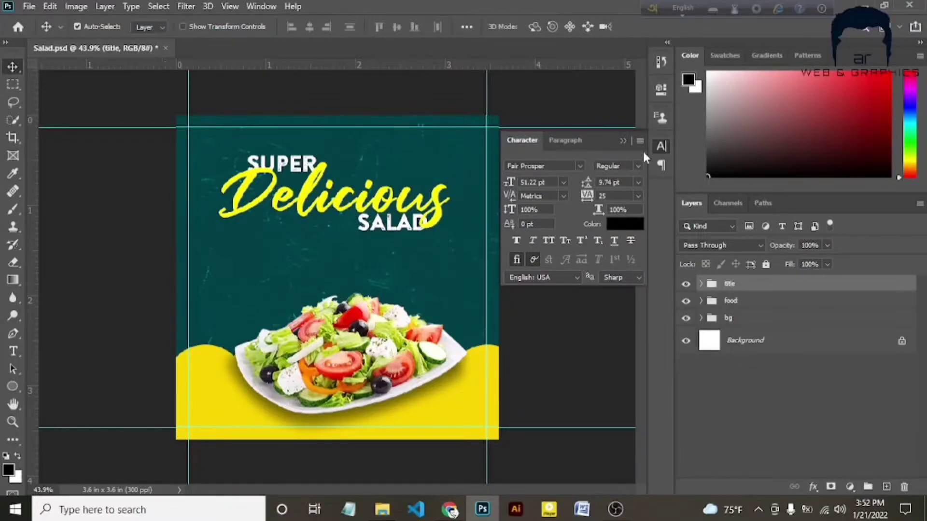
click(661, 146)
key(ctrl+t)
drag(361, 197, 374, 196)
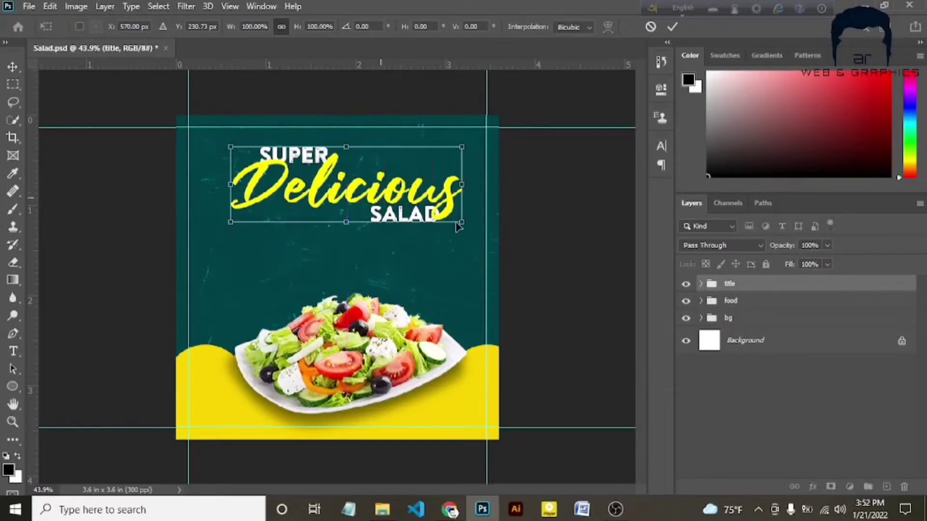
key(Return)
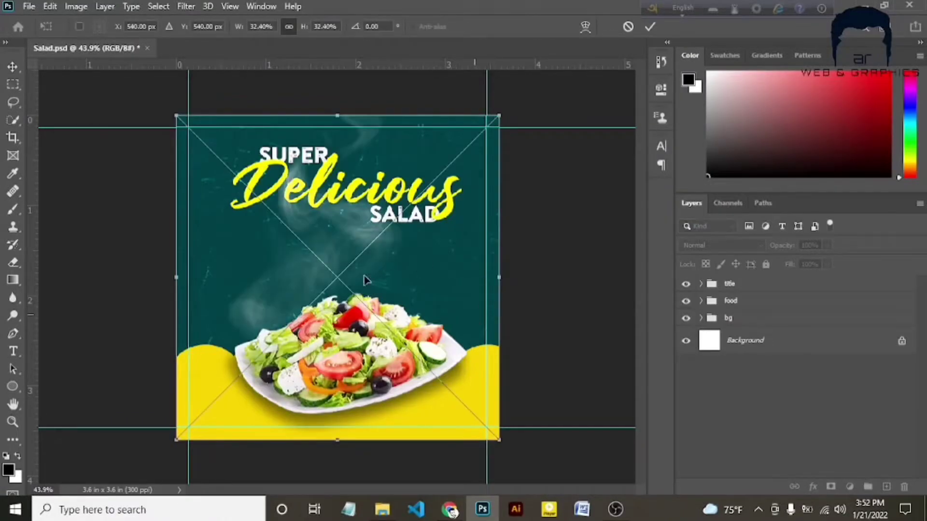
Place the smoke image above the salad and move its layer into the food group.
drag(366, 257, 357, 257)
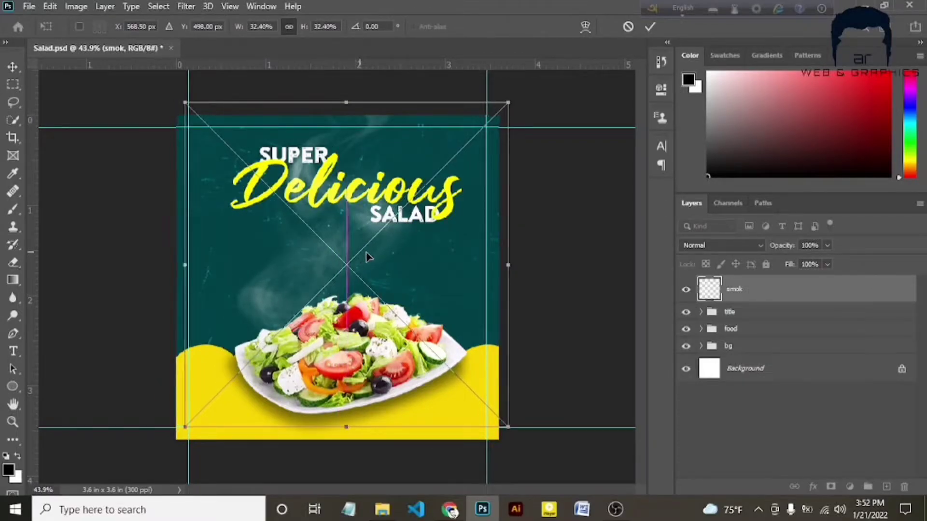
mouse_move(360, 256)
mouse_down()
mouse_move(381, 253)
mouse_move(380, 244)
mouse_up()
key(Return)
click(700, 329)
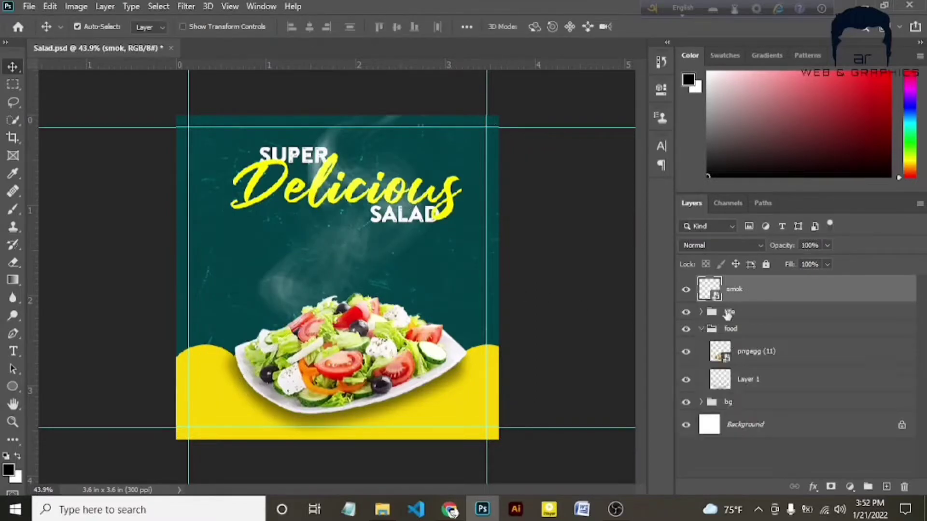
drag(744, 295, 748, 365)
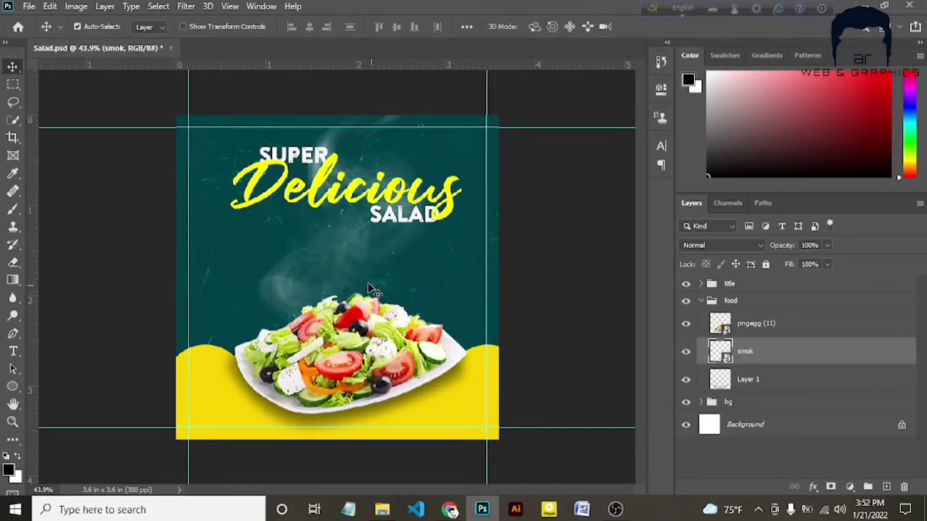
drag(369, 288, 362, 271)
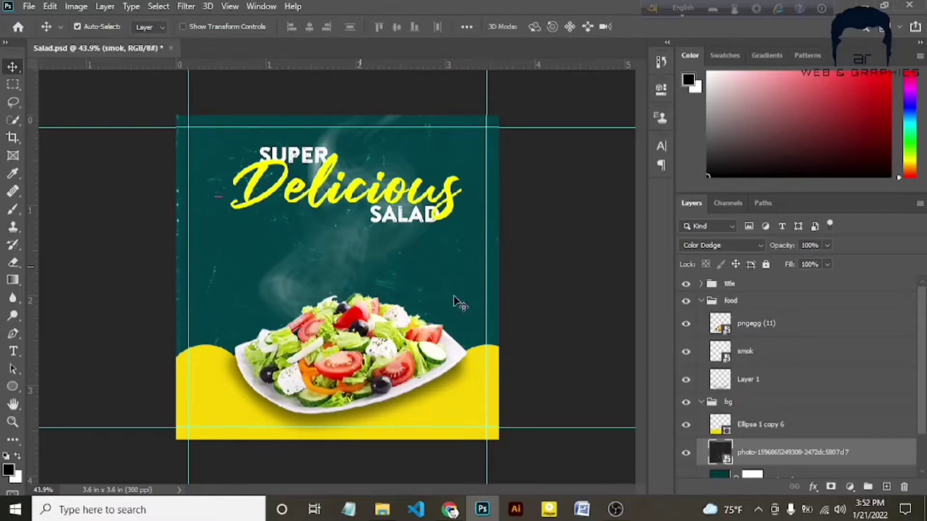
Set the smoke layer's blend mode to Linear Dodge (Add).
click(701, 402)
click(750, 354)
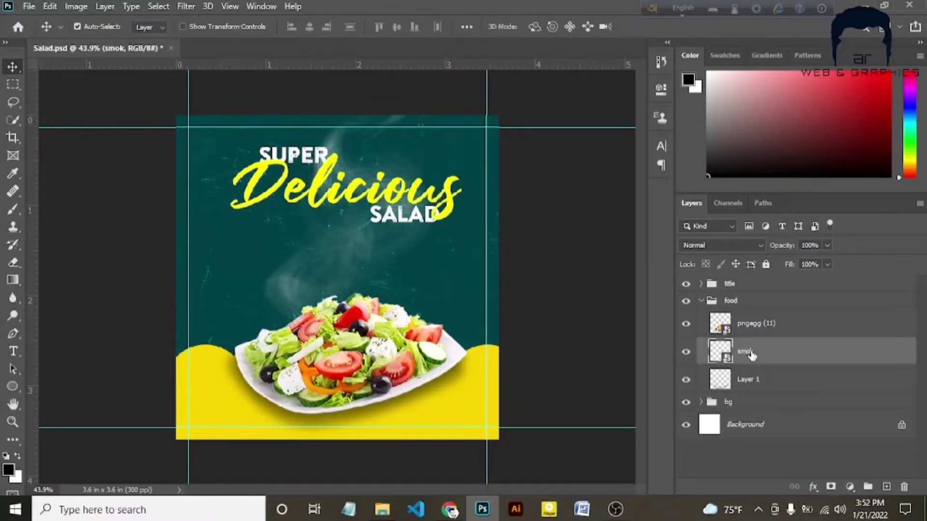
click(565, 338)
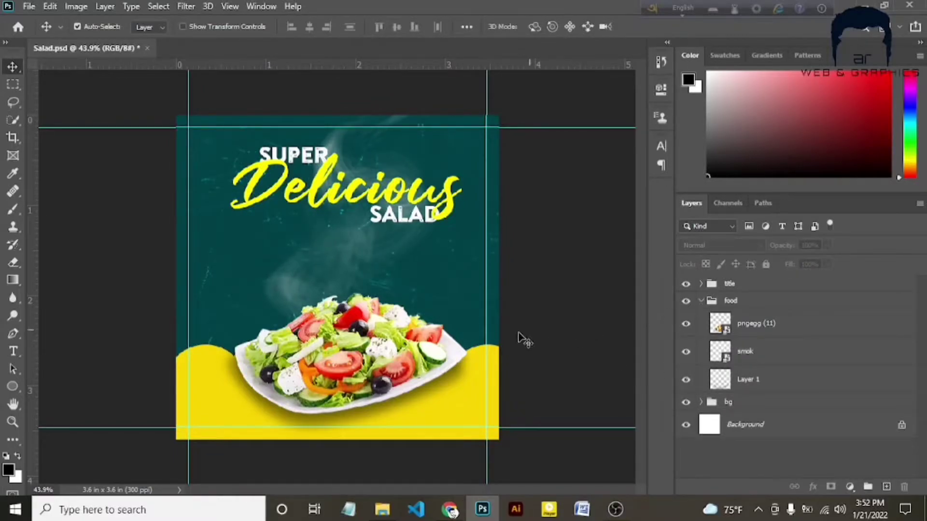
click(700, 301)
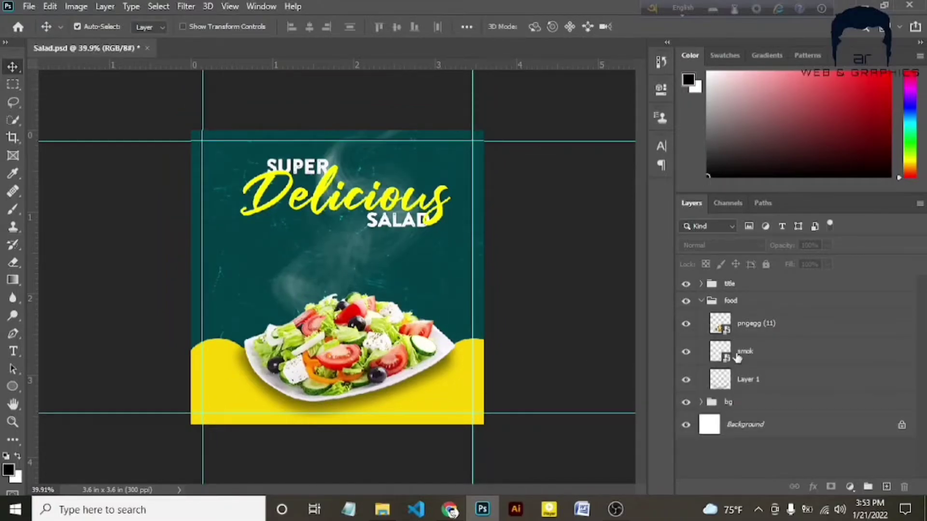
click(737, 358)
click(743, 244)
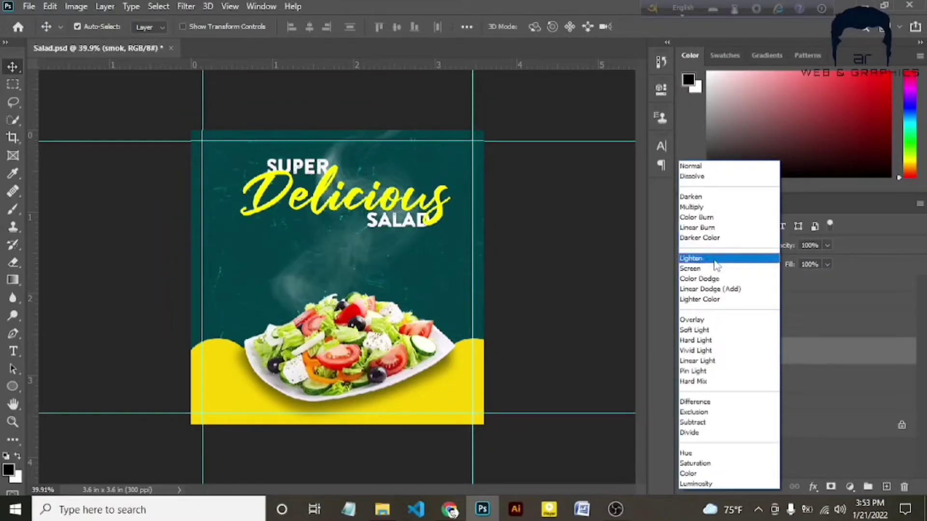
click(713, 290)
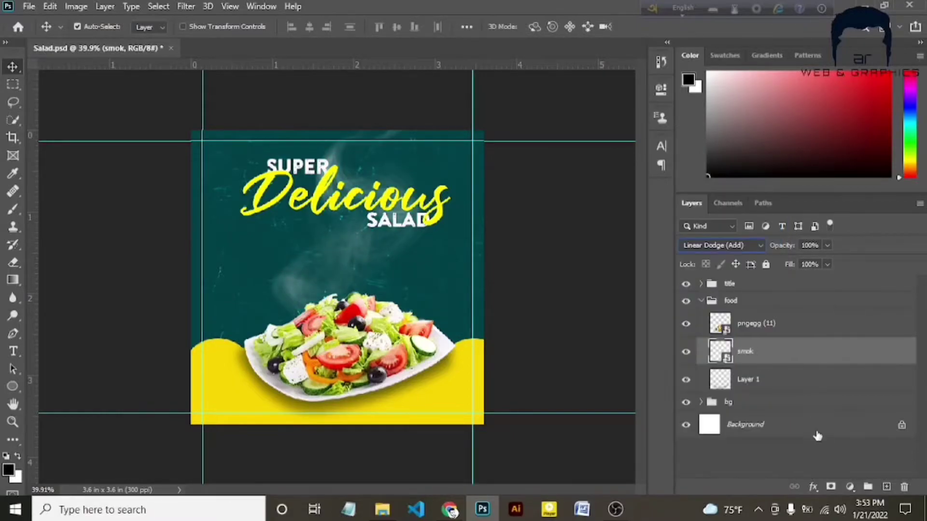
click(851, 453)
click(701, 300)
scroll(522, 345, down, 1)
scroll(521, 345, down, 1)
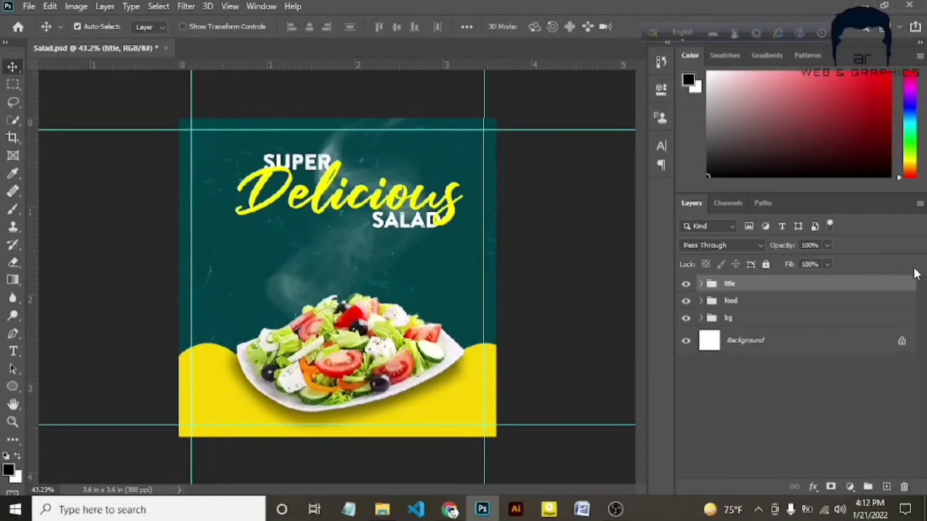
Place the mint image from the source folder, scaled to about a third.
click(382, 509)
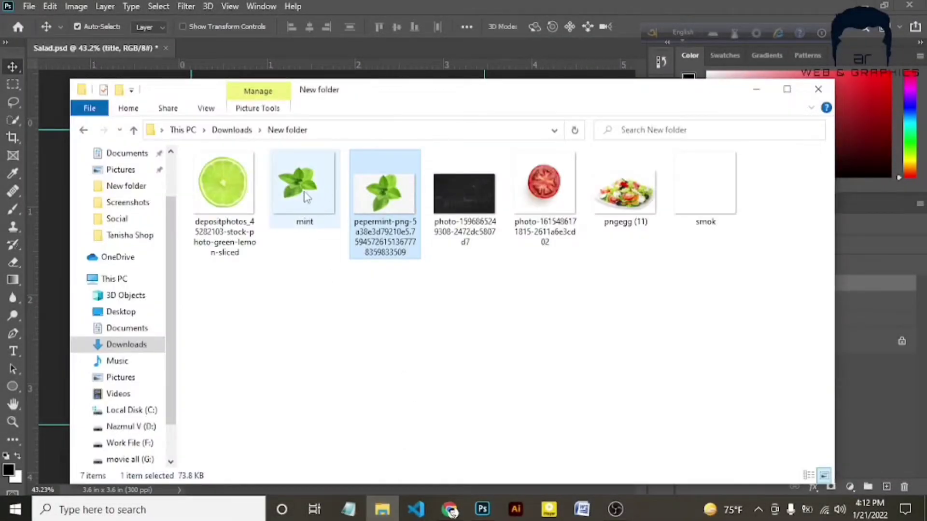
drag(305, 197, 61, 254)
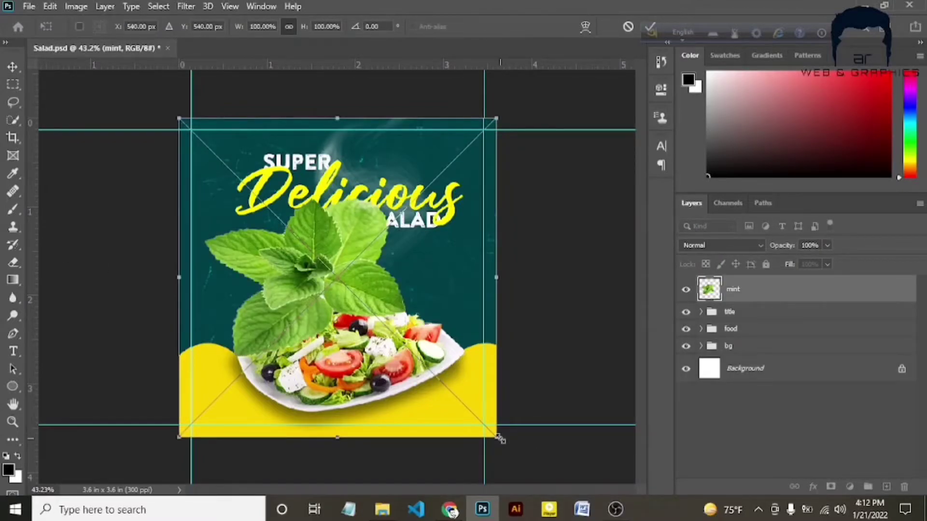
drag(497, 436, 320, 214)
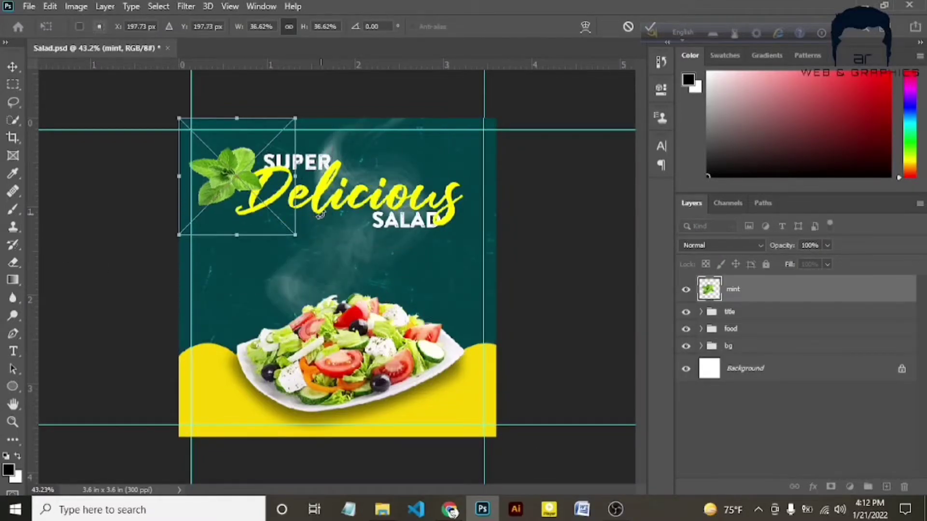
key(Return)
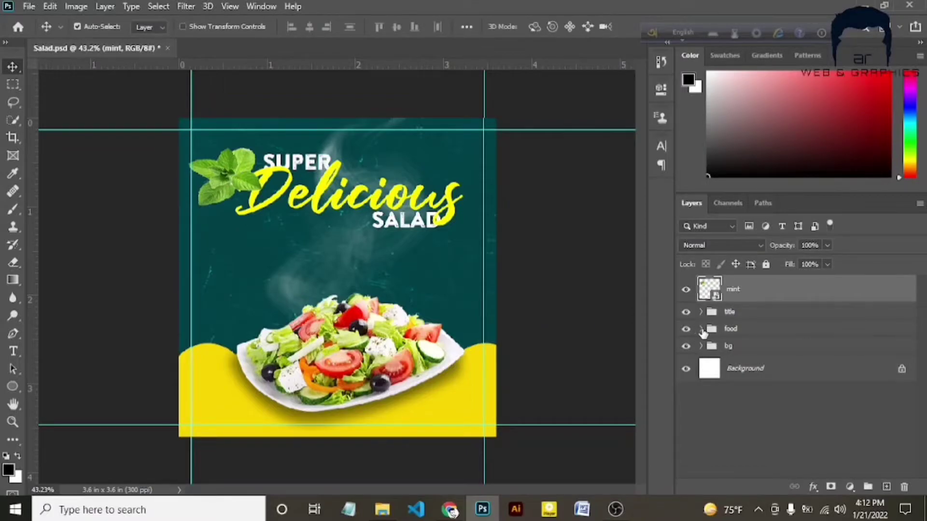
Move the mint layer into the food group and position it beside the salad plate.
click(701, 329)
drag(752, 292, 727, 372)
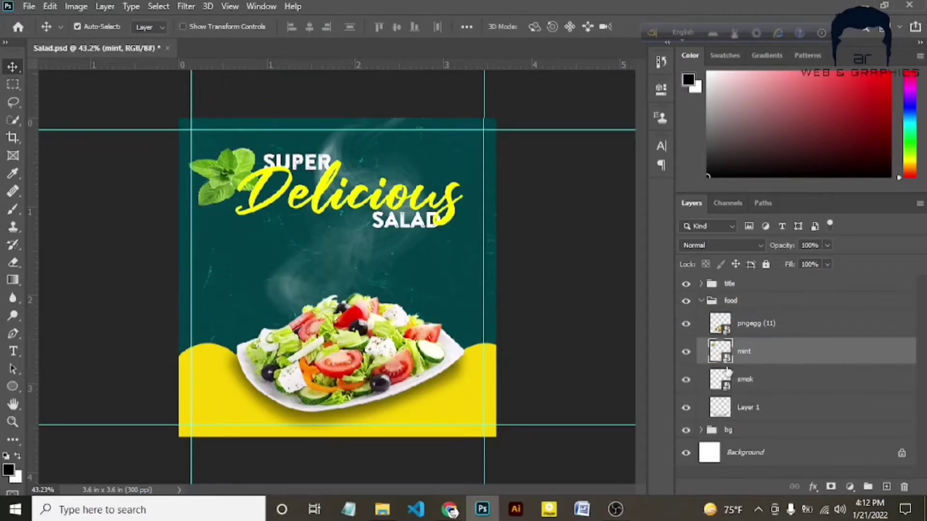
drag(219, 196, 266, 347)
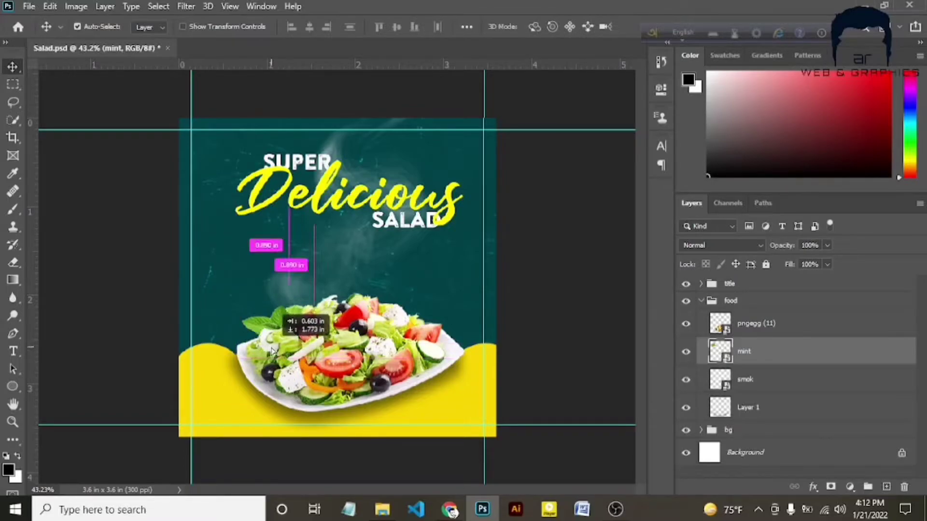
mouse_move(266, 347)
mouse_down()
mouse_move(257, 347)
mouse_move(419, 334)
mouse_up()
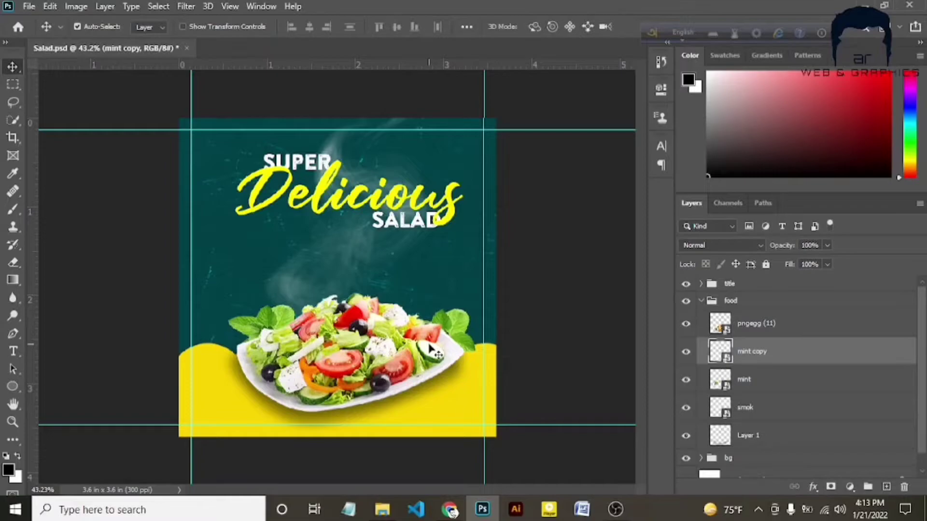
click(701, 301)
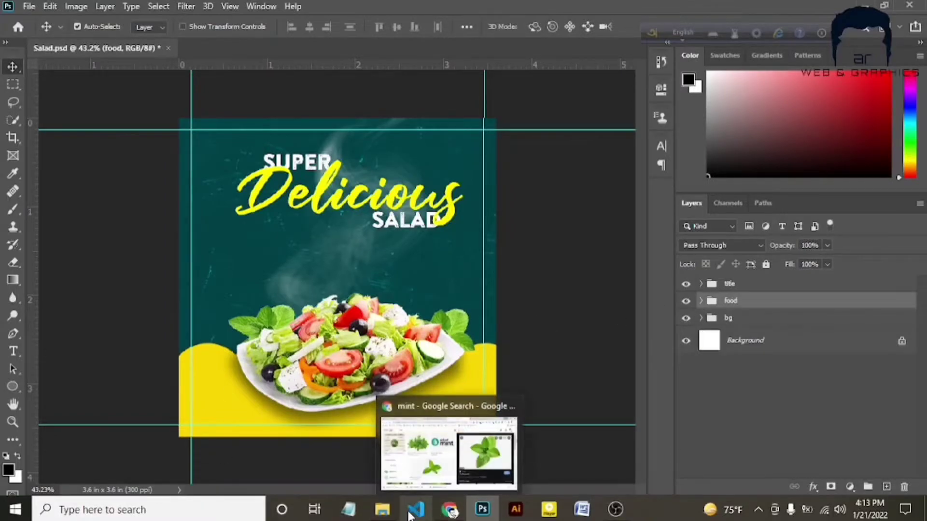
Place the lime slice image and move its layer to the top of the stack.
click(382, 509)
click(223, 193)
drag(64, 251, 62, 244)
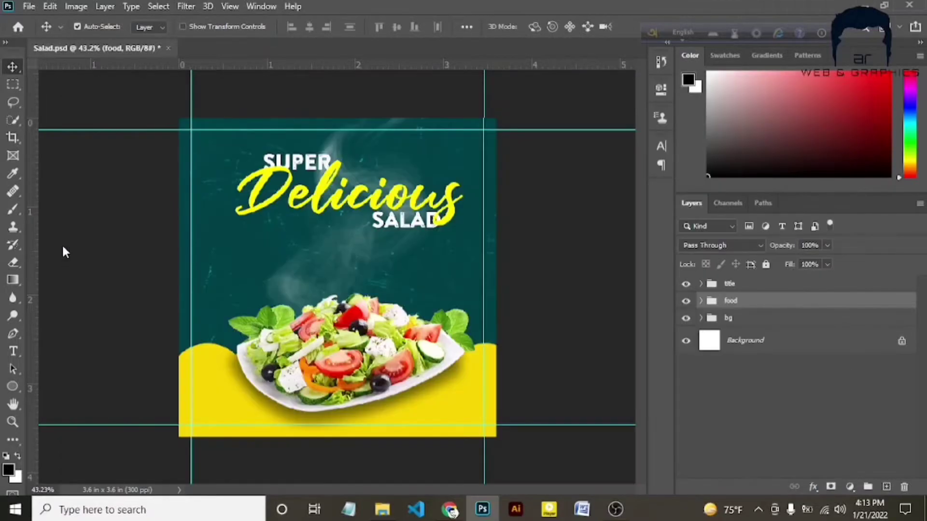
key(Return)
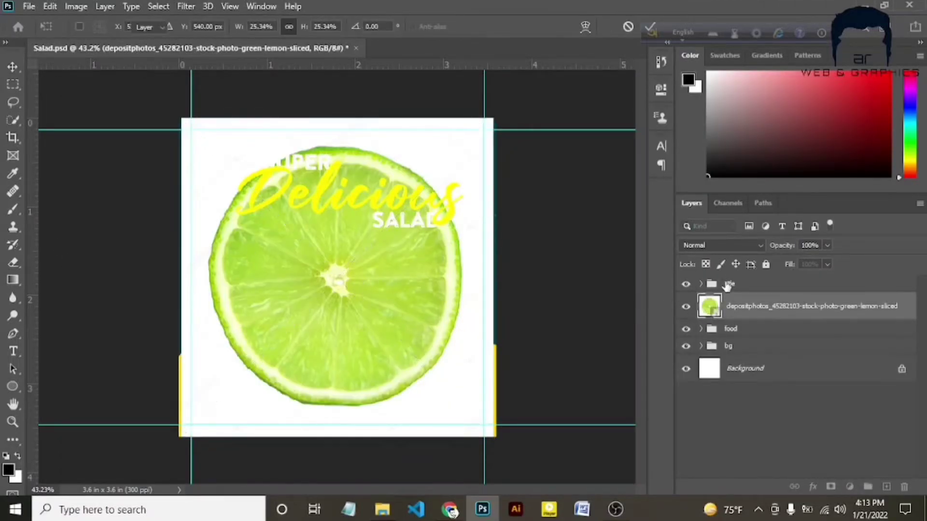
drag(709, 306, 726, 287)
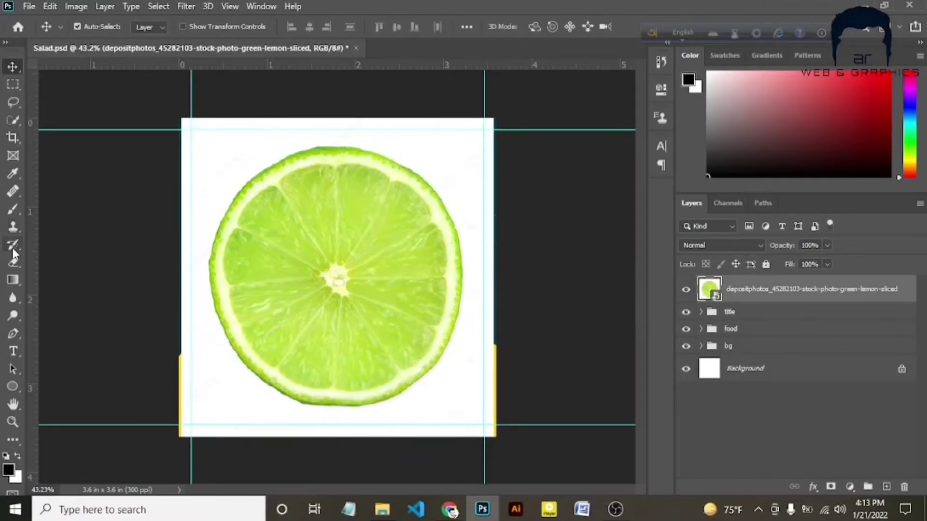
Cut the lime out onto its own layer with Quick Selection and delete the original photo.
click(13, 121)
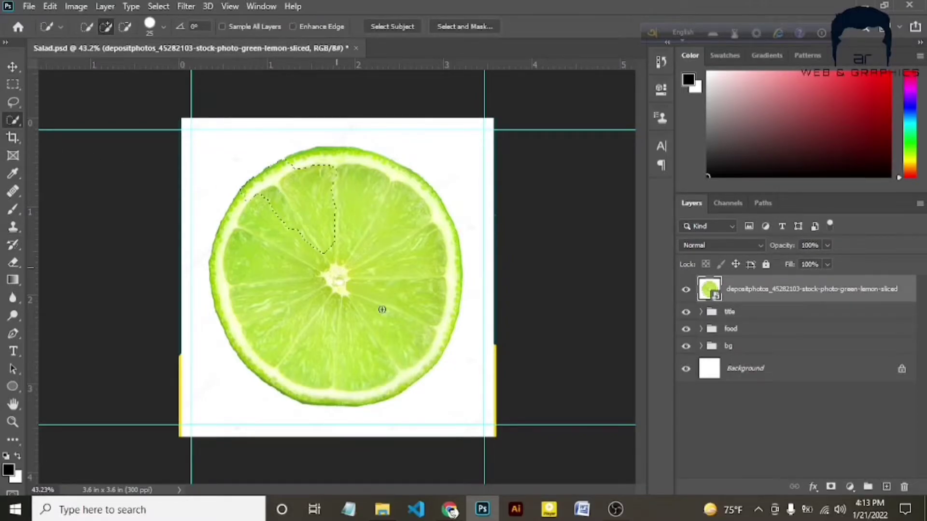
drag(382, 310, 416, 353)
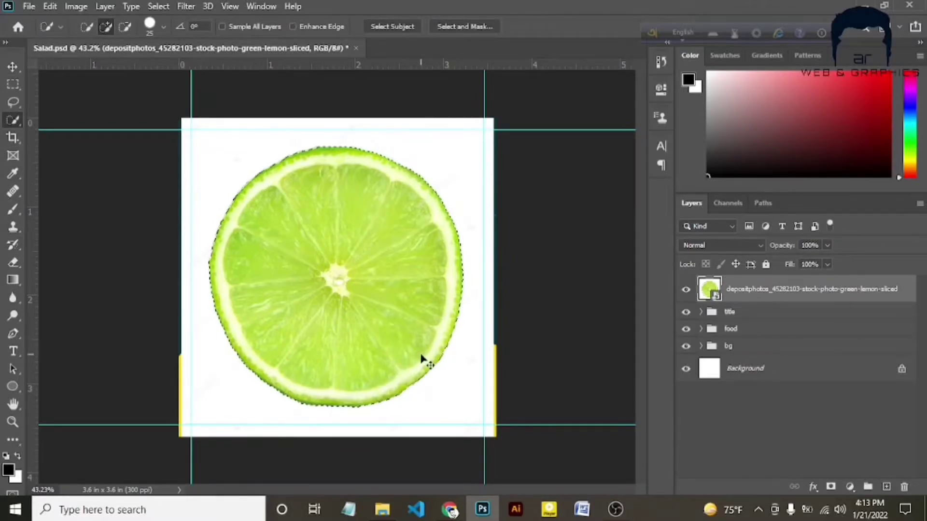
key(ctrl+j)
key(v)
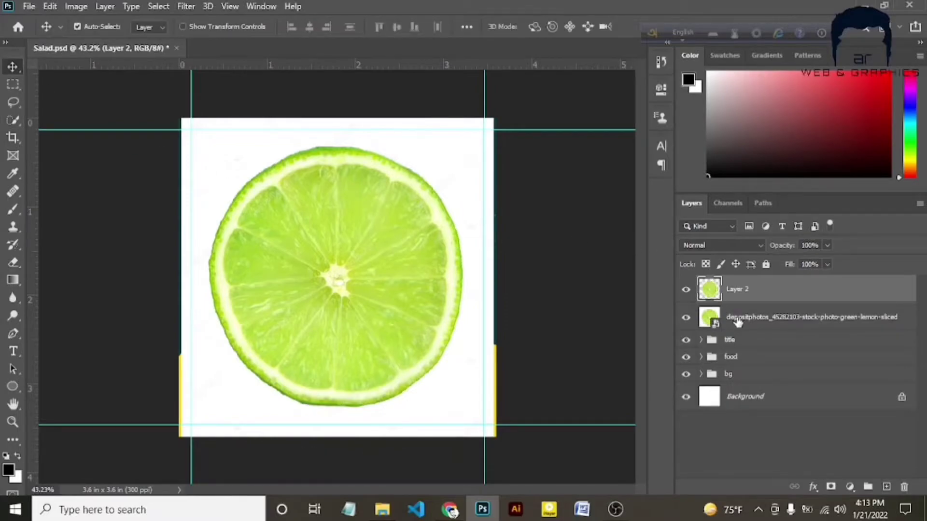
click(737, 319)
key(BackSpace)
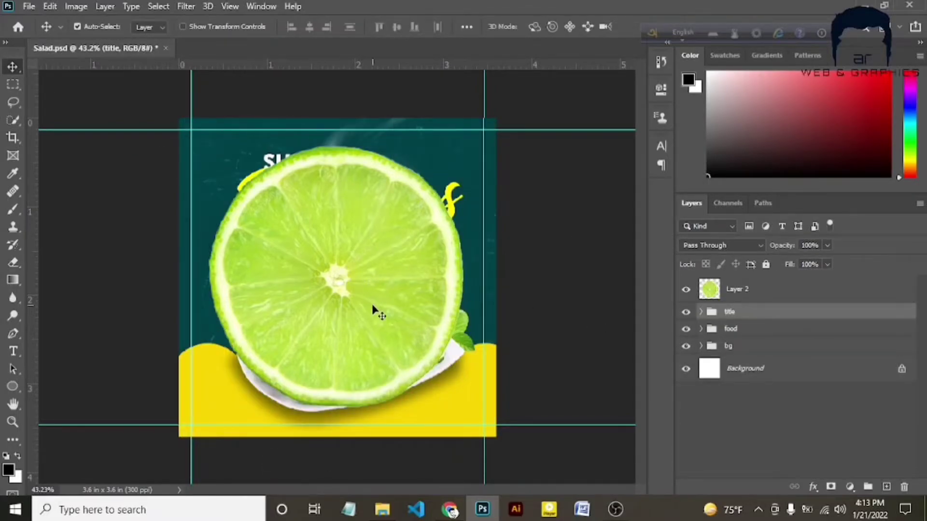
Shrink the cut-out lime slice toward the top-left corner.
click(374, 311)
key(ctrl+t)
mouse_move(463, 406)
mouse_down()
mouse_move(259, 172)
mouse_move(188, 131)
mouse_move(203, 141)
mouse_move(190, 160)
mouse_up()
key(Return)
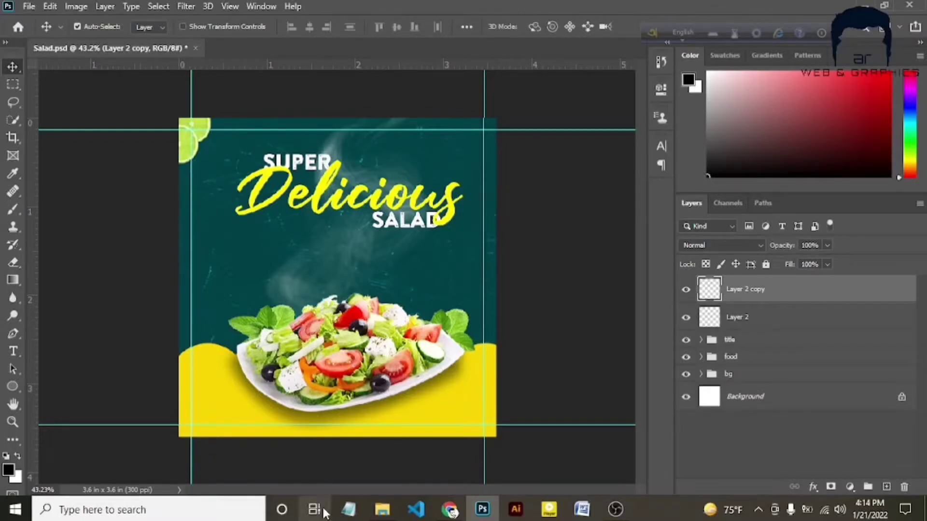
Place the tomato image, cut the slice onto its own layer and delete the original photo.
click(382, 509)
drag(544, 188, 68, 259)
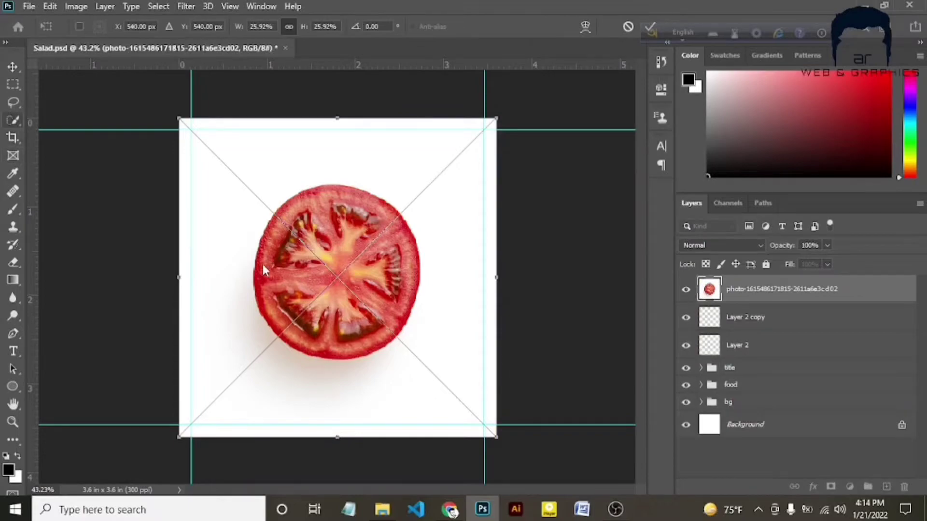
right_click(13, 119)
click(82, 132)
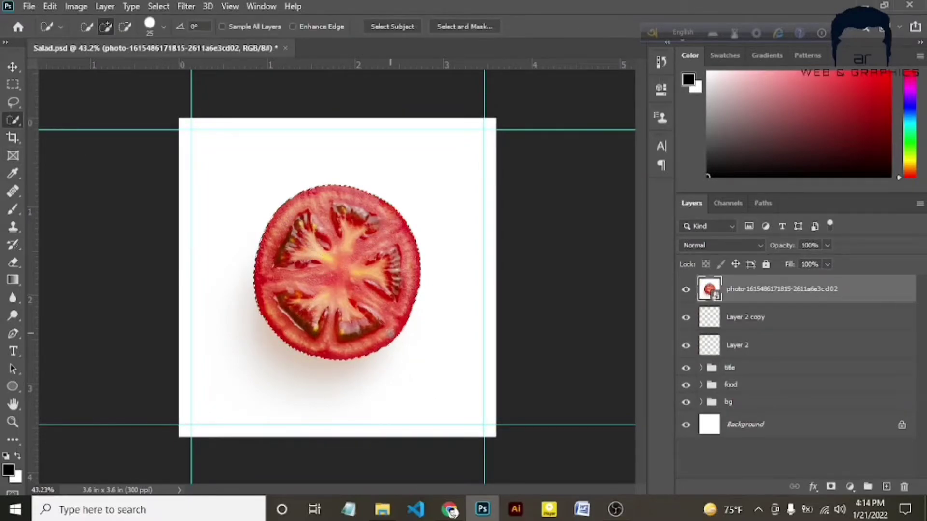
key(ctrl+j)
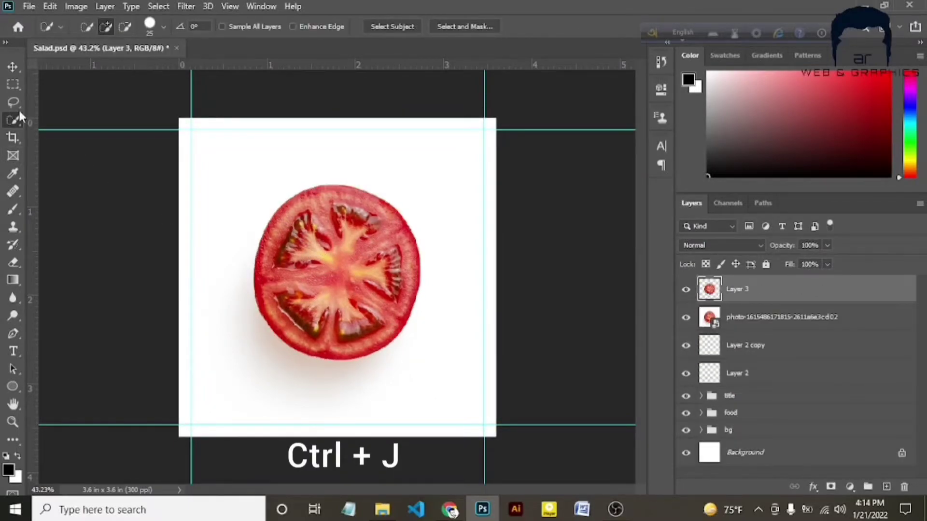
click(13, 66)
click(780, 317)
key(BackSpace)
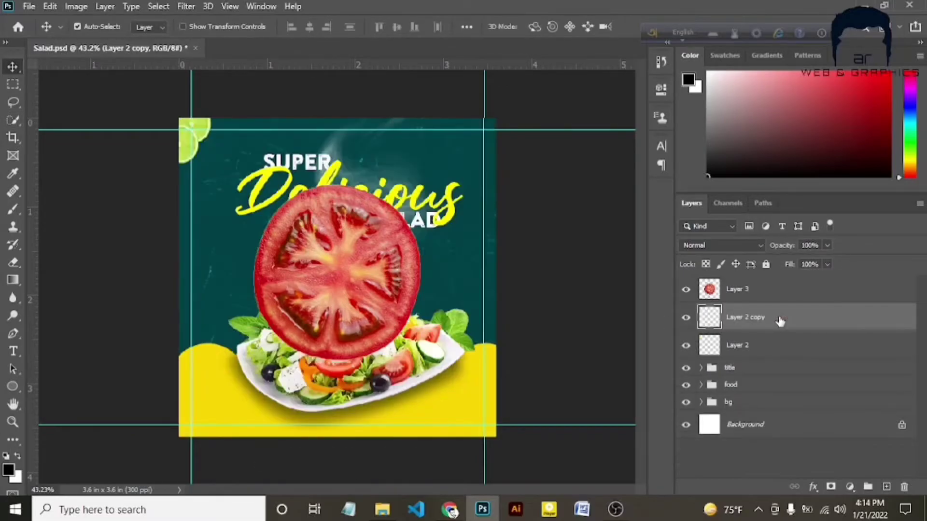
Scale the cut-out tomato down to about a quarter of its size.
click(411, 302)
key(ctrl+t)
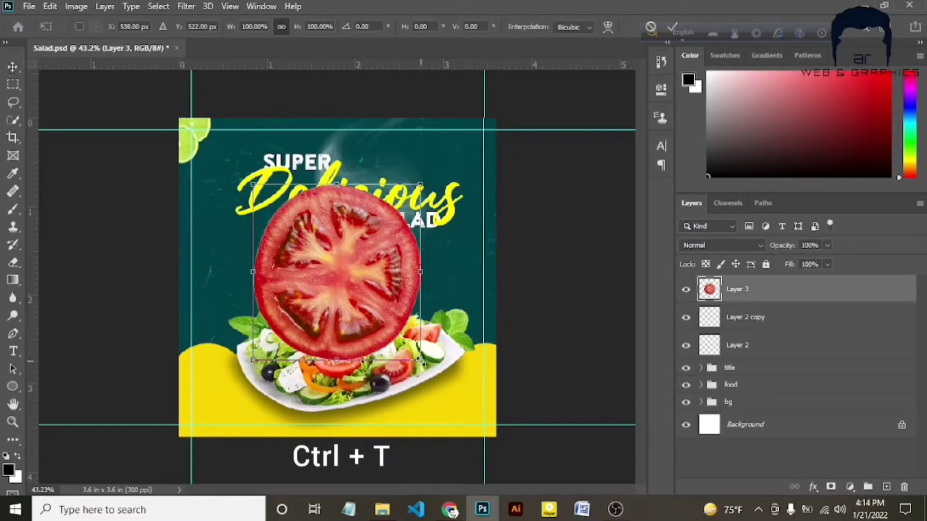
mouse_move(420, 360)
mouse_down()
mouse_move(292, 225)
mouse_move(490, 128)
mouse_up()
Move the tomato to the top-right corner and apply a 1.1 px Gaussian Blur.
key(Return)
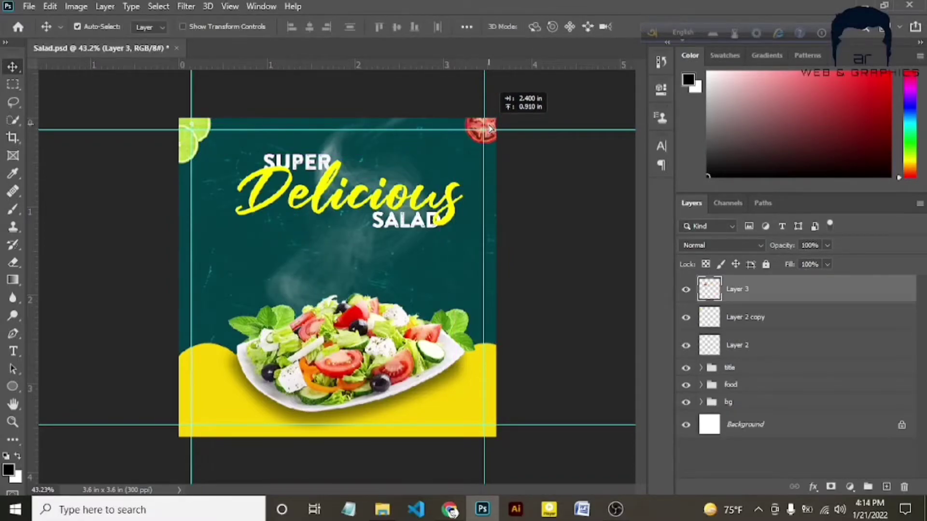
drag(490, 128, 493, 128)
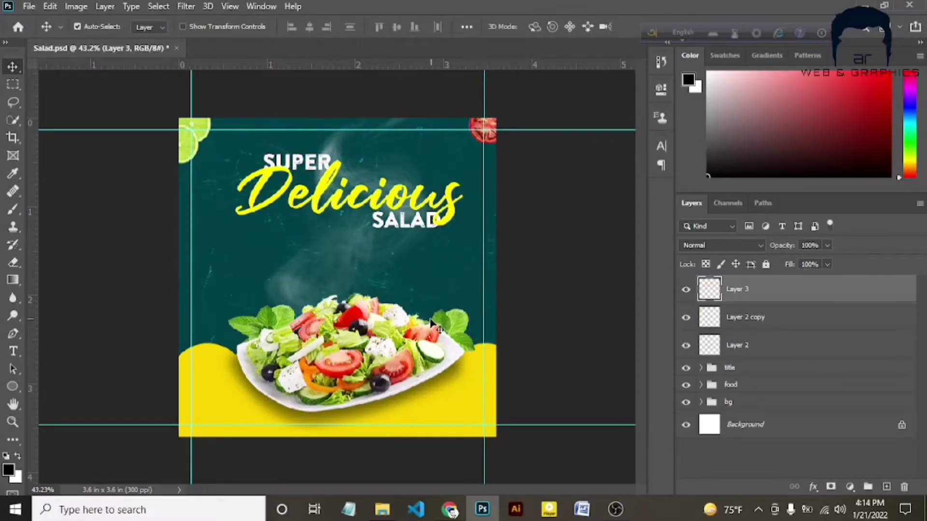
click(189, 7)
click(386, 211)
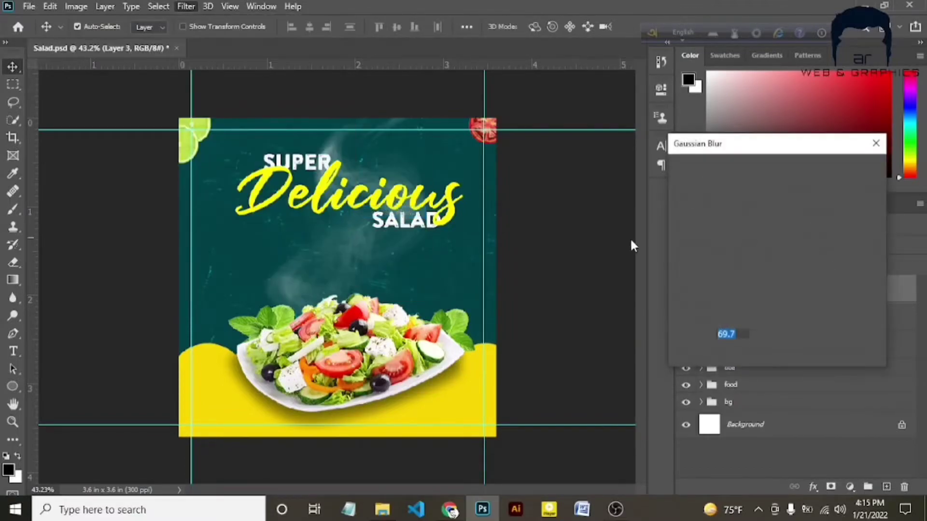
drag(756, 355, 684, 351)
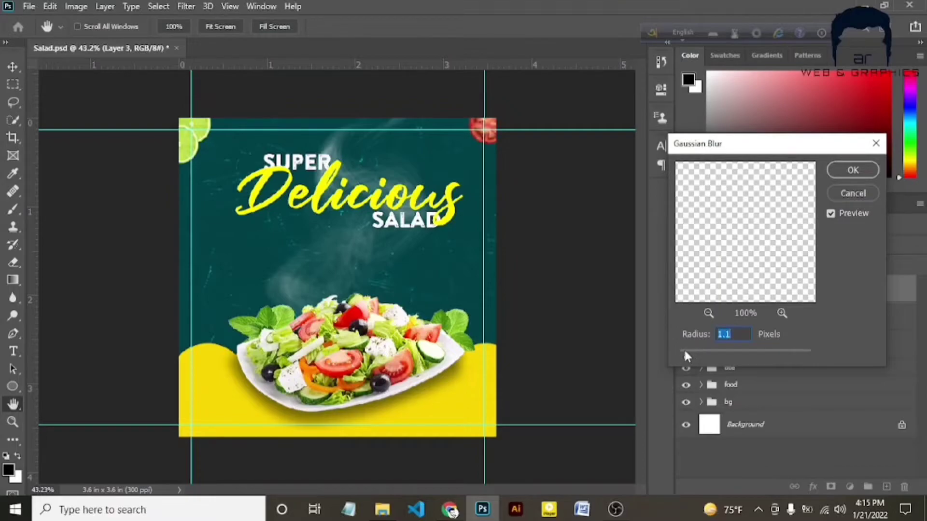
click(858, 167)
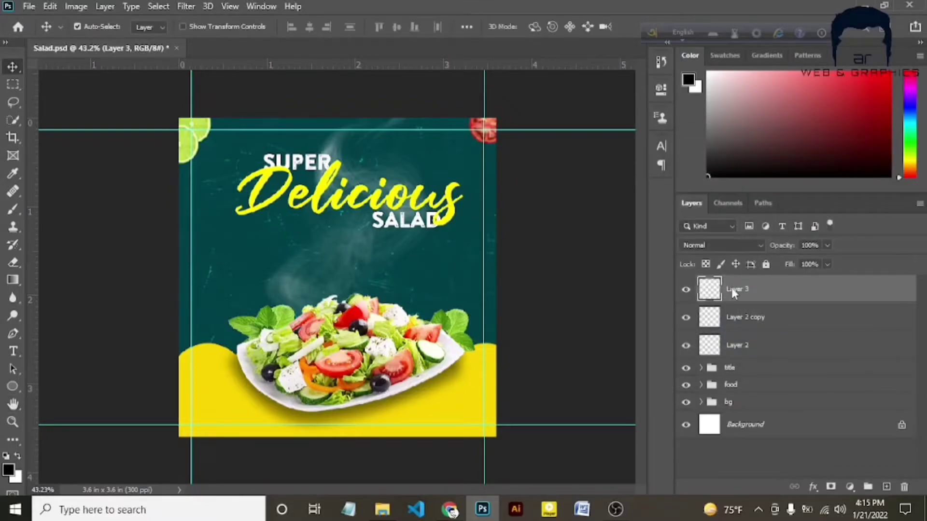
Group Layer 2 and its copy as lemon, and rename Layer 3 to tomato.
click(759, 321)
shift+click(756, 347)
key(ctrl+g)
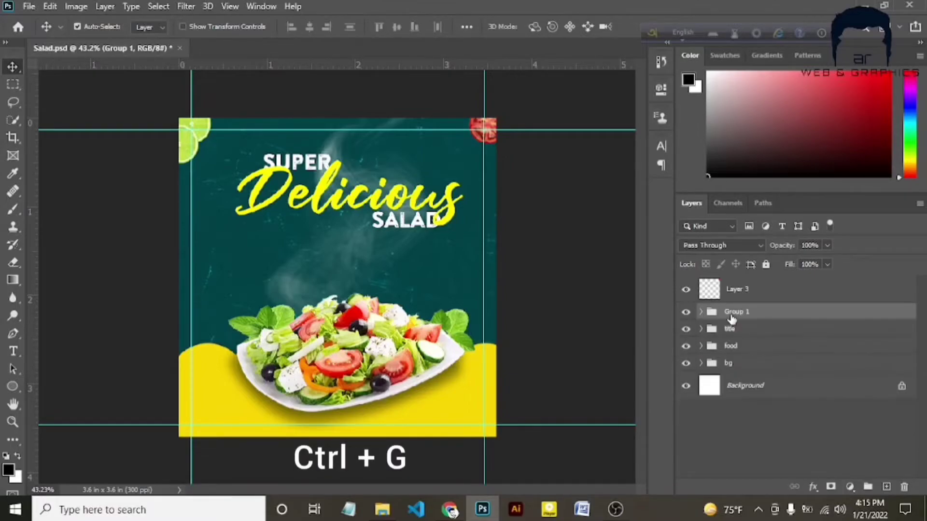
key(BackSpace)
text(lemon)
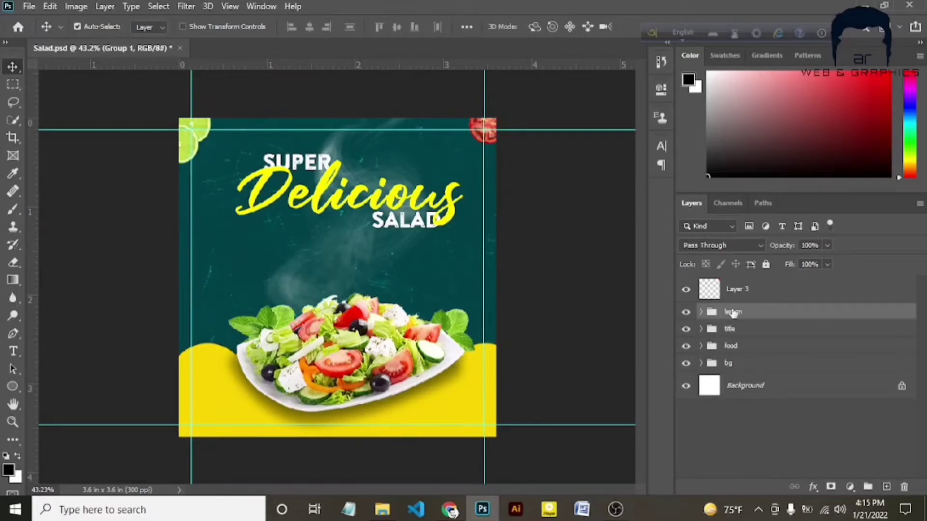
double_click(737, 289)
text(tomat)
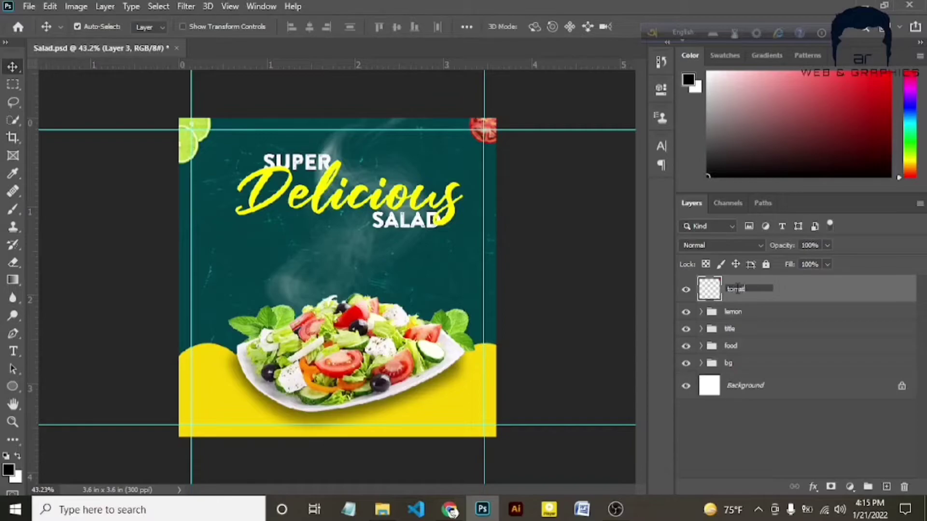
text(o)
key(Return)
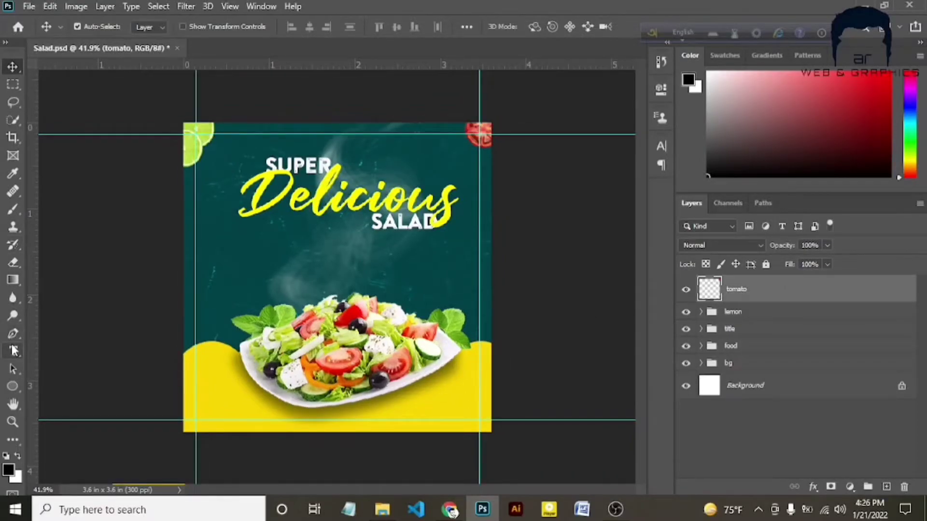
click(14, 349)
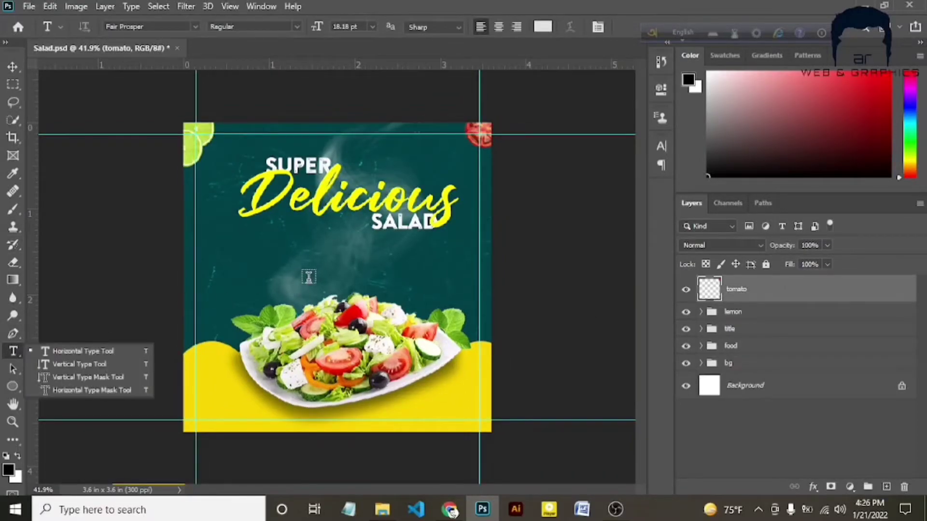
Type the tagline 'Todays best deal' and warp it with the Arc style.
click(308, 276)
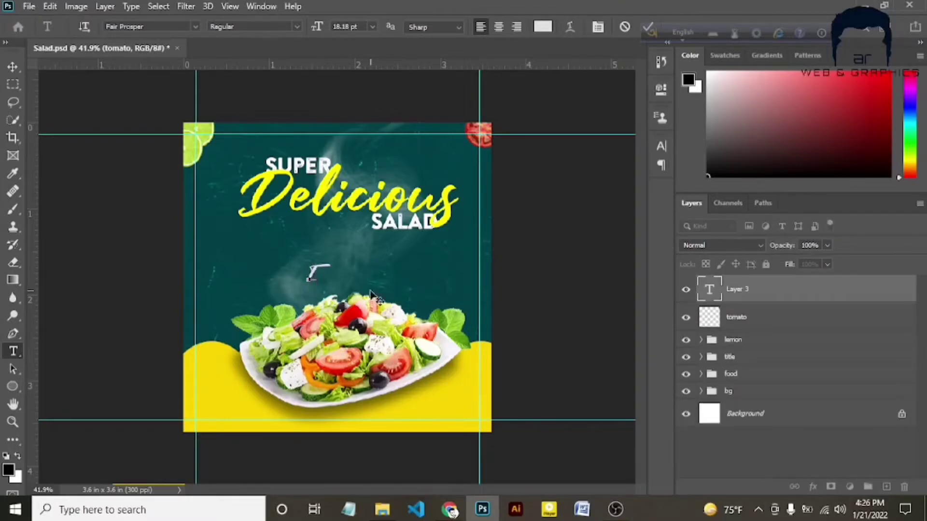
text(Toda)
text(ys best deal)
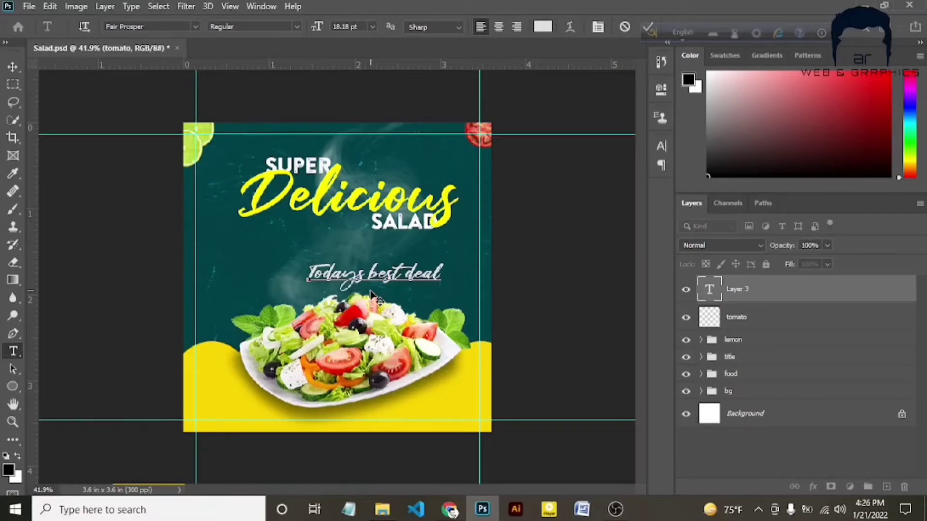
click(571, 27)
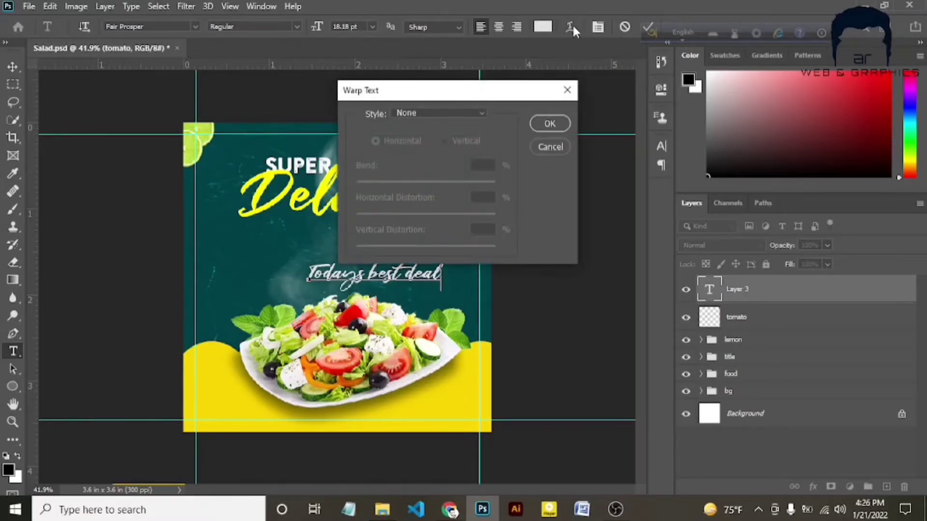
click(480, 113)
click(443, 151)
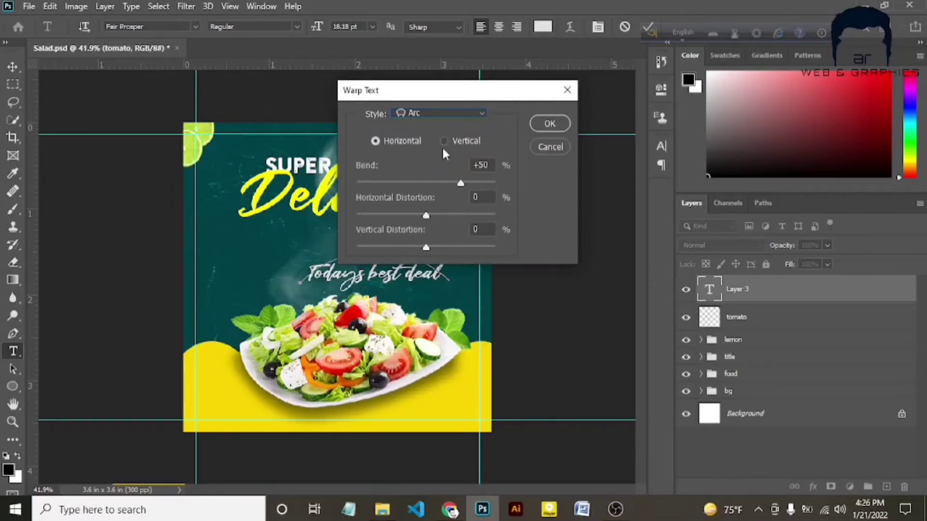
click(547, 124)
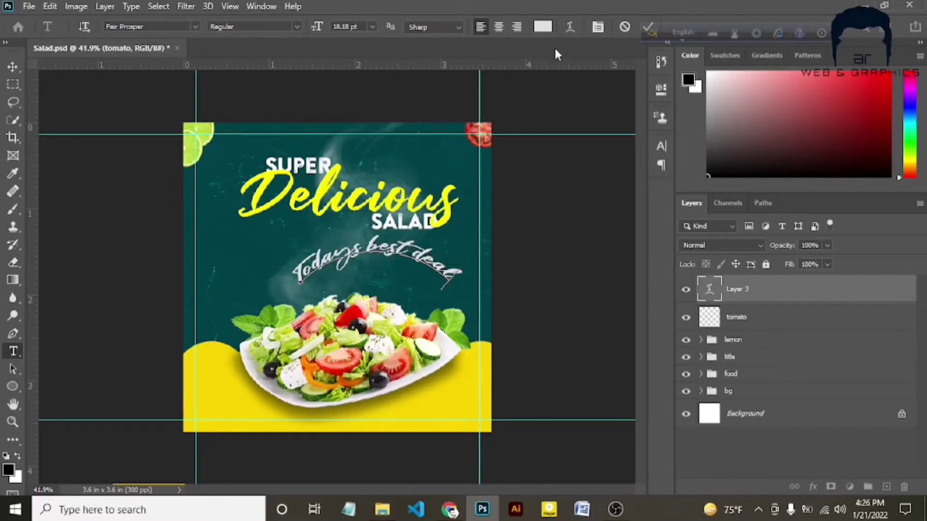
click(563, 27)
click(548, 124)
Move the tagline above the plate, tilt it slightly clockwise, and nudge it into place.
click(11, 68)
drag(394, 254, 376, 279)
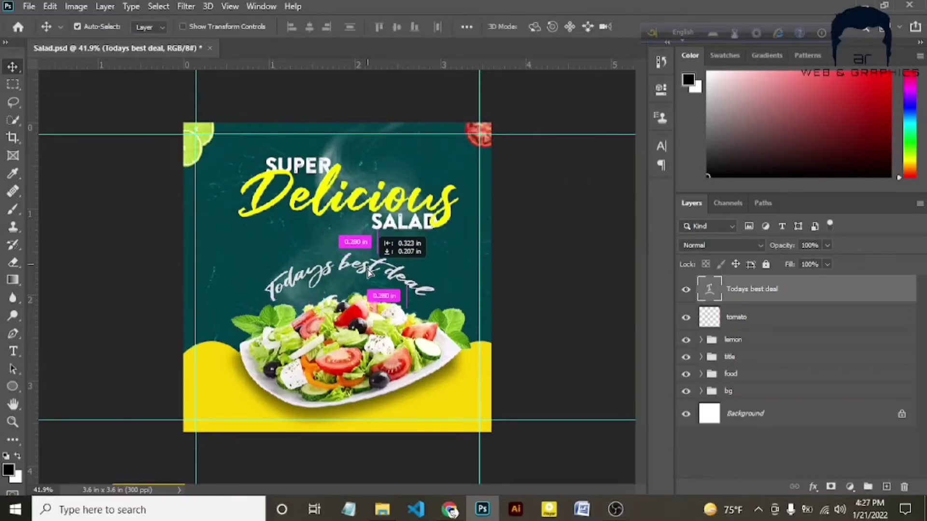
key(ctrl+t)
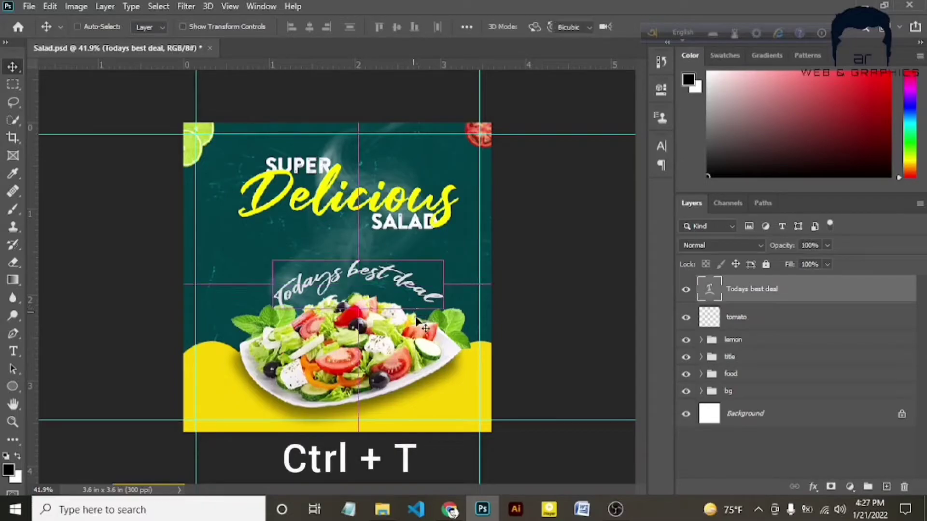
drag(450, 321, 449, 328)
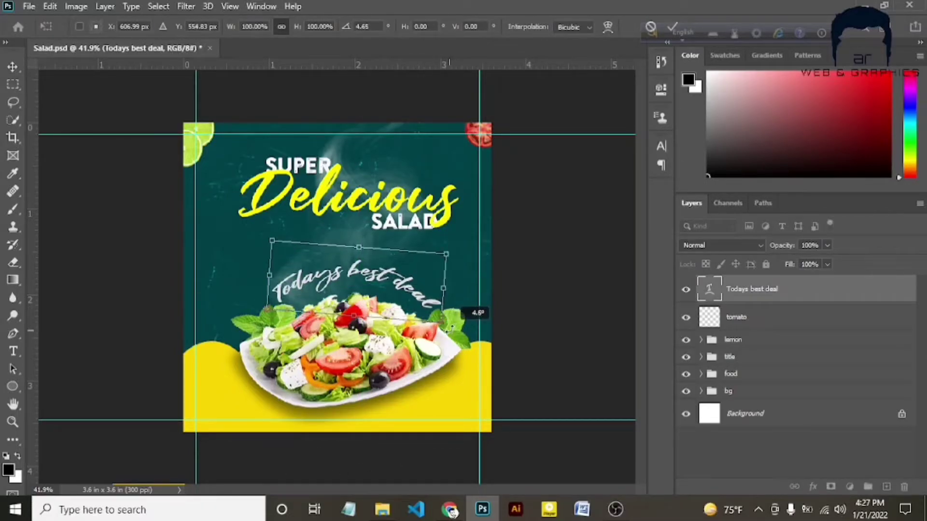
key(shift+Down)
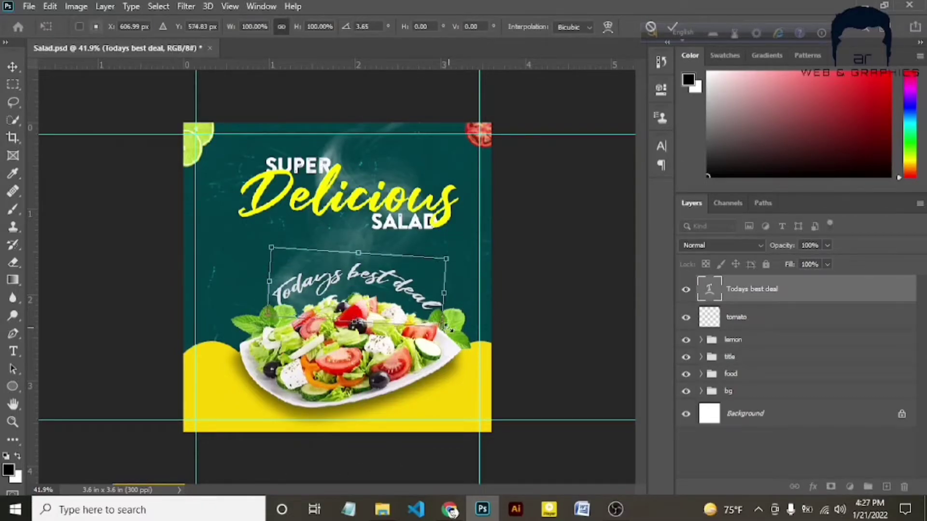
key(shift+Down)
key(shift+Right)
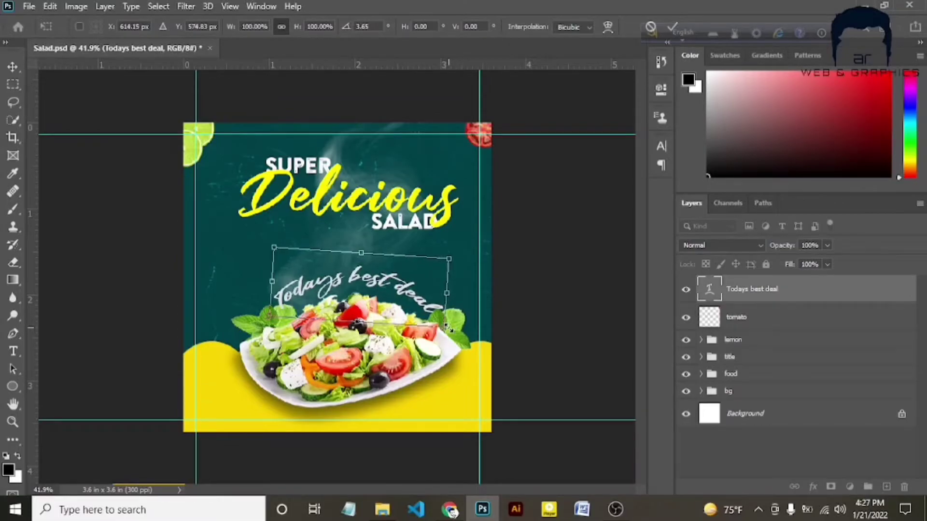
key(Down)
key(Down)
key(Right)
key(Right)
key(Down)
key(Down)
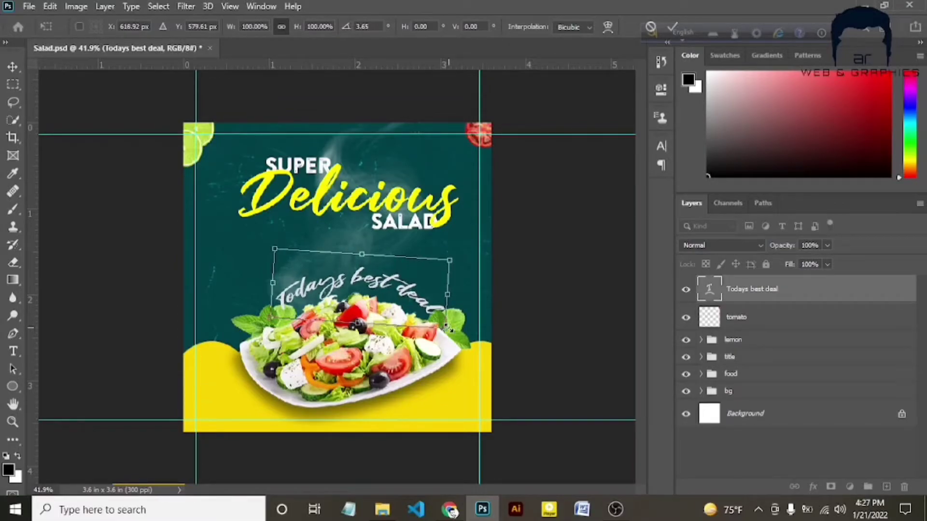
key(Return)
Change the tagline font to Photograph Signature.
click(661, 145)
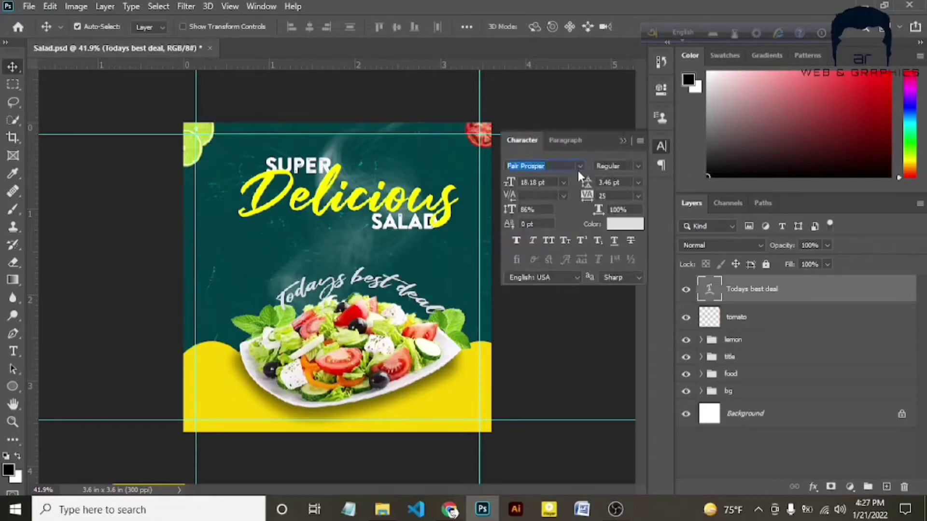
click(579, 166)
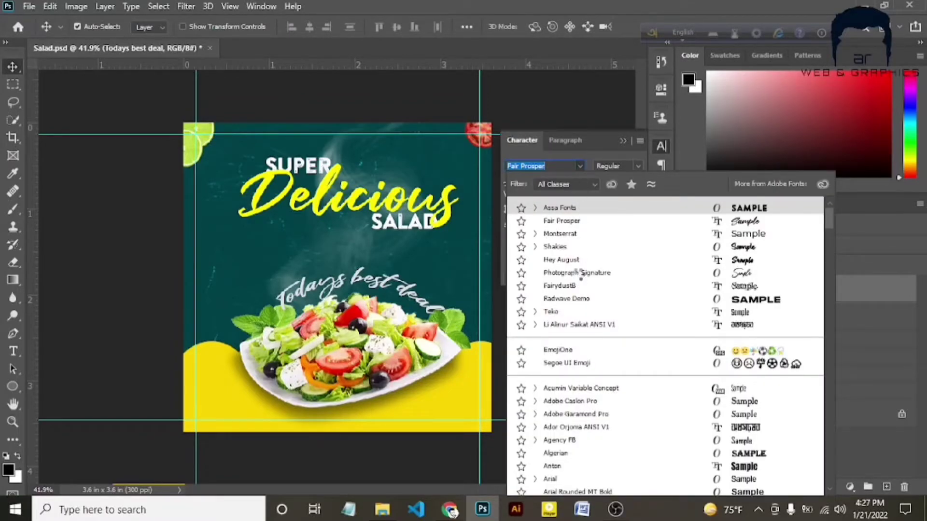
key(Down)
key(Down)
key(Down)
key(Down)
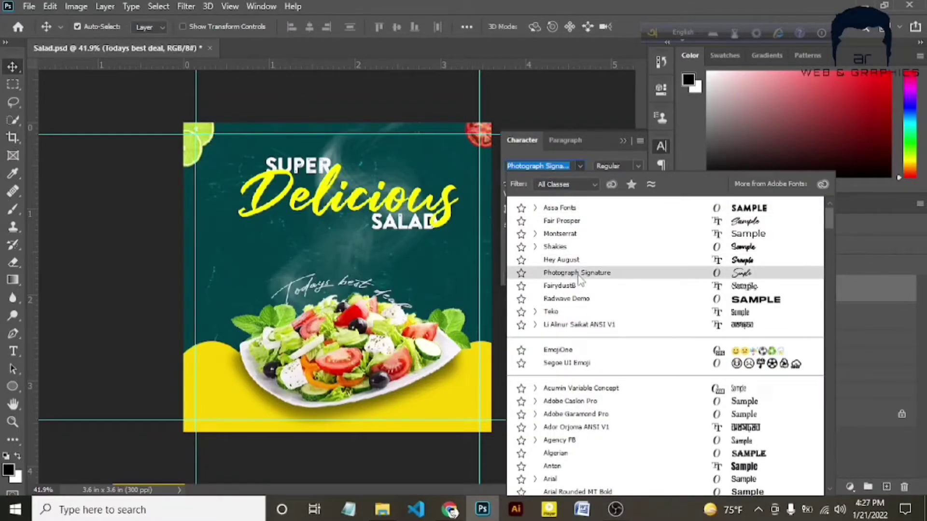
key(Up)
key(Up)
key(Up)
key(Up)
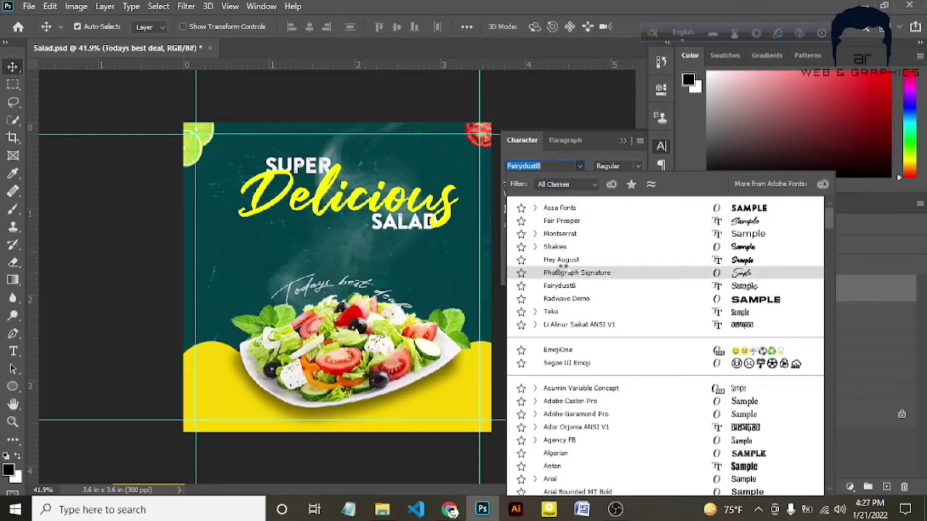
click(562, 273)
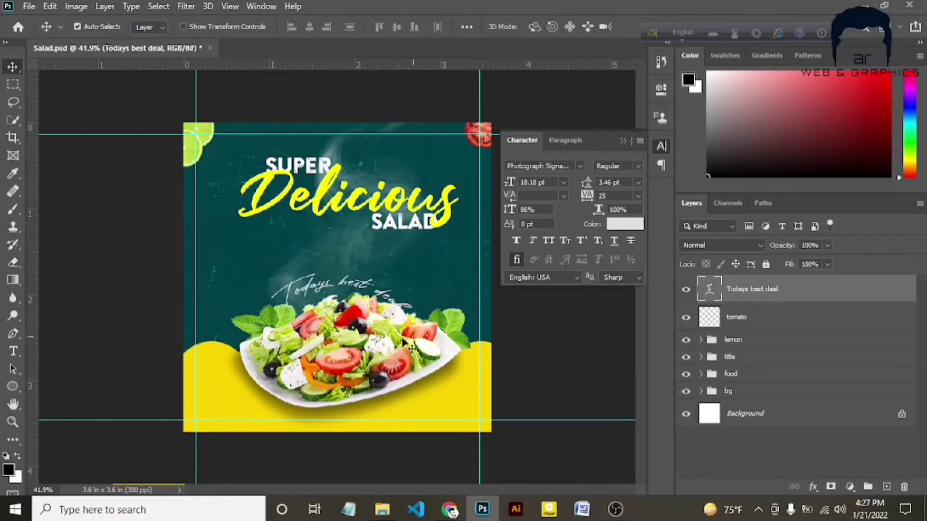
scroll(333, 340, up, 3)
scroll(333, 340, up, 2)
Tilt the tagline slightly counter-clockwise, enlarge it, nudge it left, and collapse the Character panel.
key(ctrl+t)
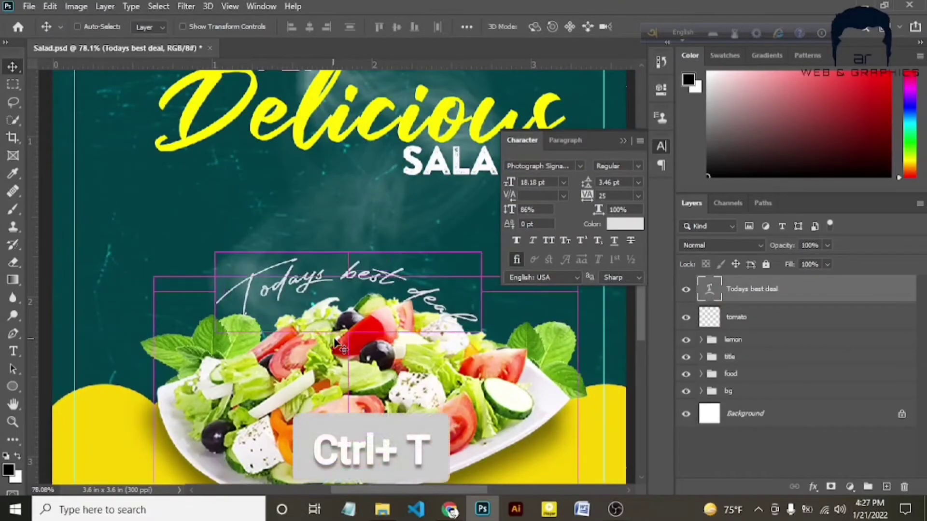
drag(496, 360, 506, 326)
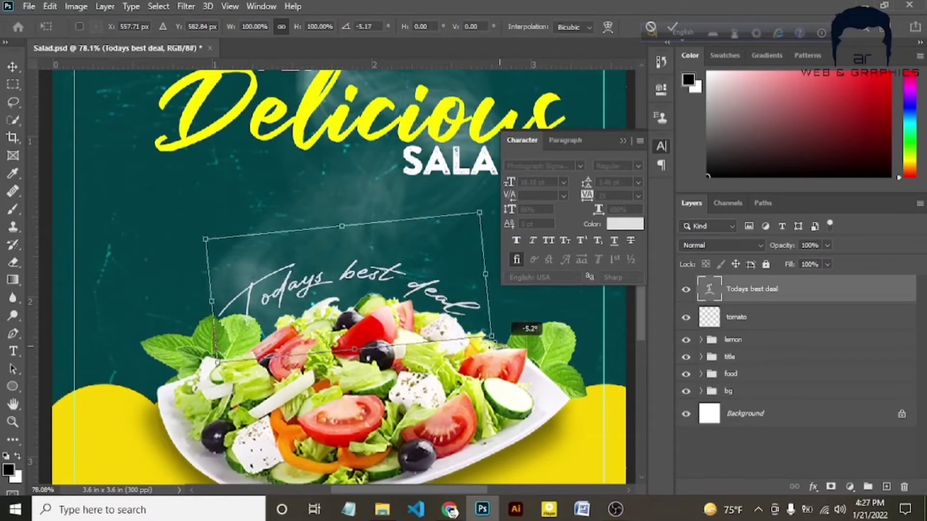
drag(414, 285, 417, 275)
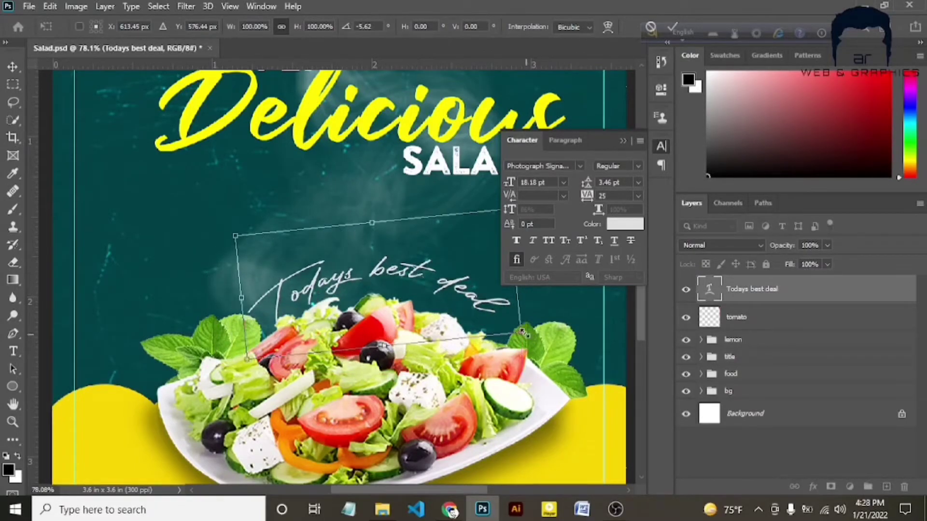
mouse_move(523, 332)
mouse_down()
mouse_move(549, 342)
mouse_move(555, 371)
mouse_move(544, 368)
mouse_up()
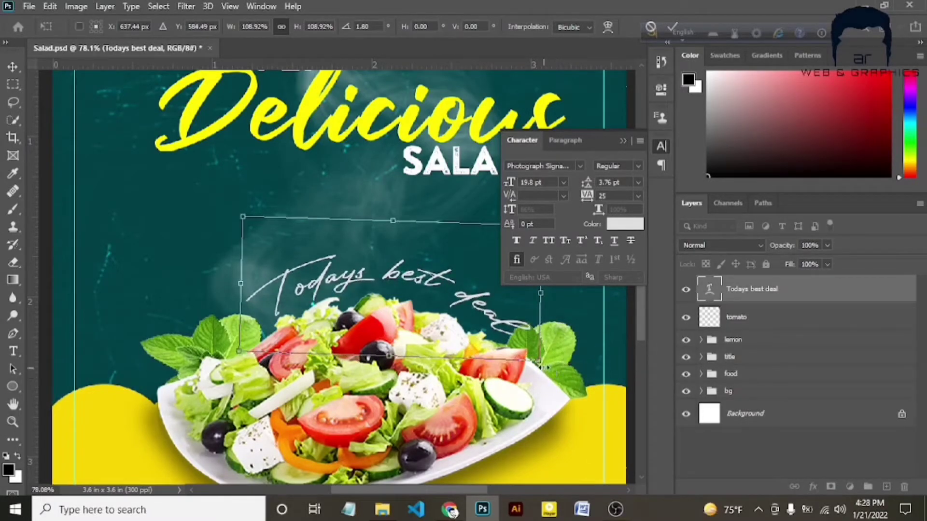
key(Return)
scroll(367, 358, down, 1)
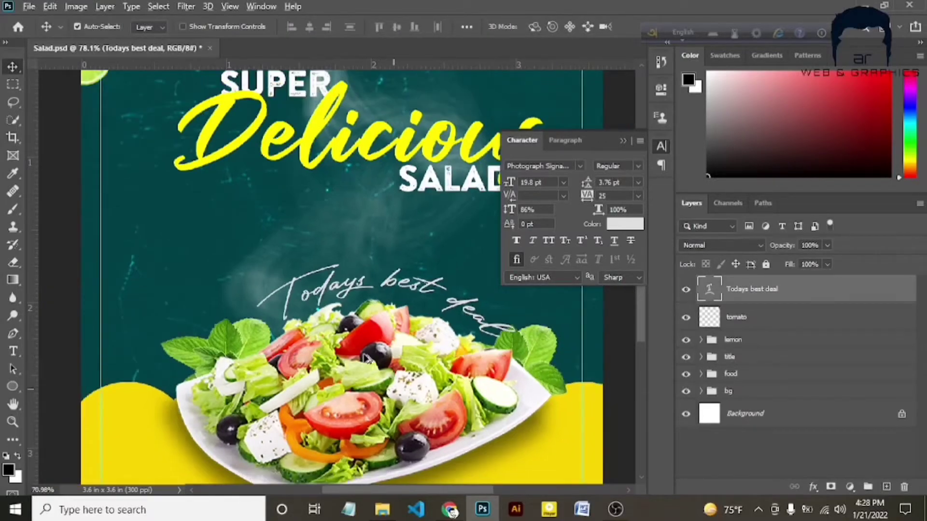
scroll(367, 357, down, 3)
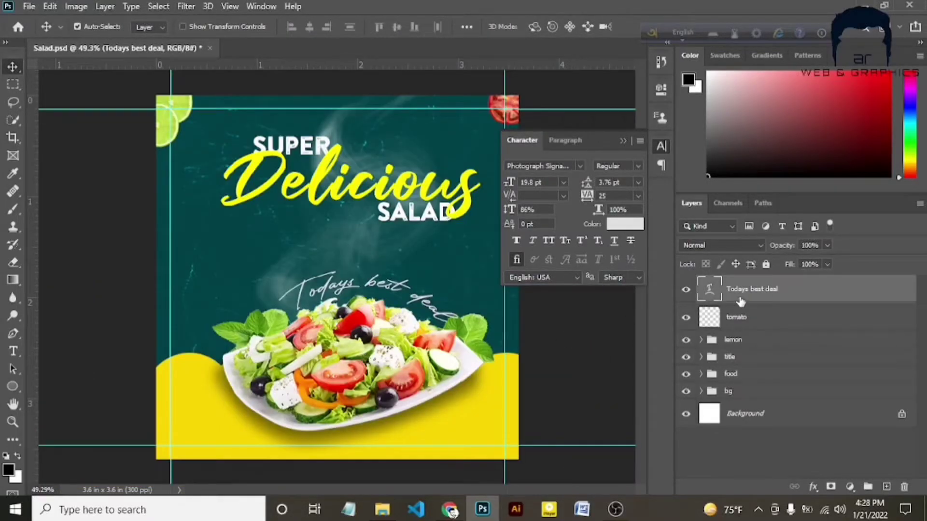
key(Left)
key(Left)
key(Left)
key(Left)
key(Left)
key(Left)
key(Left)
key(Left)
key(Left)
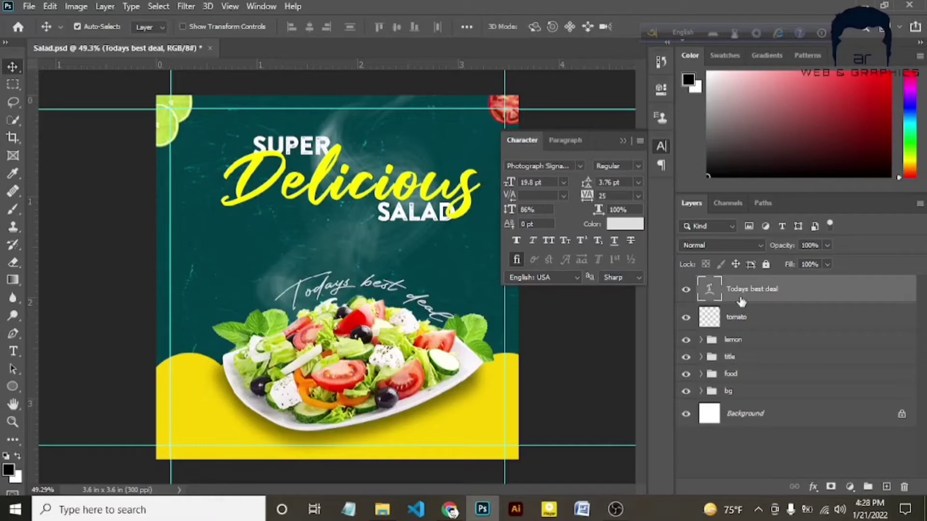
click(621, 141)
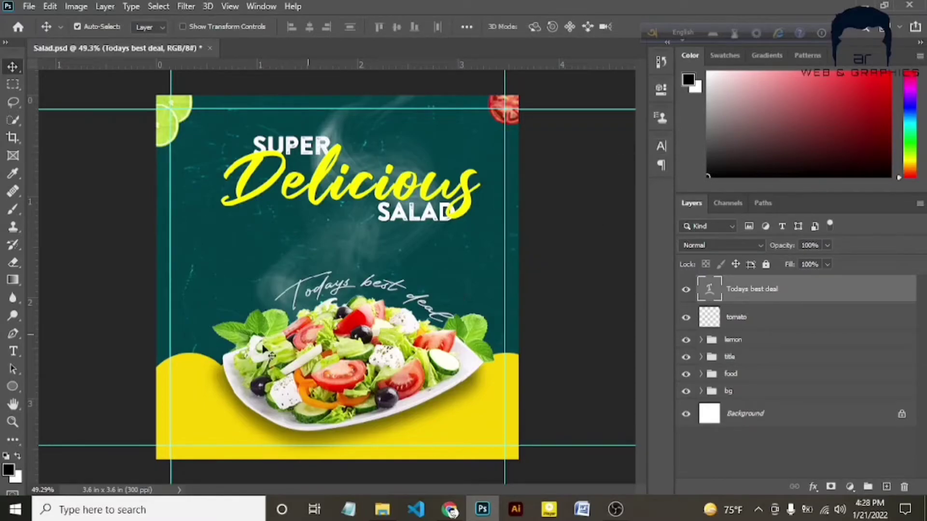
scroll(221, 370, up, 2)
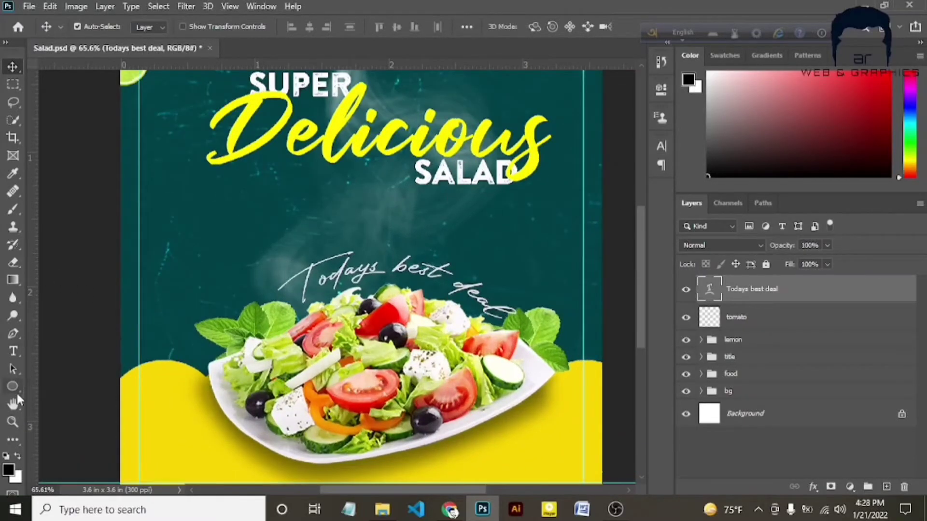
Draw a small yellow-filled circle left of the tagline.
click(12, 386)
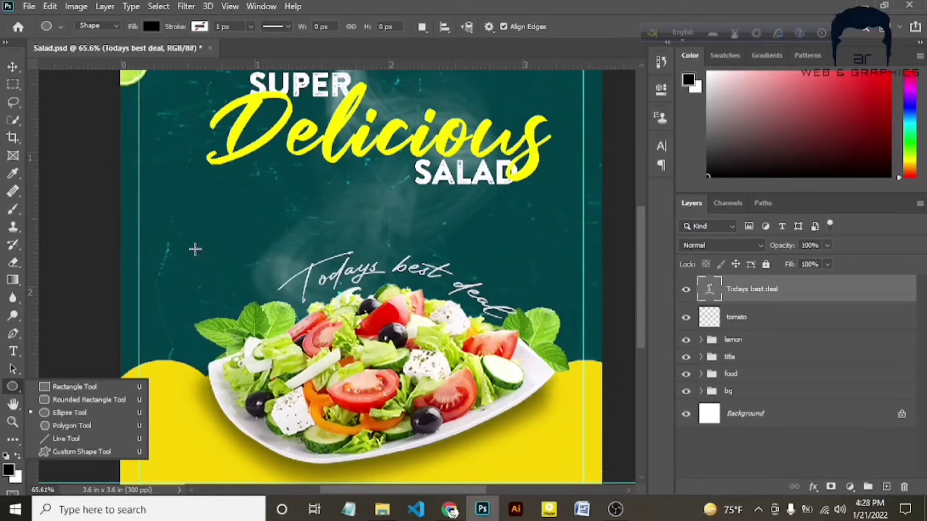
drag(195, 249, 263, 305)
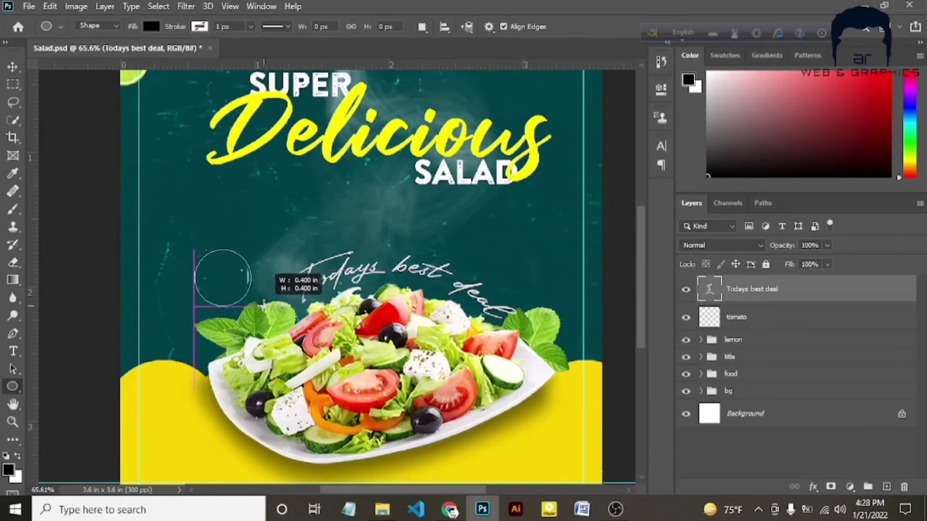
drag(263, 305, 277, 314)
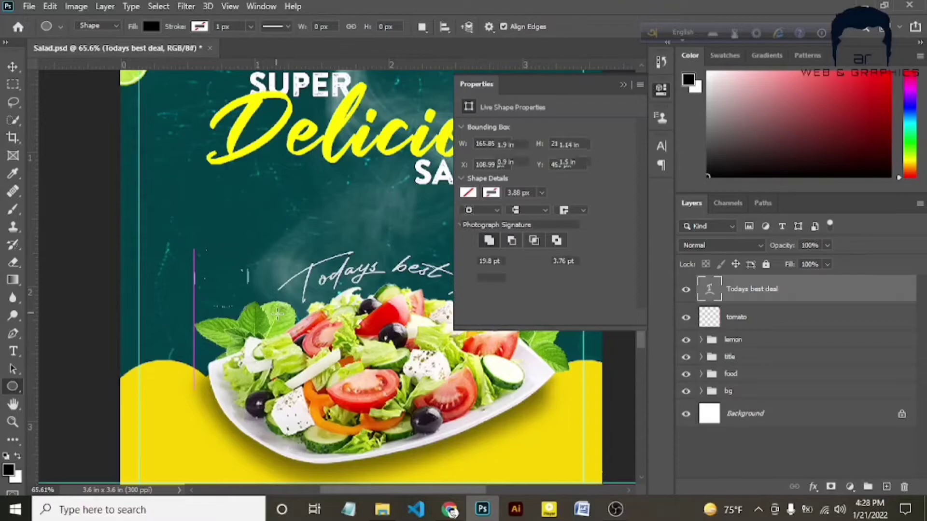
click(467, 192)
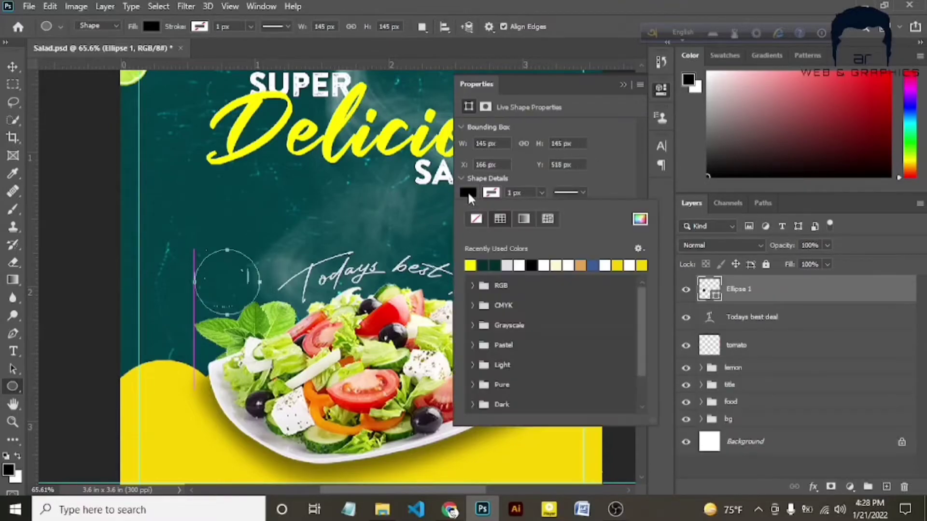
click(470, 265)
click(623, 85)
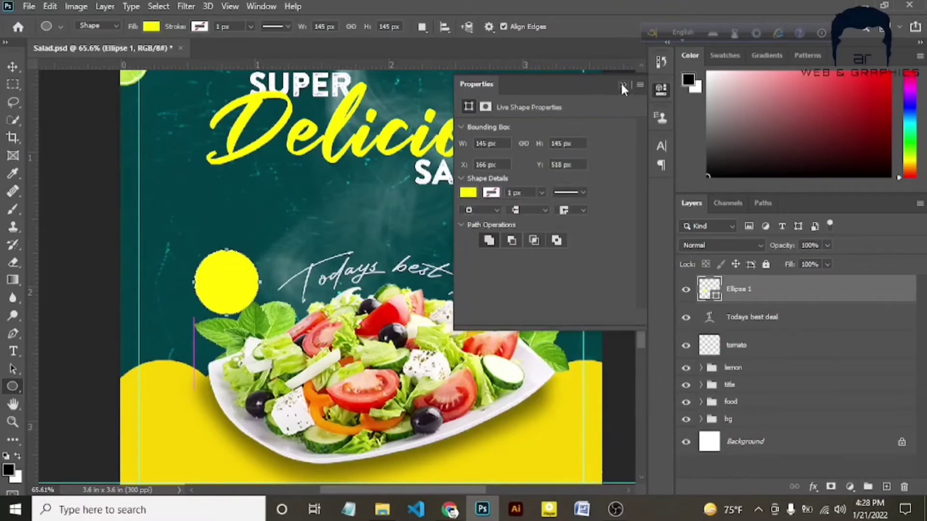
Duplicate the circle and scale the copy to about 83%, centred on the original.
key(v)
mouse_move(220, 293)
mouse_down()
mouse_move(199, 254)
mouse_move(212, 275)
mouse_up()
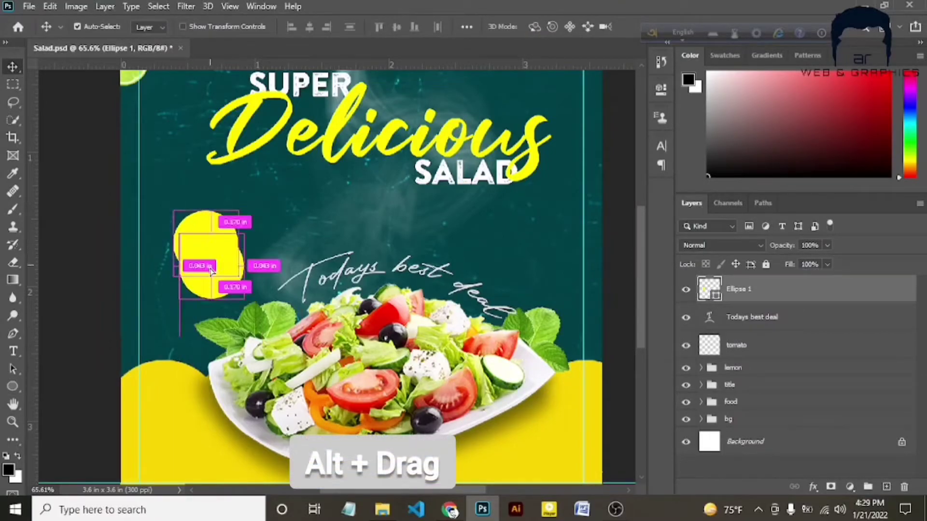
key(ctrl+t)
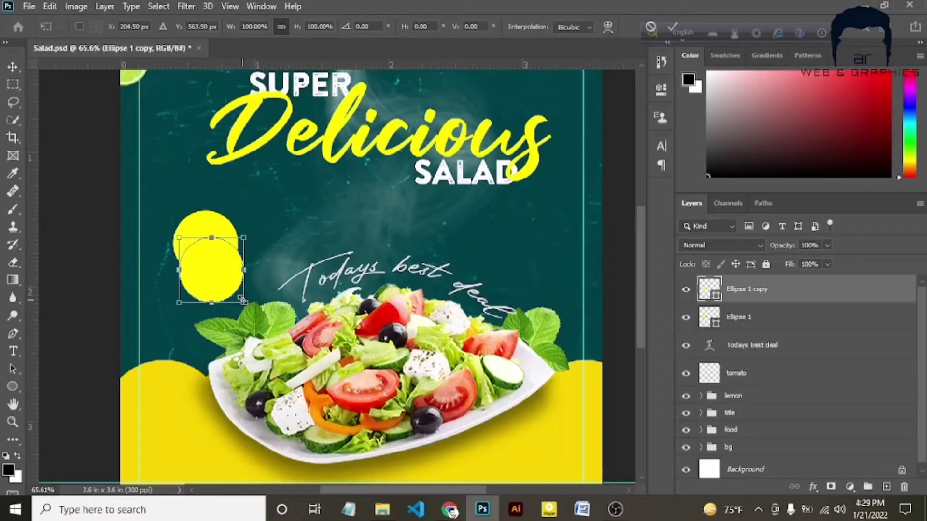
drag(243, 301, 205, 259)
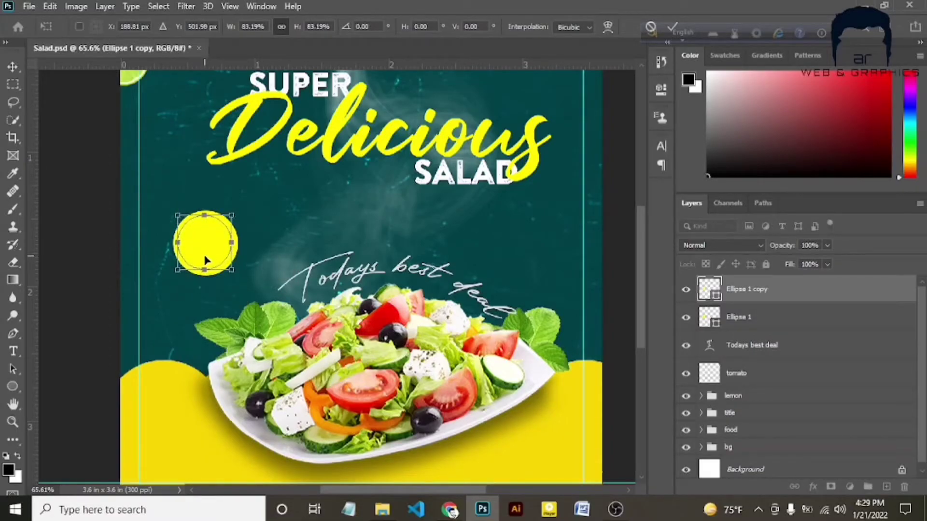
key(Return)
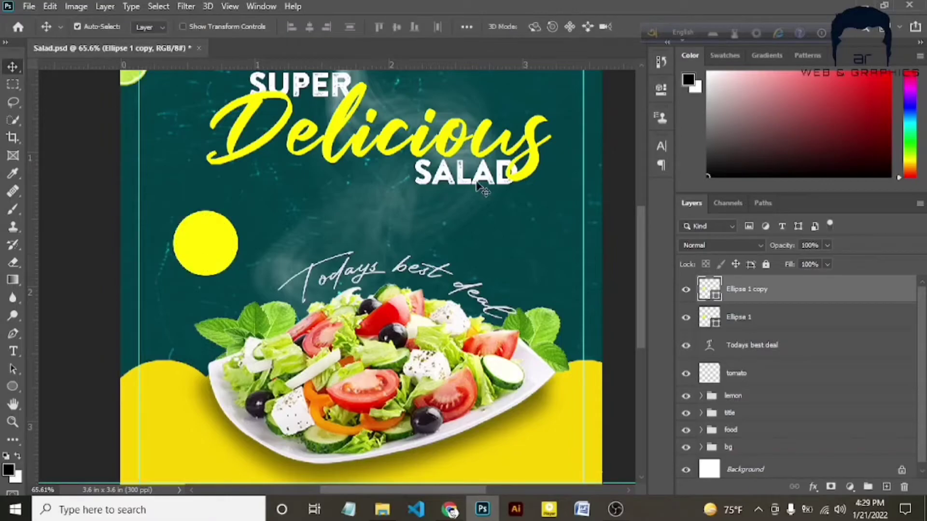
Give the circle copy no fill and a dashed dark teal outline.
click(661, 90)
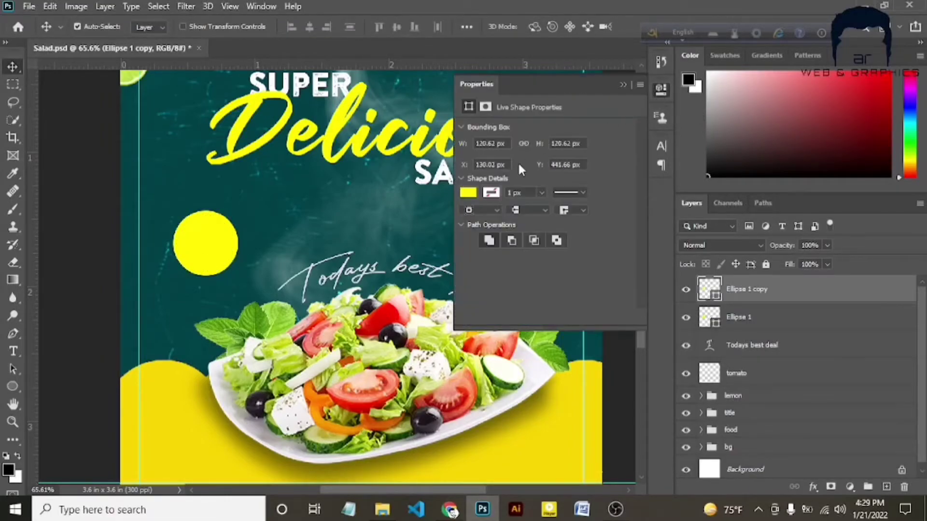
click(475, 193)
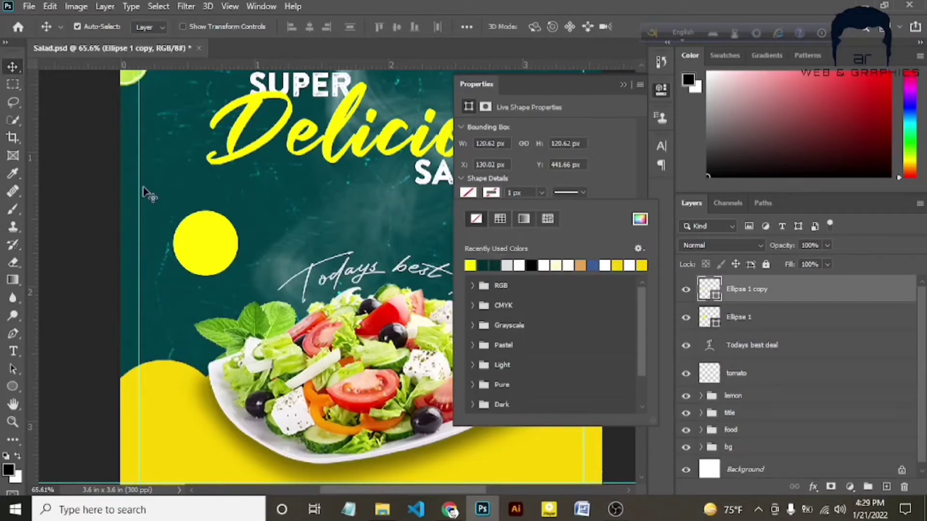
click(497, 265)
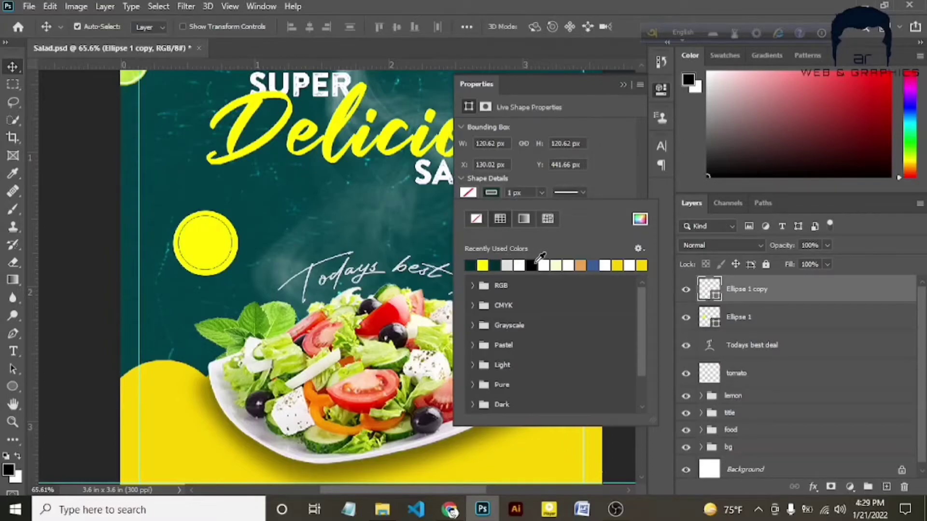
click(583, 193)
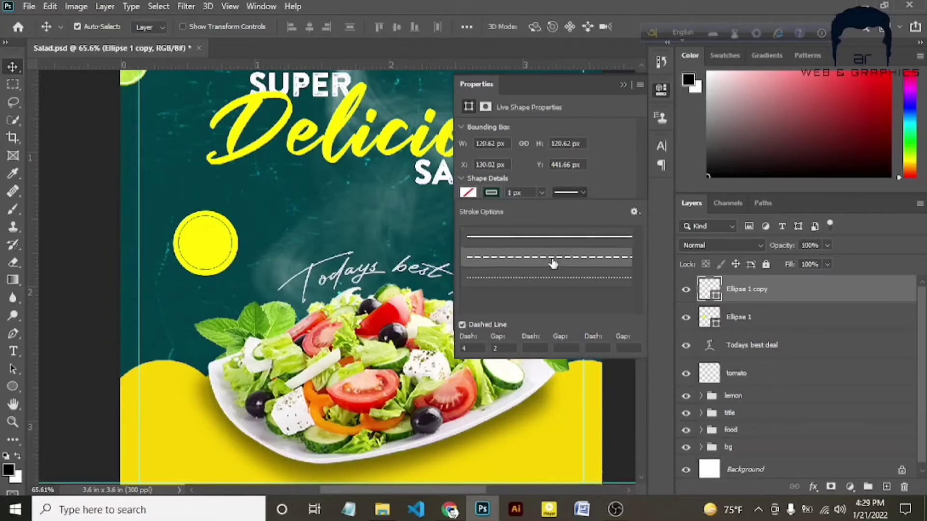
click(514, 192)
text(5)
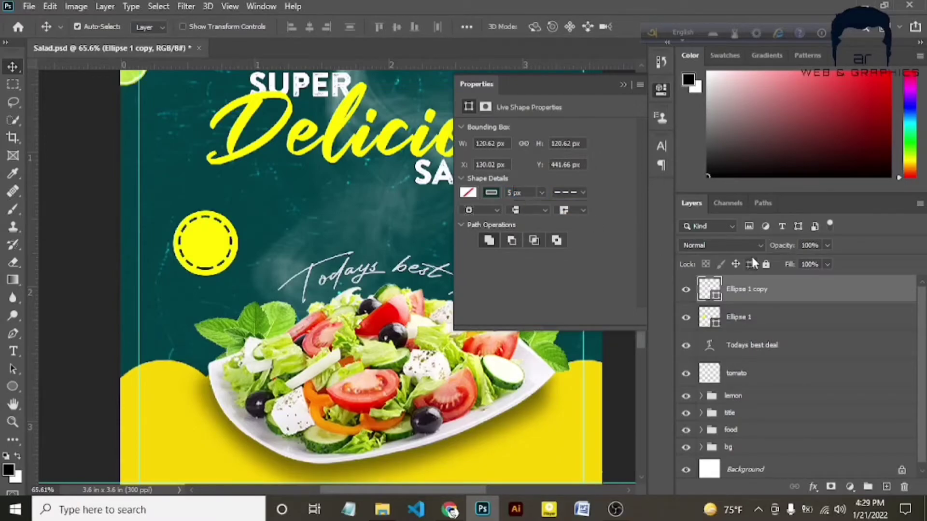
click(622, 84)
Exit an accidental text edit of the Delicious title.
click(13, 351)
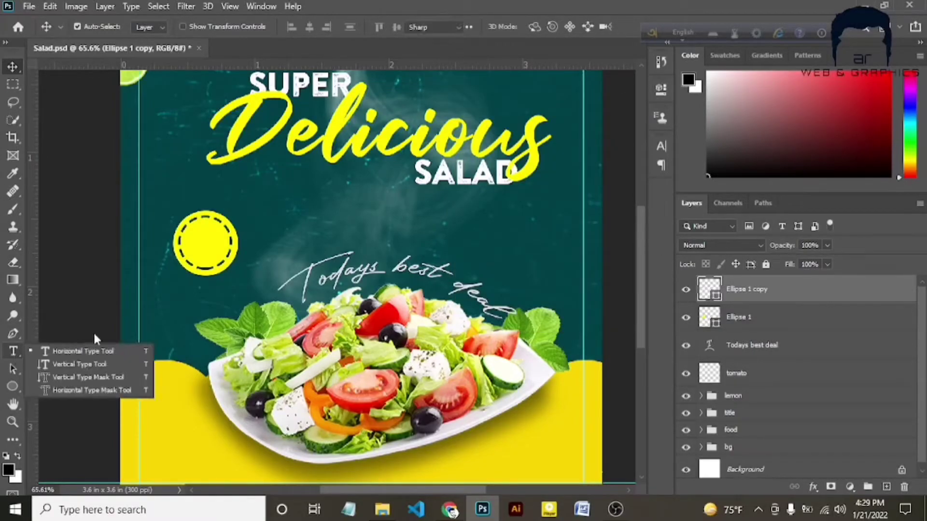
click(282, 212)
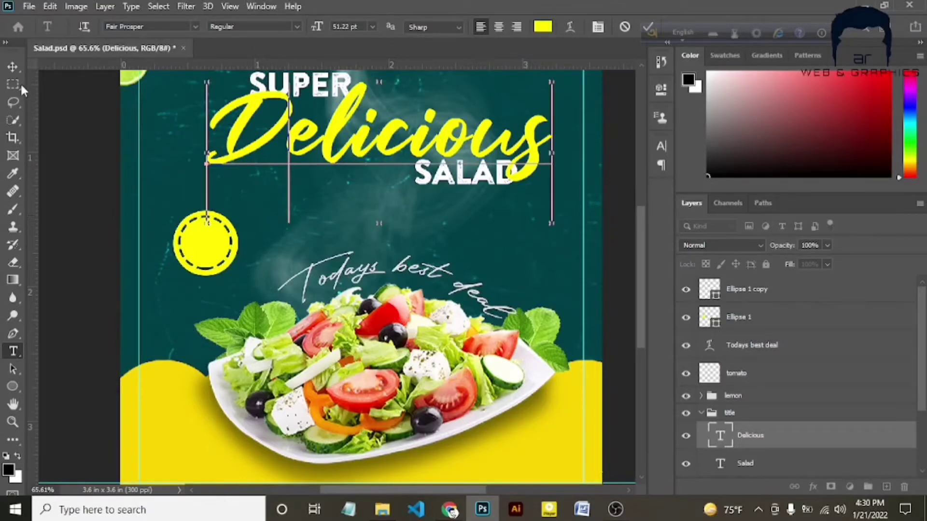
click(13, 67)
click(729, 413)
click(700, 412)
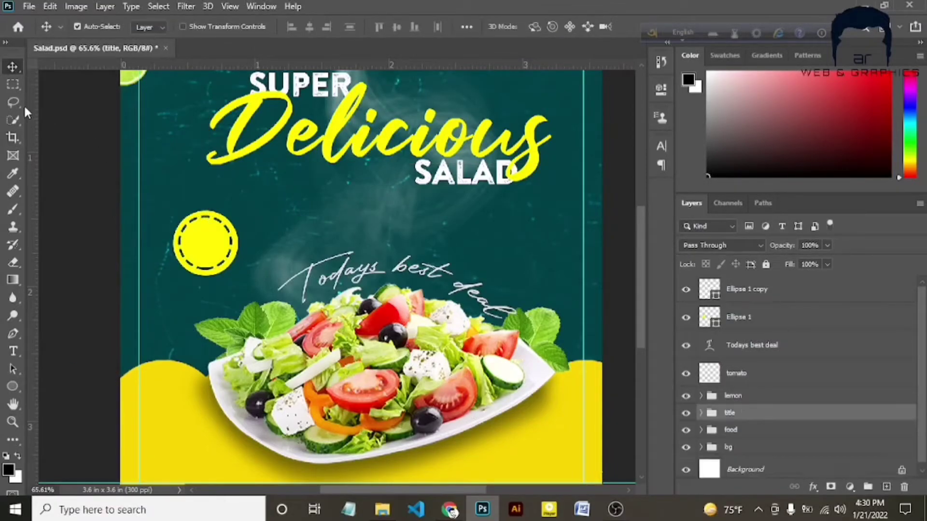
Type the '50% OFF' text left of the salad plate.
click(13, 352)
click(58, 349)
click(168, 314)
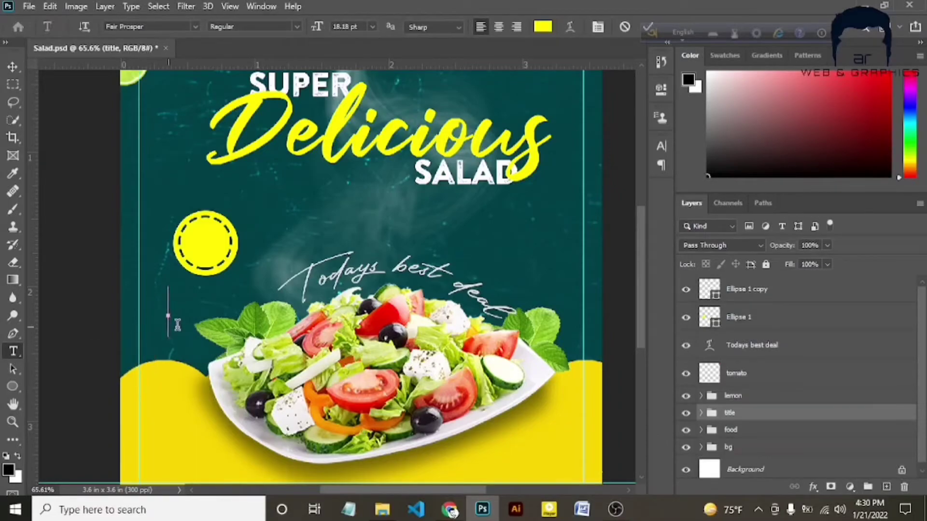
text(50)
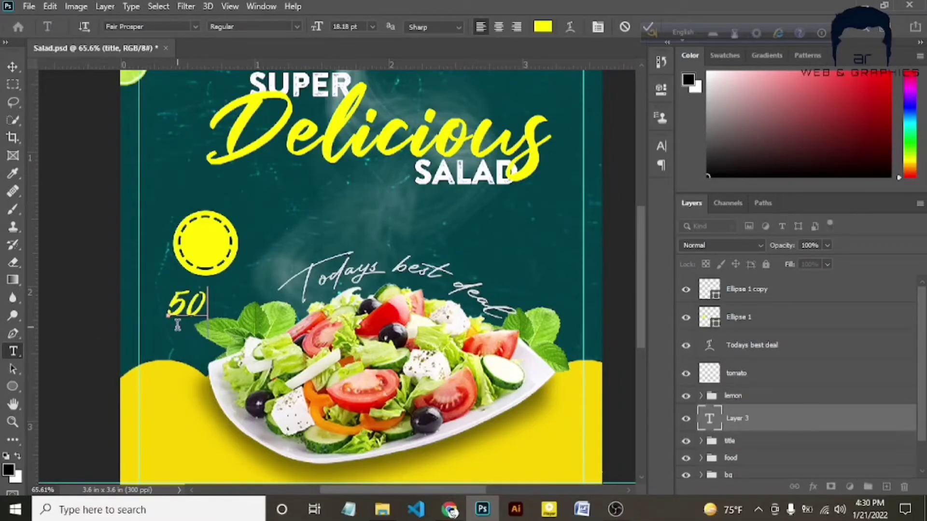
text(%)
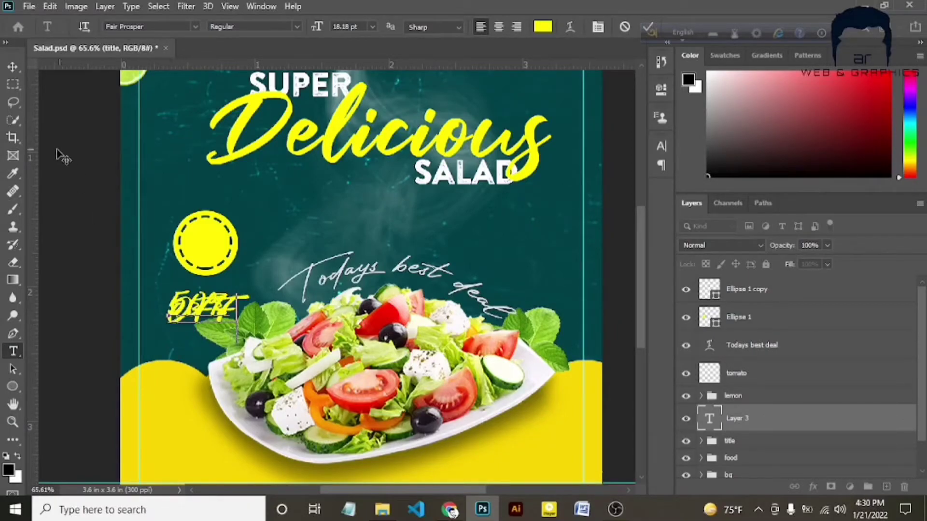
click(14, 67)
Set the 50% OFF font to Assa Fonts and tighten its leading to 16 pt.
click(661, 146)
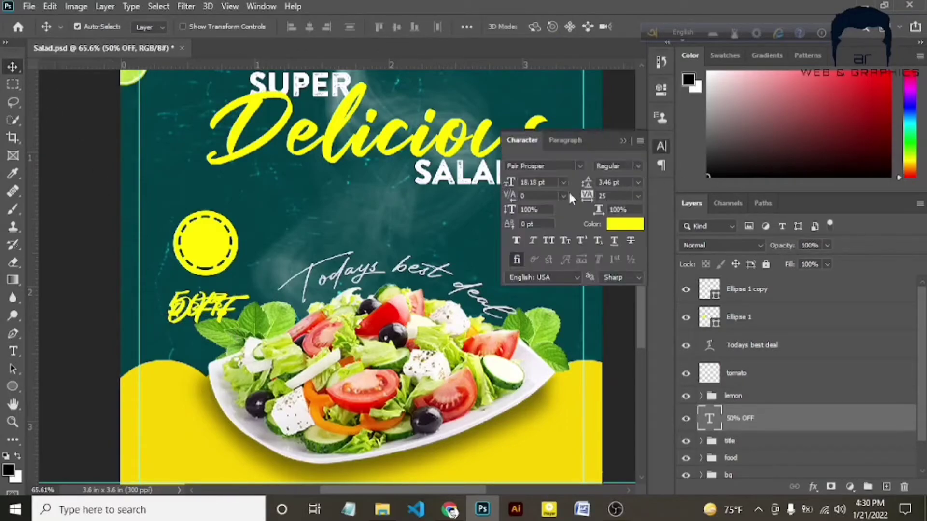
click(580, 166)
click(586, 223)
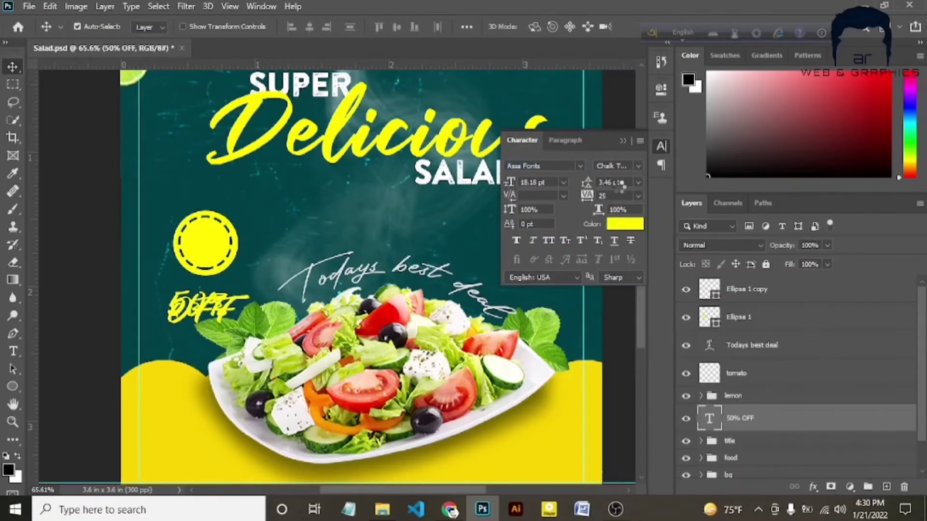
click(638, 195)
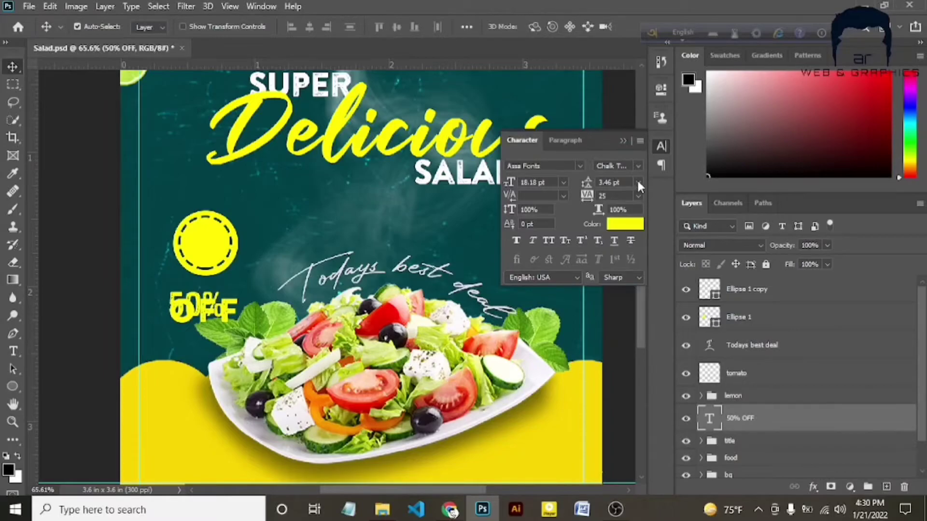
click(637, 182)
click(624, 337)
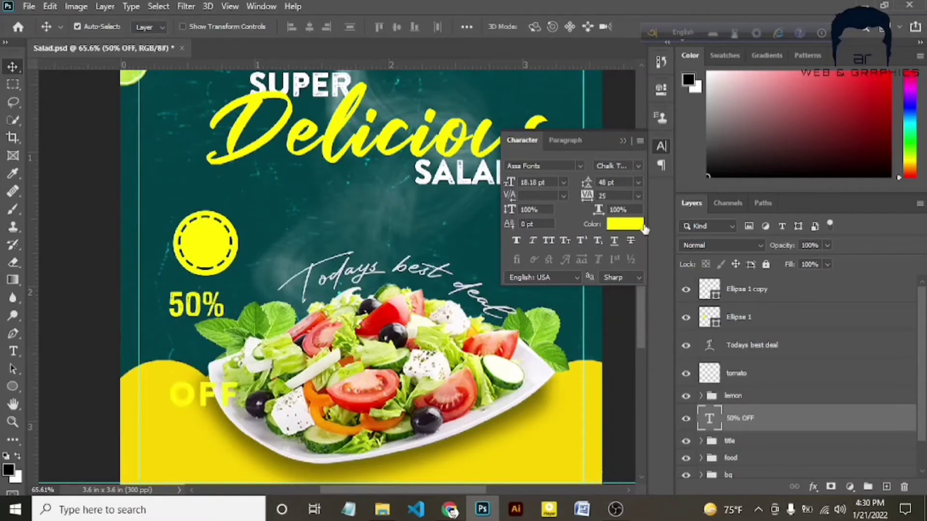
click(637, 182)
click(620, 305)
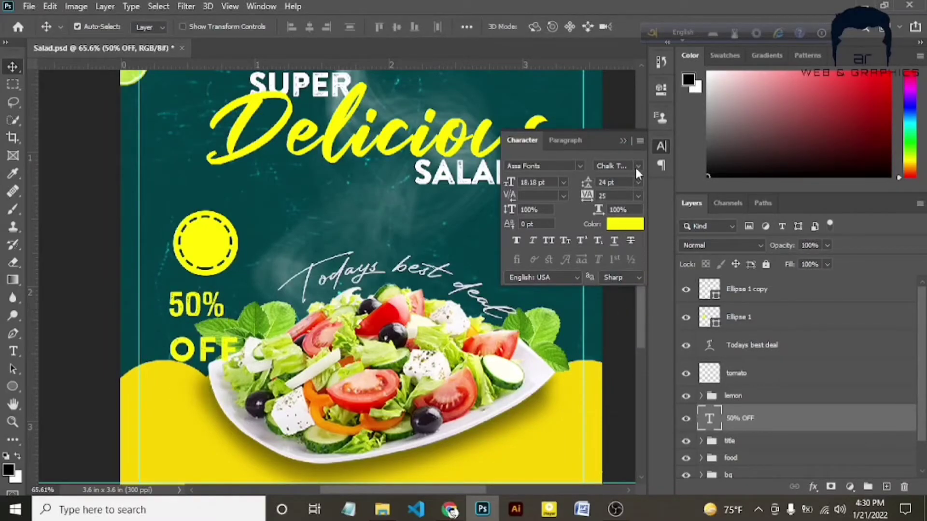
click(637, 182)
click(619, 293)
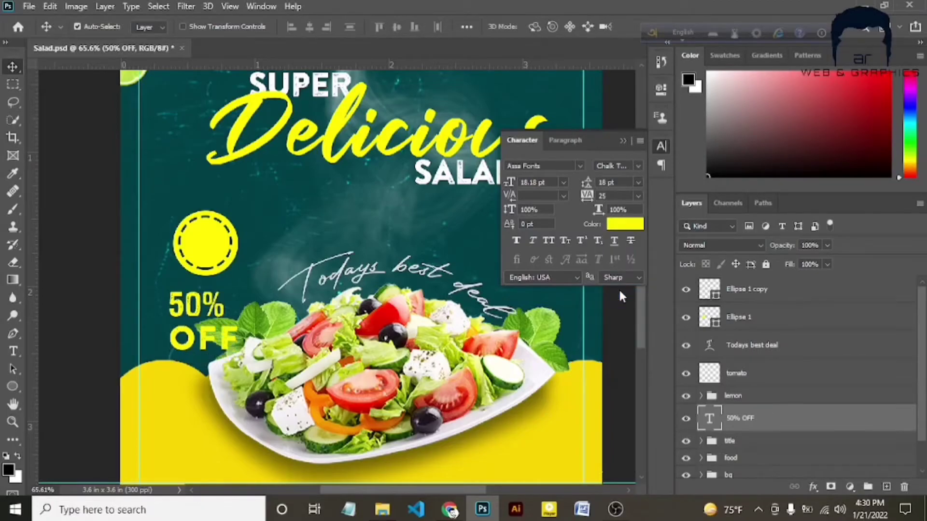
click(637, 183)
click(623, 284)
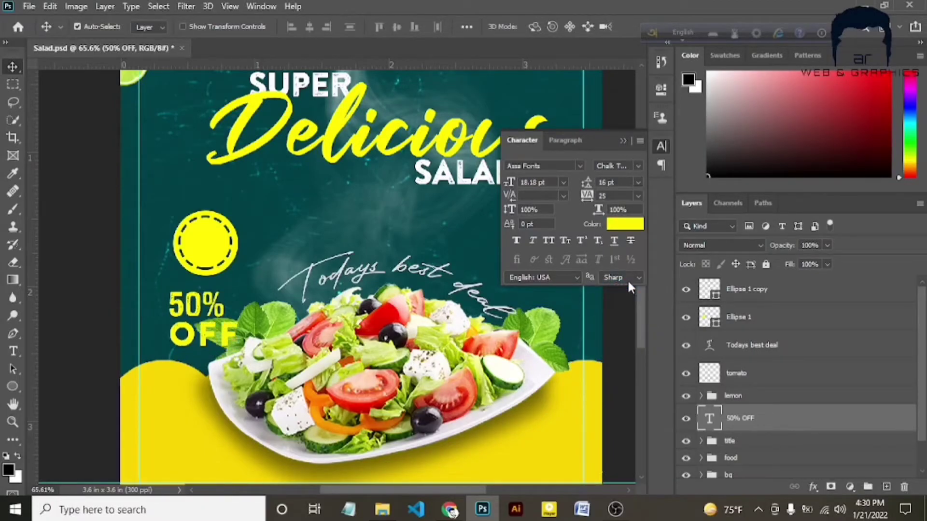
Scale the 50% OFF text down to roughly half size.
key(ctrl+g)
key(ctrl+t)
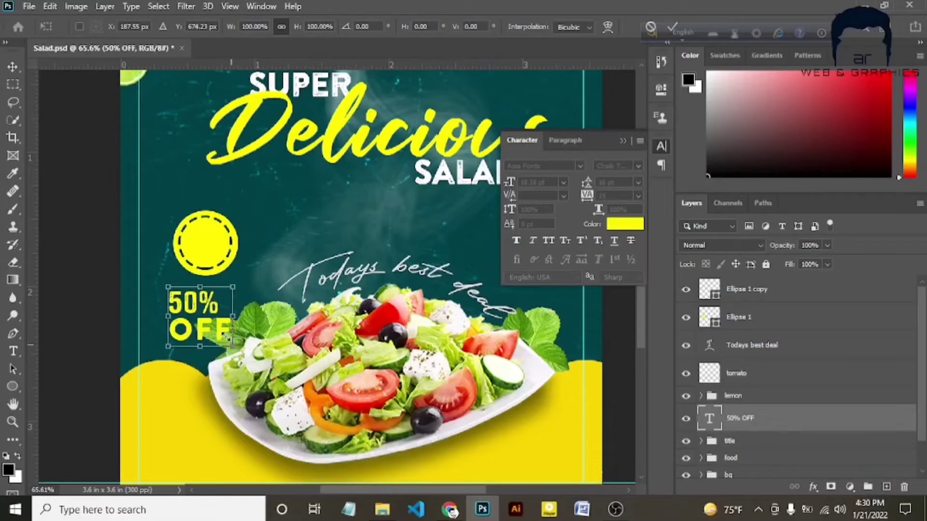
drag(242, 346, 212, 322)
key(Return)
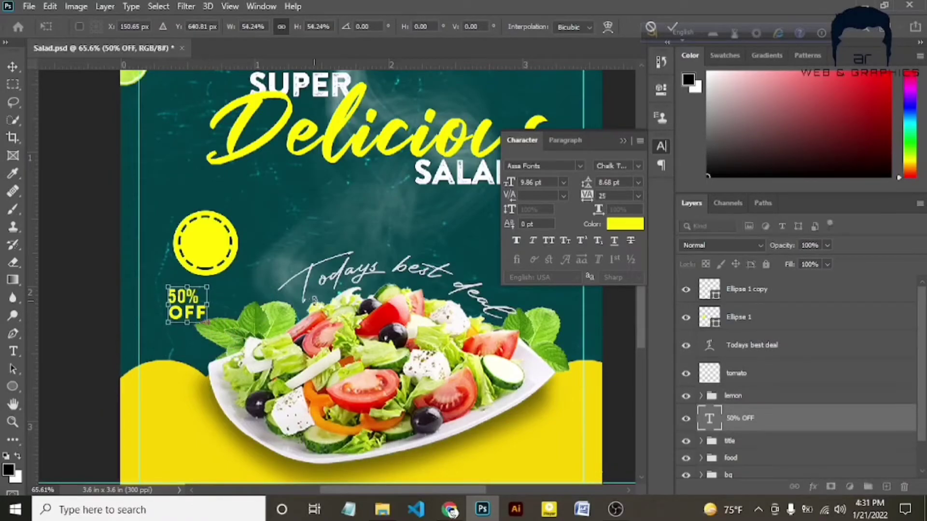
Colour the 50% OFF text with teal sampled from the background.
click(626, 225)
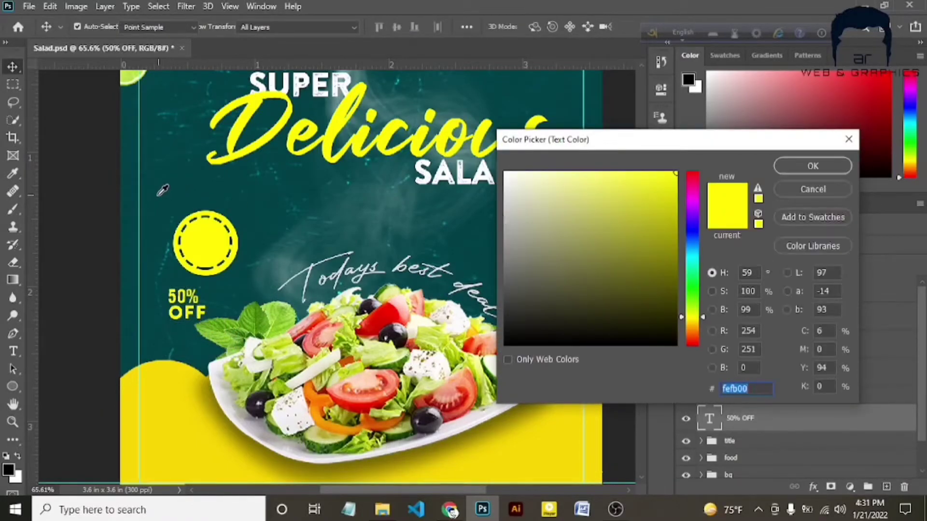
click(156, 195)
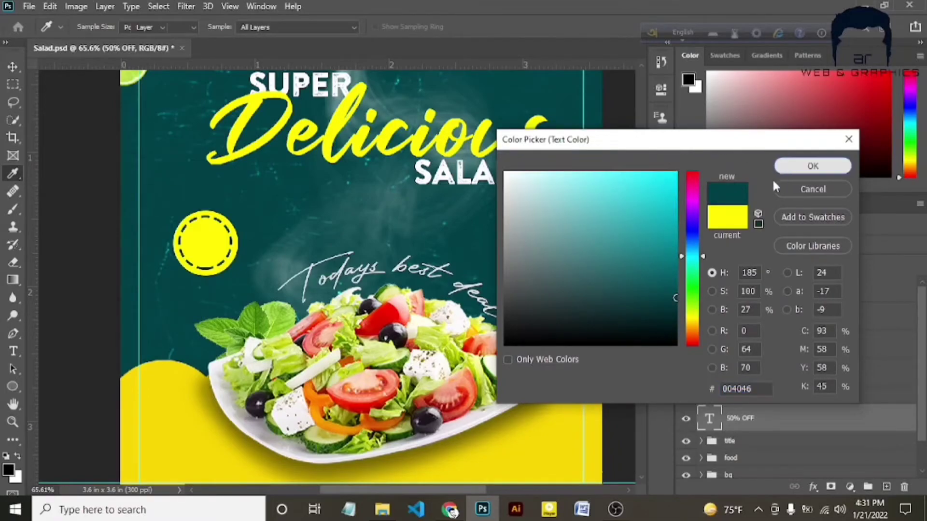
click(813, 165)
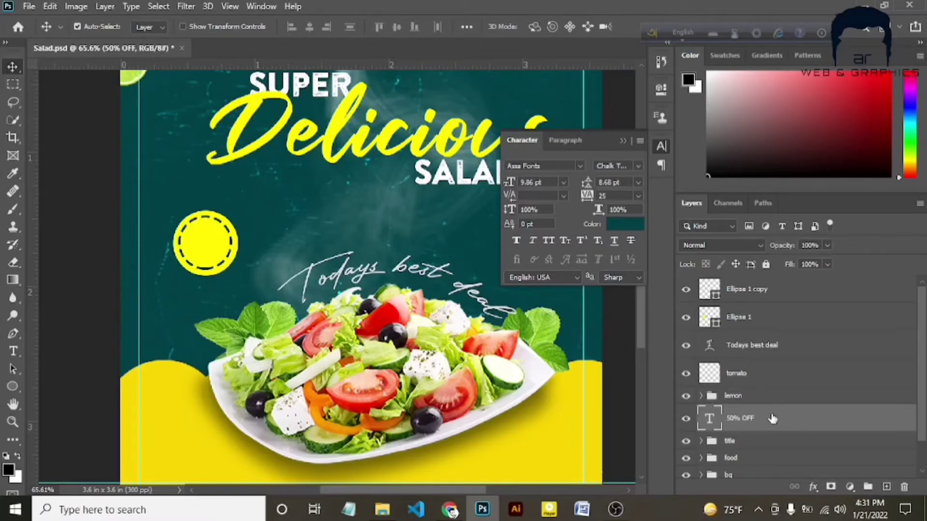
Move the text above the circles and centre-align it inside the yellow circle.
drag(772, 418, 772, 285)
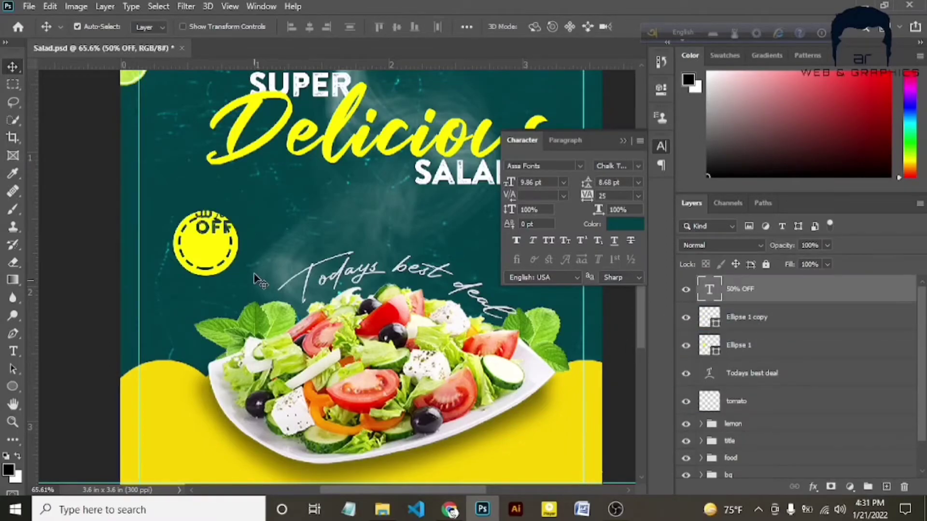
drag(204, 235, 198, 259)
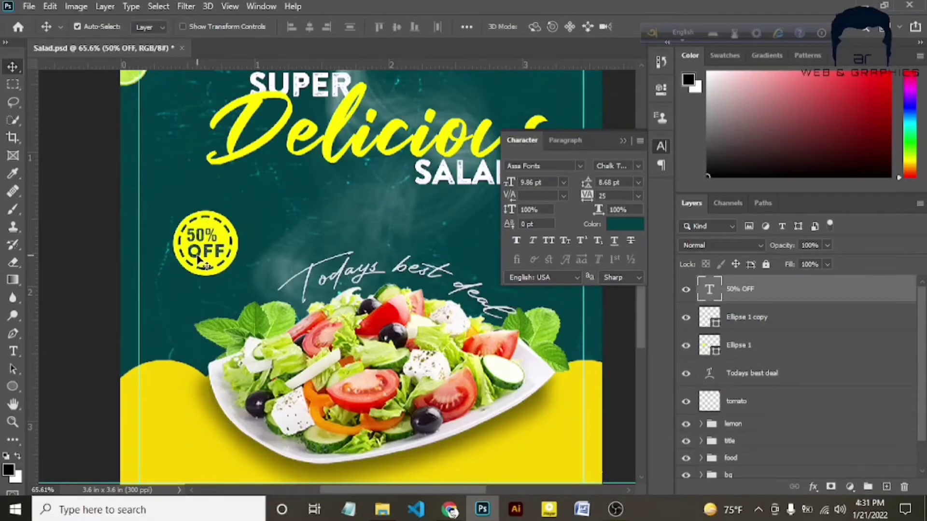
click(562, 141)
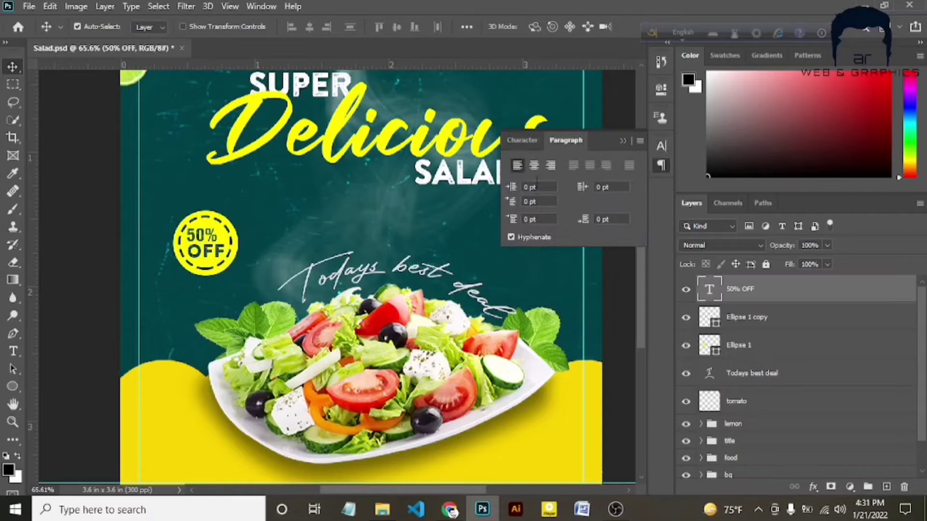
click(533, 166)
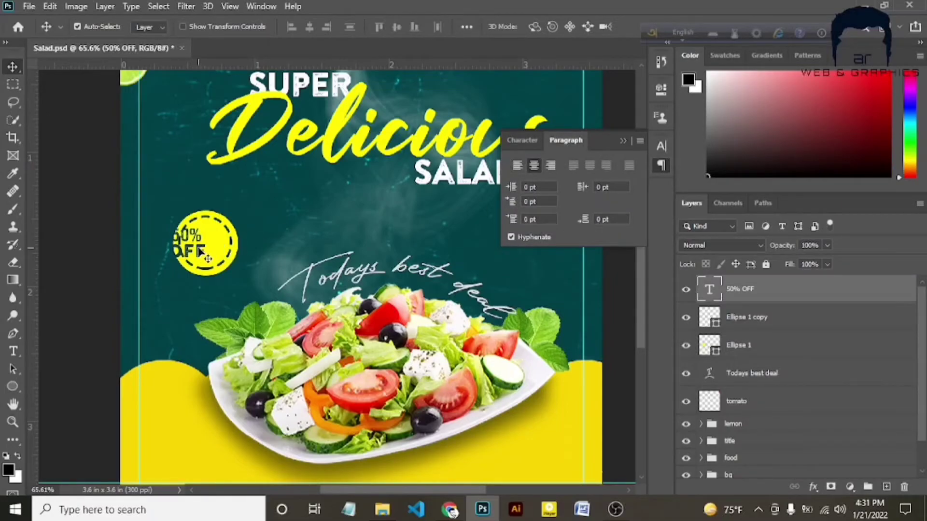
drag(199, 251, 217, 252)
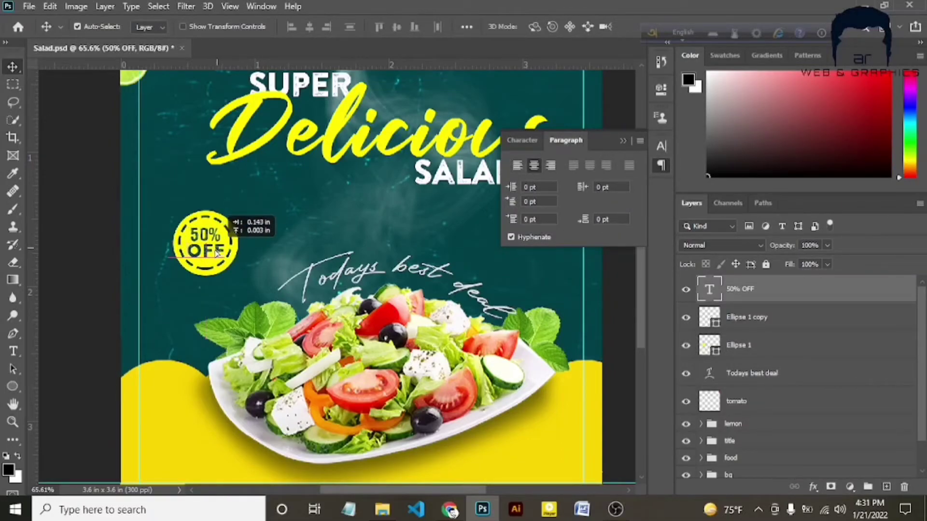
Reduce the word OFF in the badge to 6.86 pt.
scroll(191, 287, up, 2)
scroll(190, 288, up, 2)
scroll(190, 287, up, 2)
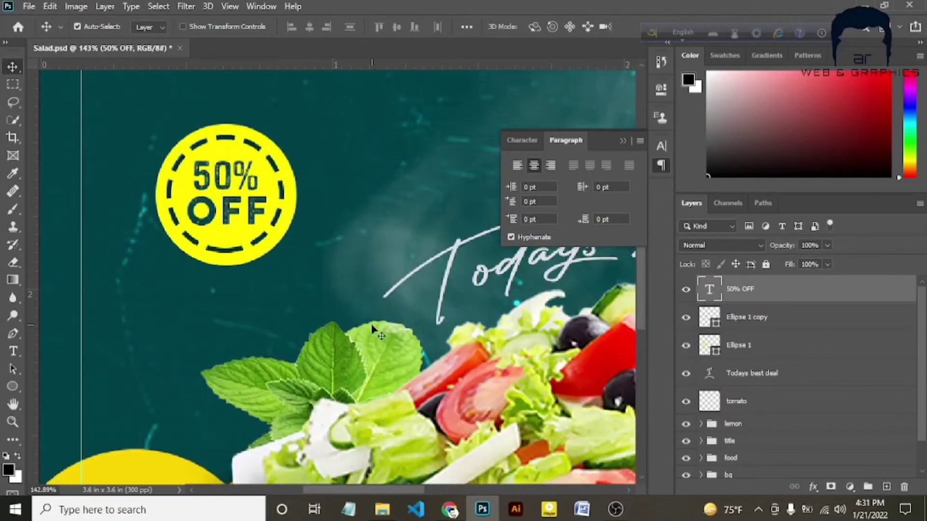
click(13, 352)
click(622, 141)
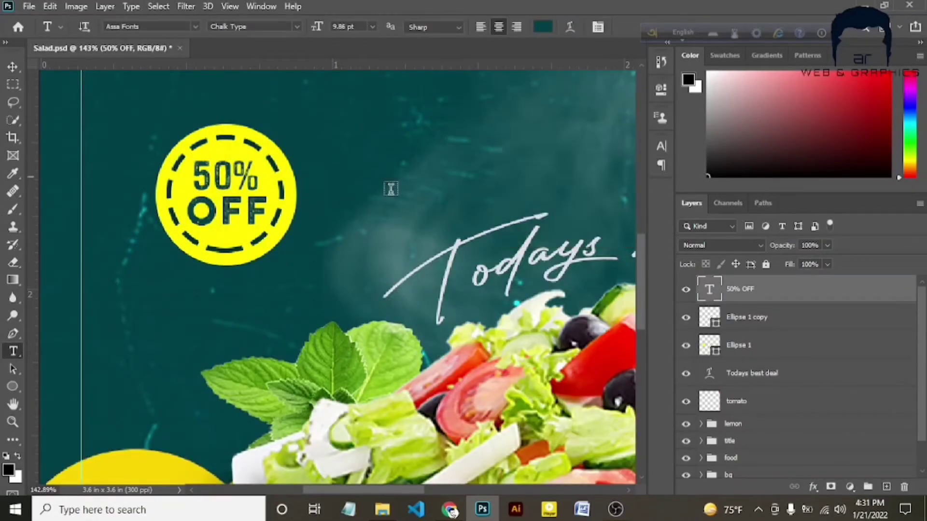
drag(269, 211, 184, 213)
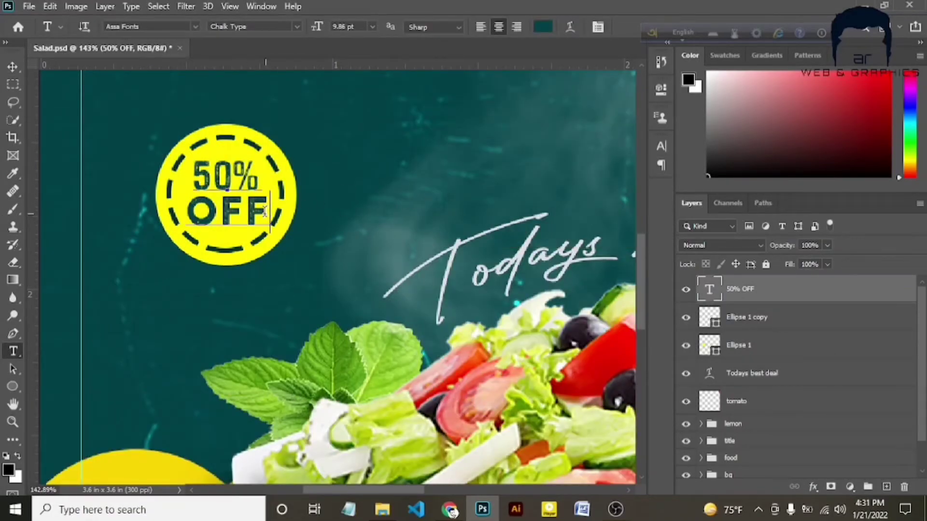
click(655, 149)
click(531, 183)
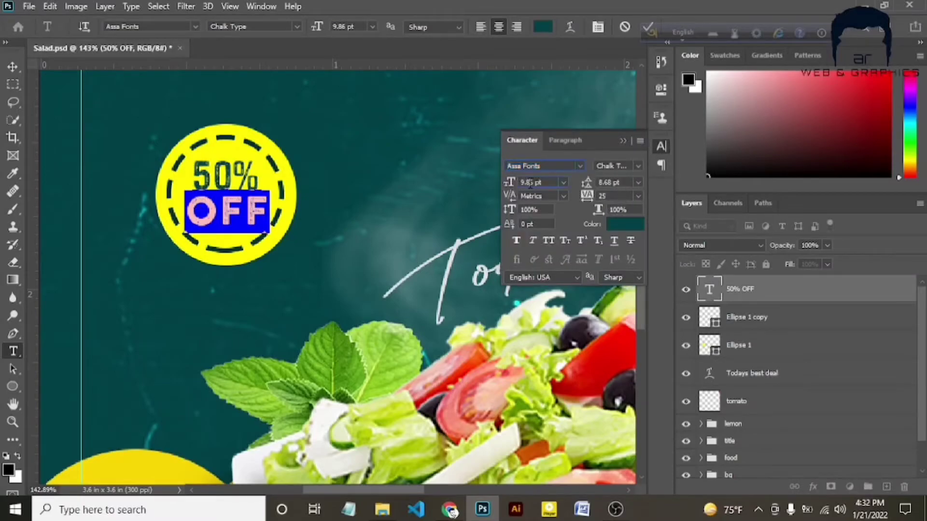
key(Down)
key(Down)
key(Down)
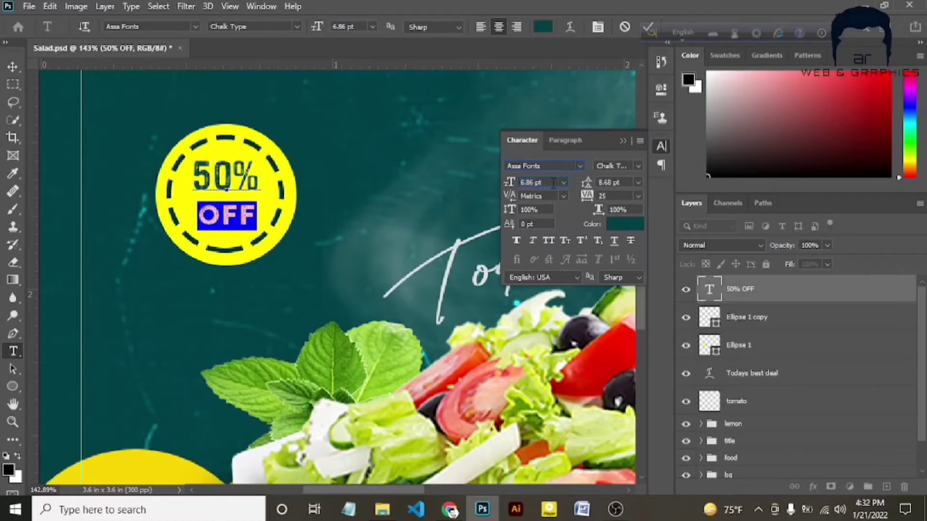
click(854, 288)
key(Escape)
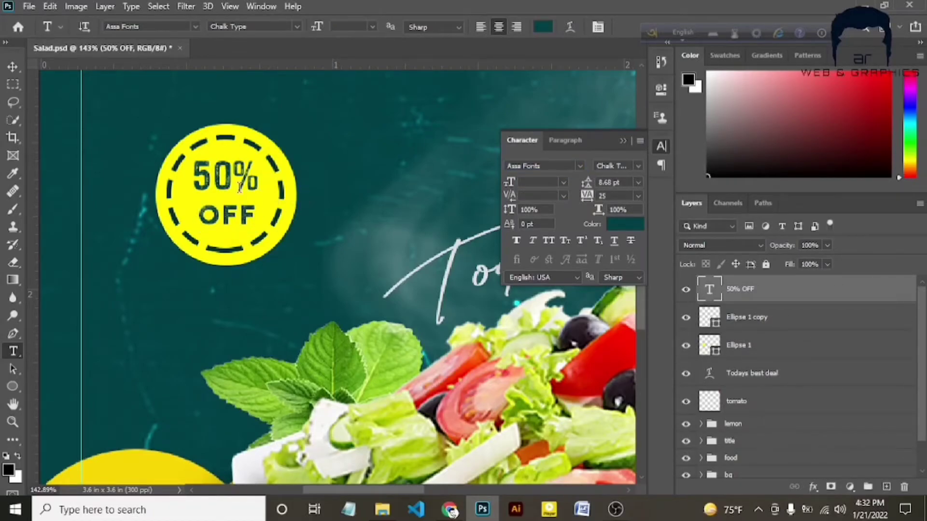
Set the badge text's leading to 8 pt.
click(13, 66)
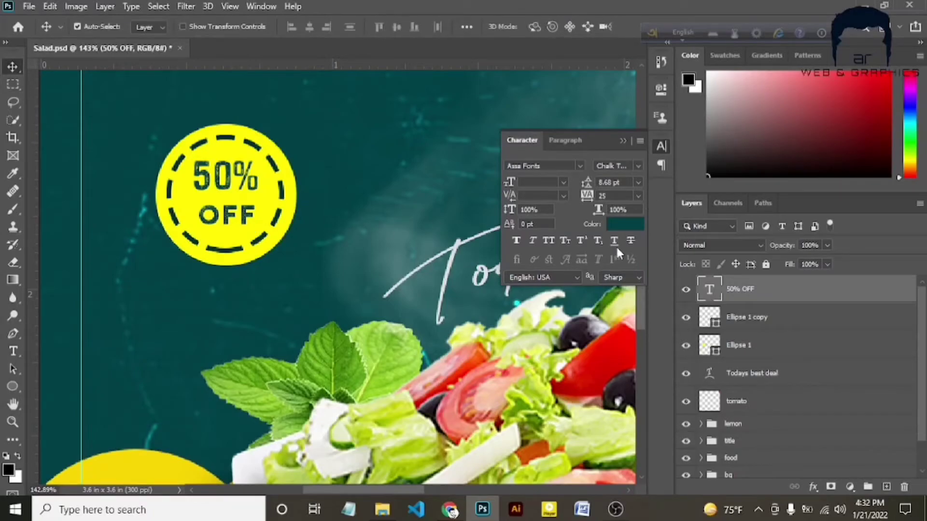
click(638, 182)
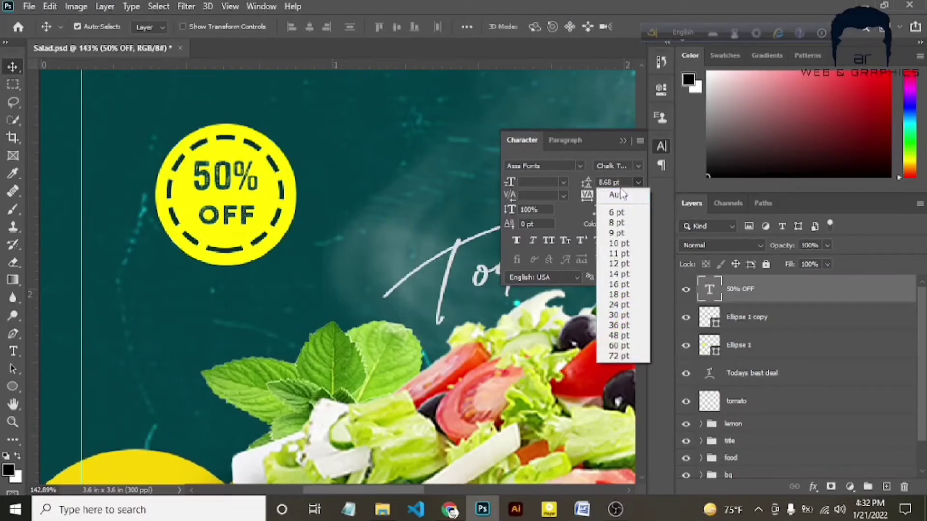
click(617, 222)
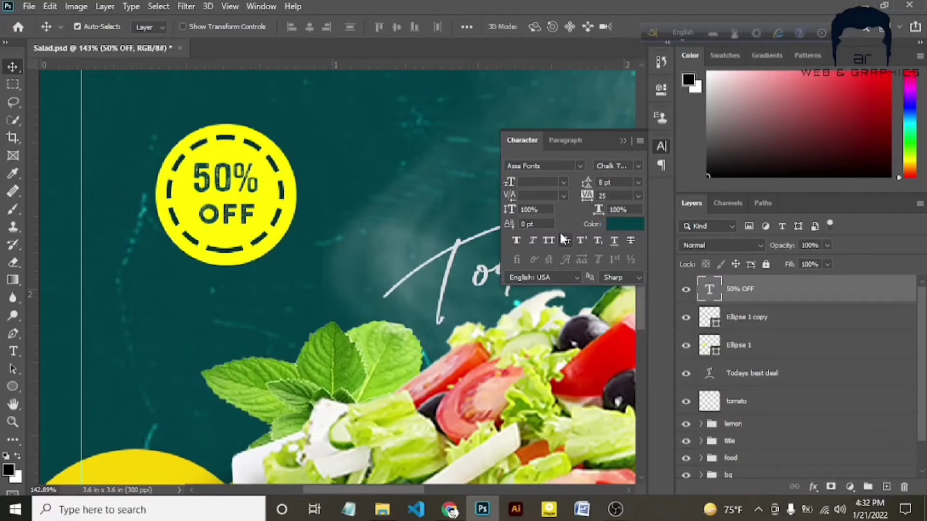
click(577, 140)
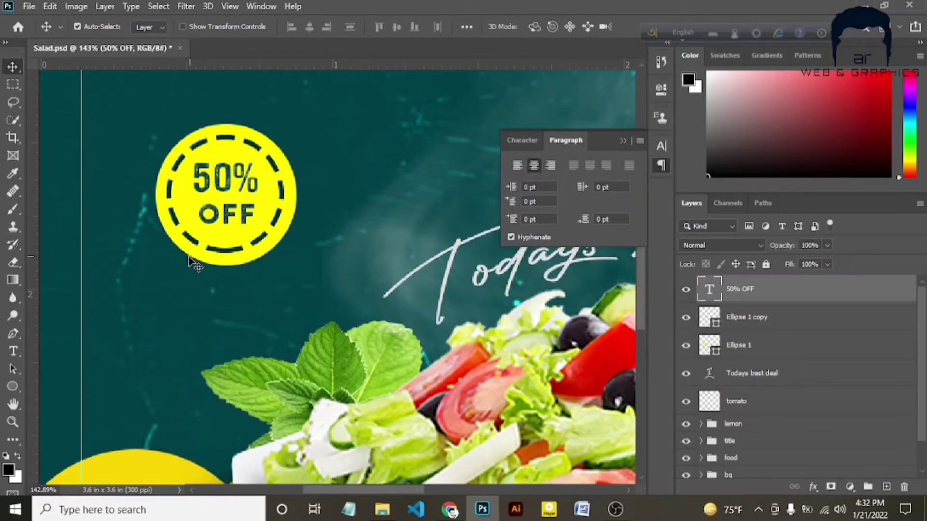
Select Ellipse 1 and its copy and align their horizontal centres.
scroll(190, 265, down, 2)
scroll(190, 265, down, 3)
scroll(190, 263, down, 1)
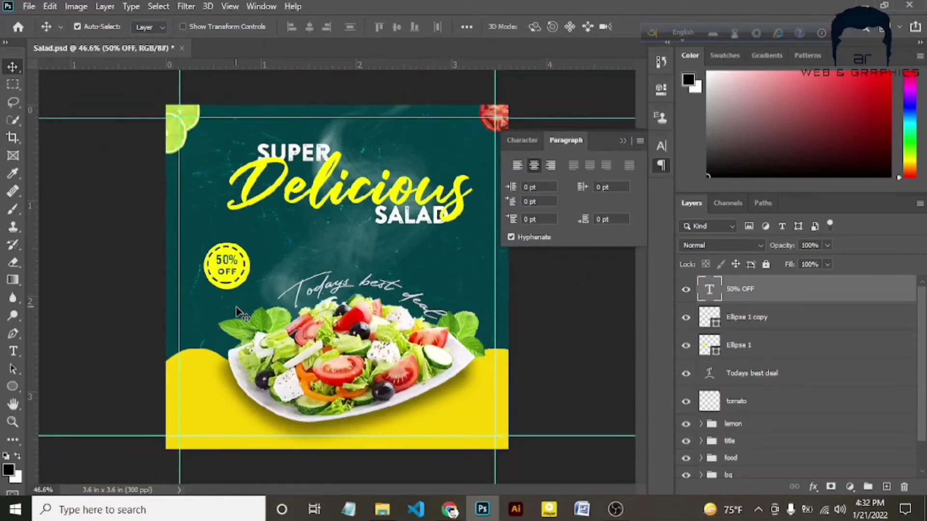
scroll(236, 308, up, 1)
scroll(236, 309, up, 1)
scroll(192, 320, up, 2)
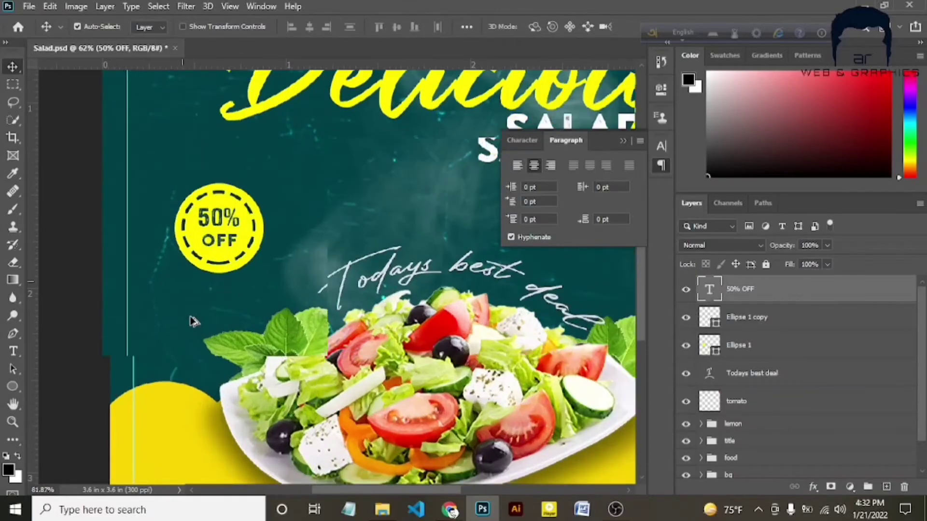
scroll(203, 322, up, 1)
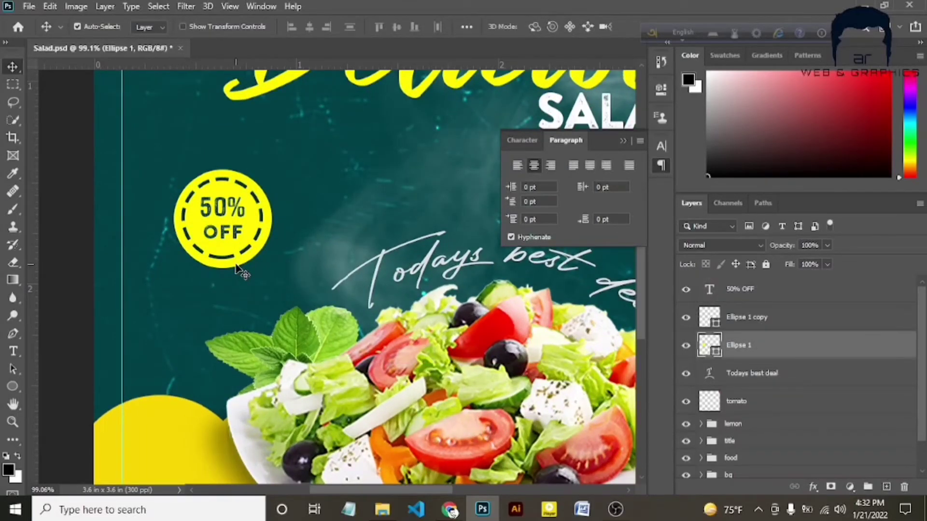
shift+click(222, 259)
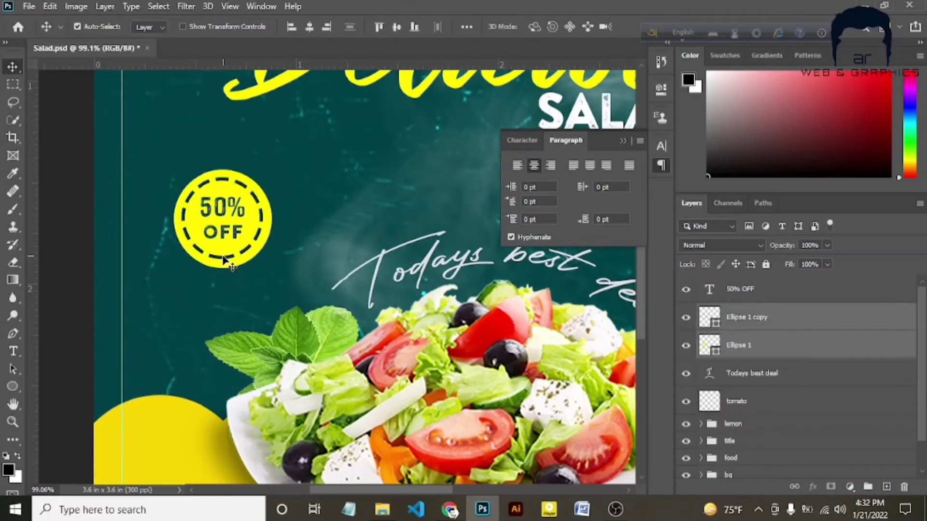
click(305, 28)
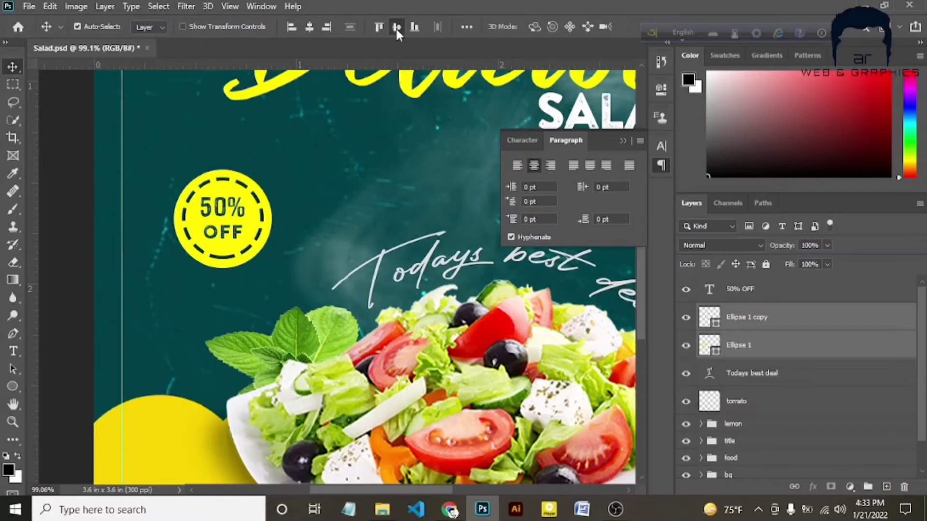
Align the circles' vertical centres, then group them with 50% OFF as 'price tag'.
click(396, 27)
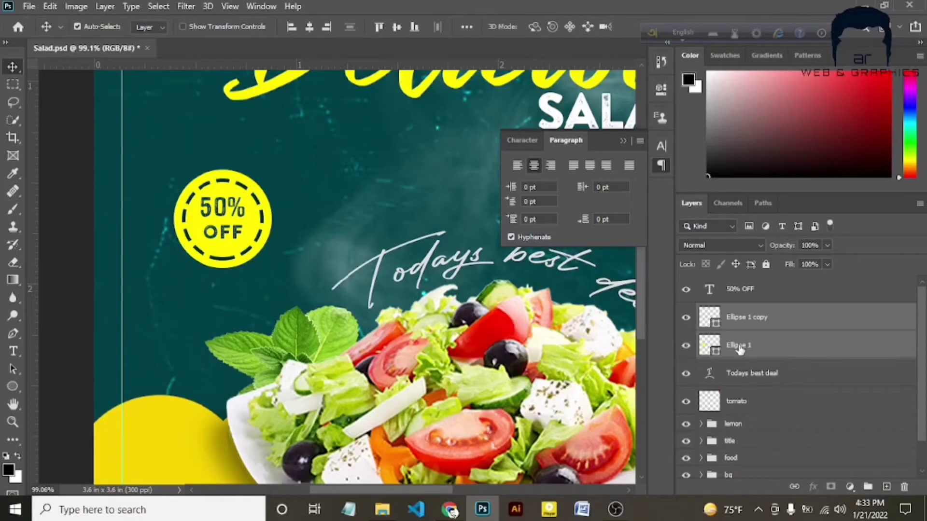
shift+click(748, 293)
key(ctrl+g)
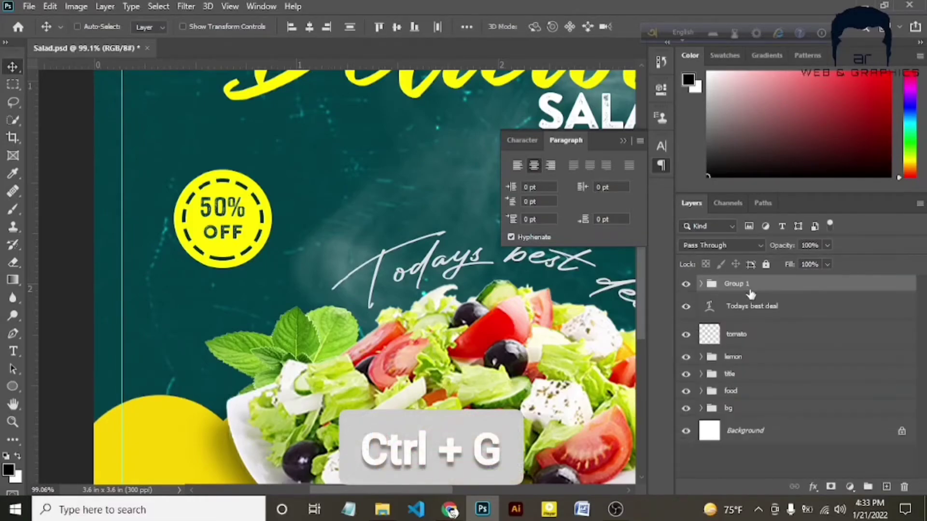
double_click(737, 284)
text(price tag)
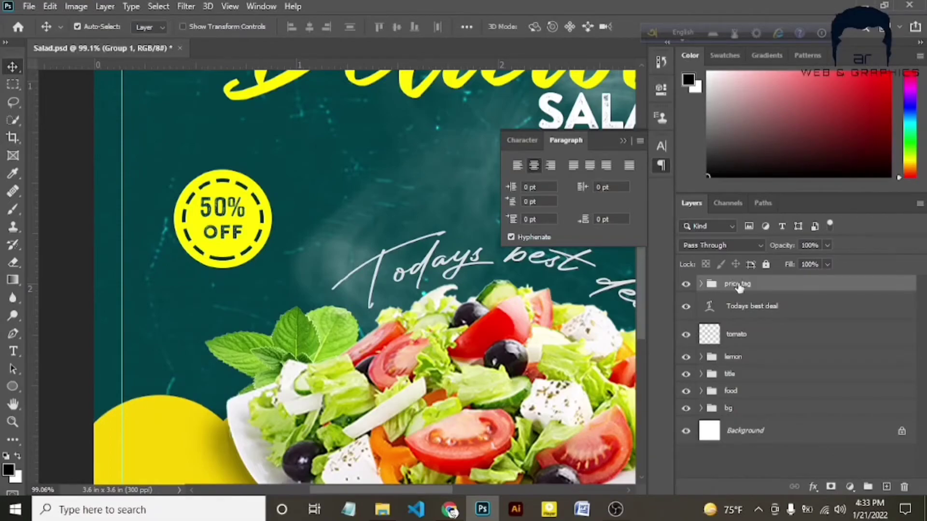
scroll(83, 301, up, 1)
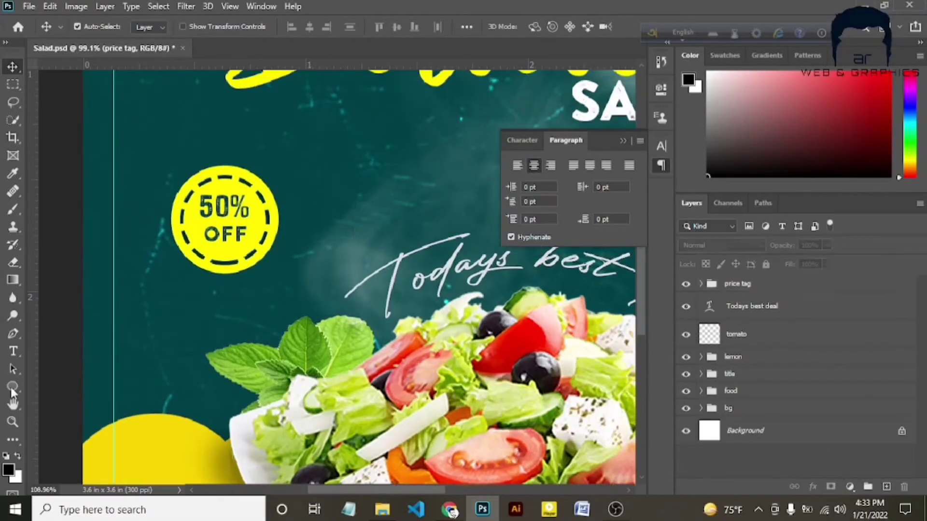
Draw a small unfilled circle below the badge with a 4 px yellow outline.
right_click(13, 387)
click(622, 141)
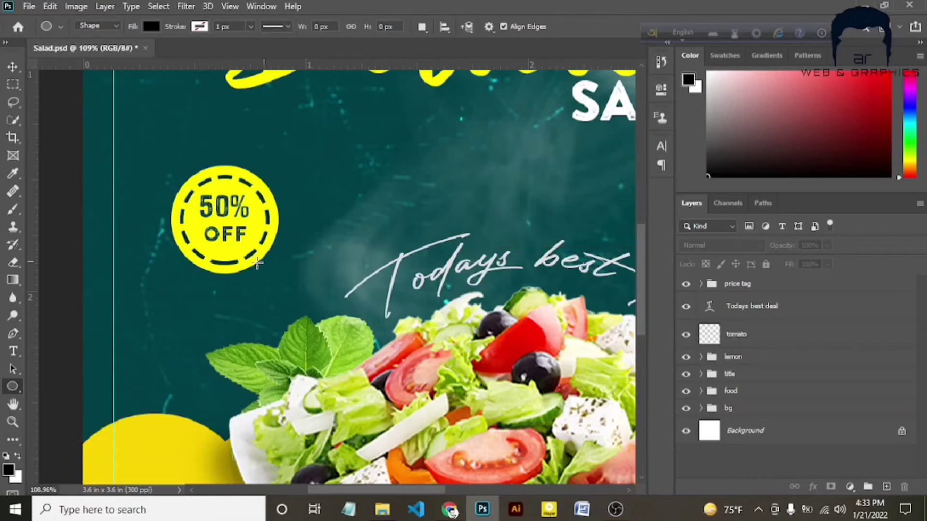
drag(249, 278, 267, 295)
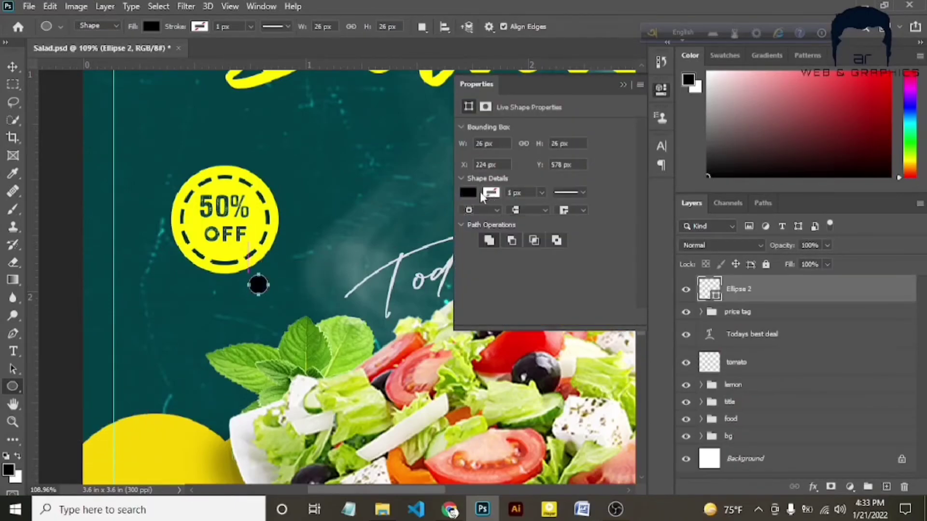
click(467, 193)
click(495, 194)
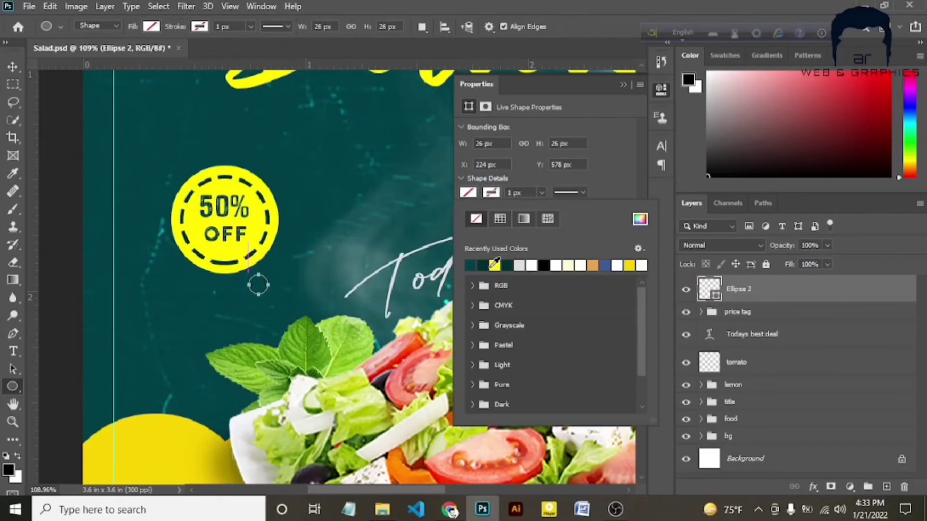
click(495, 265)
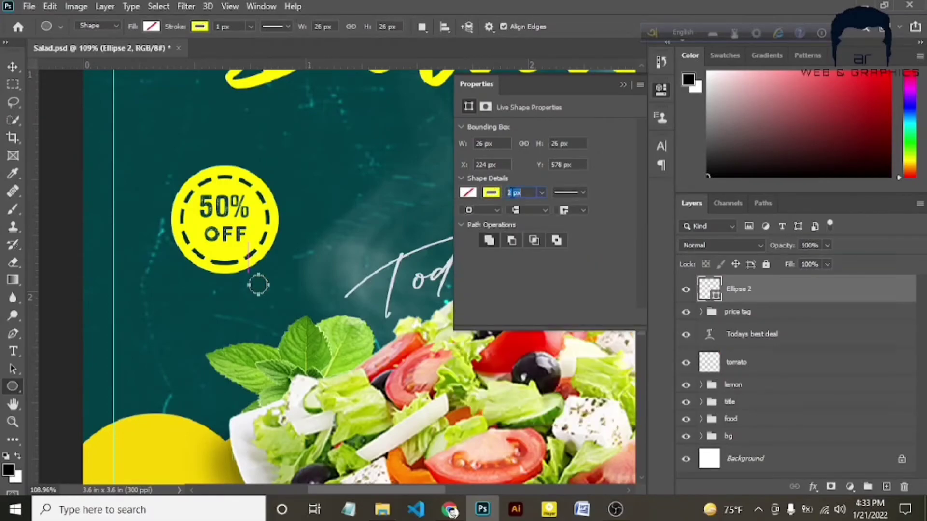
key(Up)
click(621, 85)
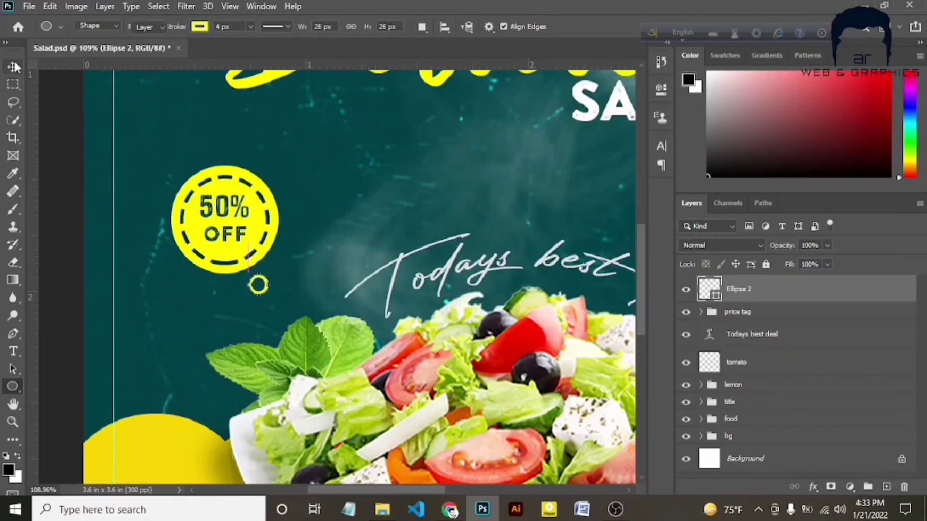
Make two copies of the small ring trailing diagonally toward the salad.
key(v)
scroll(265, 309, up, 1)
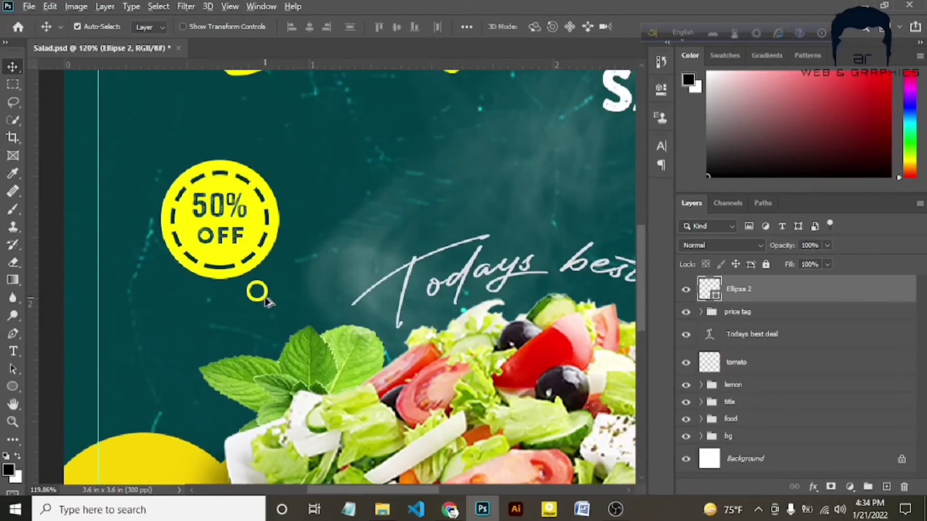
drag(265, 291, 280, 324)
mouse_move(280, 325)
mouse_down()
mouse_move(297, 349)
mouse_move(271, 306)
mouse_move(255, 301)
mouse_up()
click(269, 328)
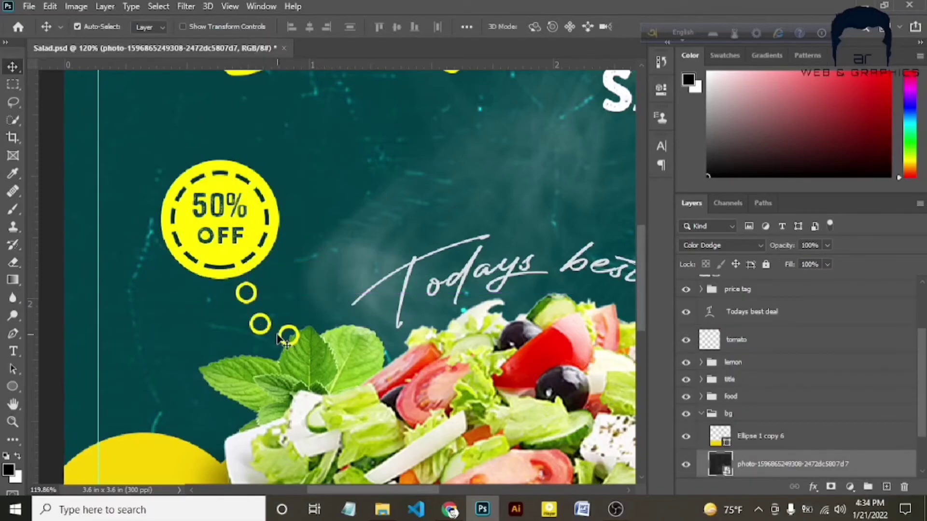
key(ctrl+t)
alt+scroll(264, 344, down, 1)
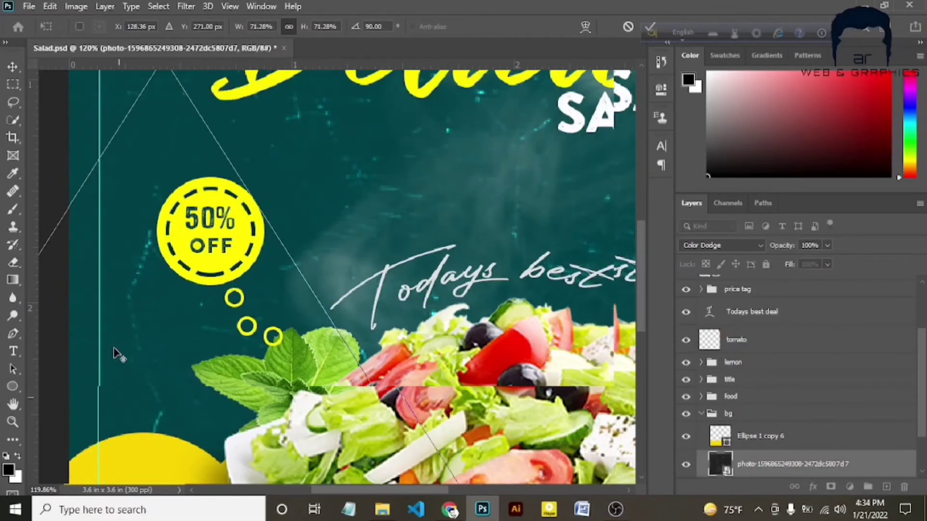
scroll(117, 352, down, 1)
scroll(58, 207, down, 1)
alt+scroll(82, 289, down, 2)
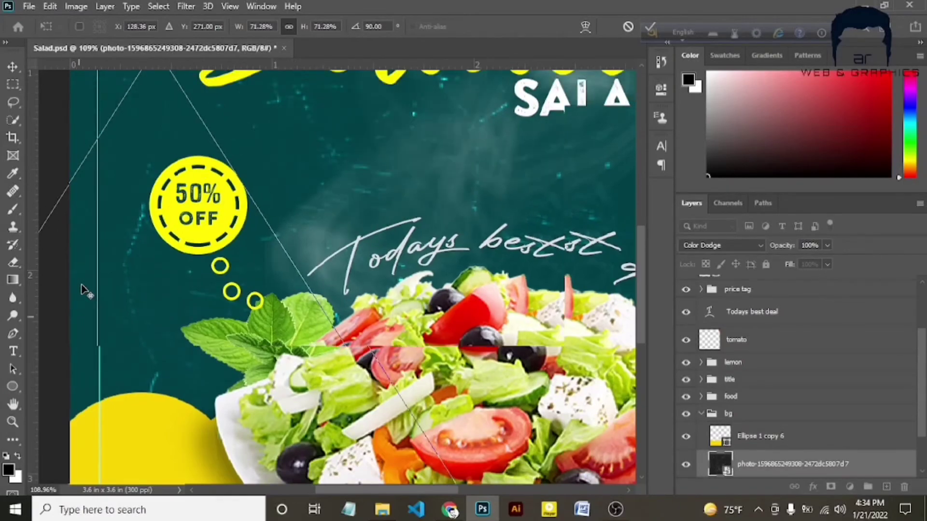
alt+scroll(82, 289, down, 1)
alt+scroll(82, 290, down, 1)
alt+scroll(85, 294, down, 1)
alt+scroll(83, 292, down, 3)
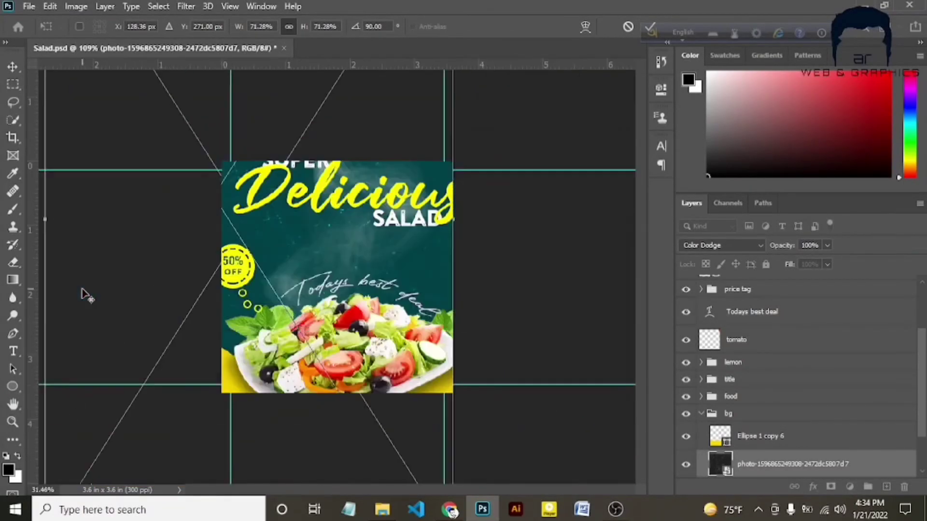
click(19, 66)
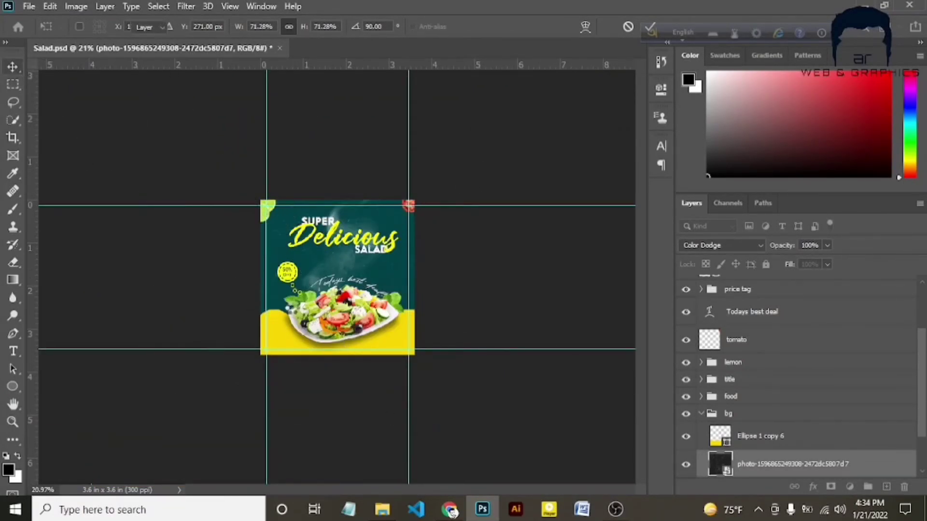
alt+scroll(292, 314, up, 2)
alt+scroll(293, 316, up, 1)
alt+scroll(293, 316, up, 1)
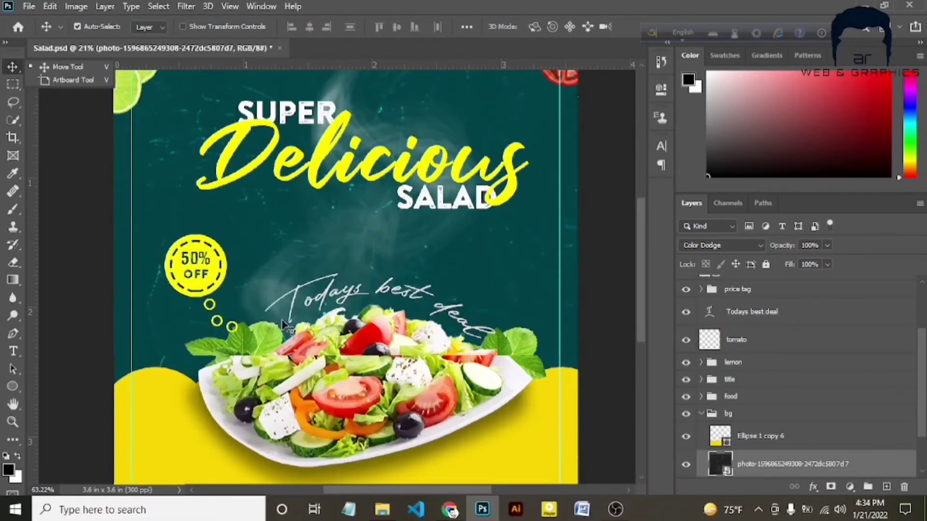
alt+scroll(270, 333, up, 1)
Shrink the middle trailing ring to about 70% of its size.
click(204, 357)
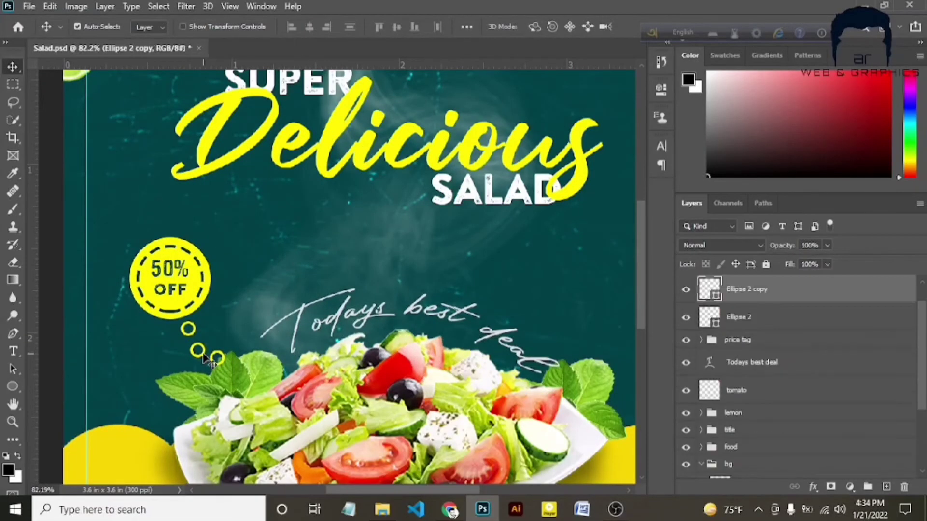
key(ctrl+t)
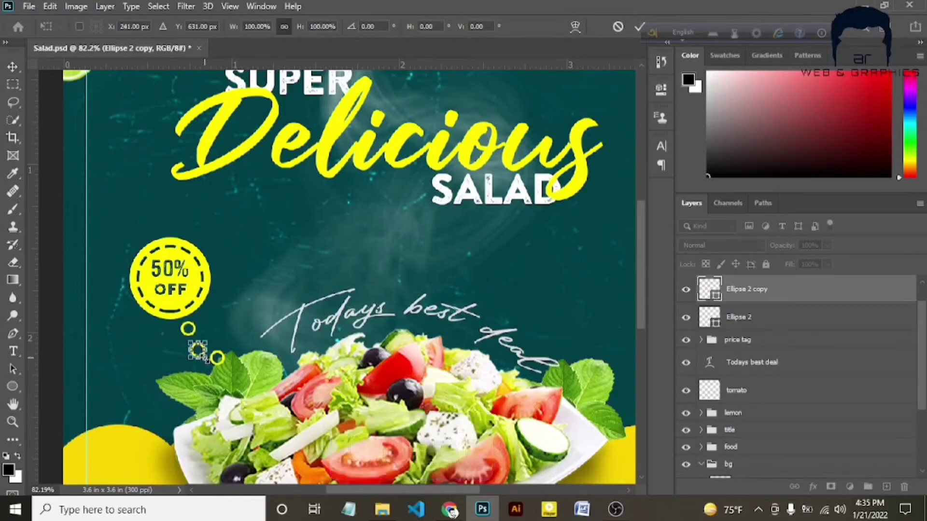
drag(206, 360, 203, 356)
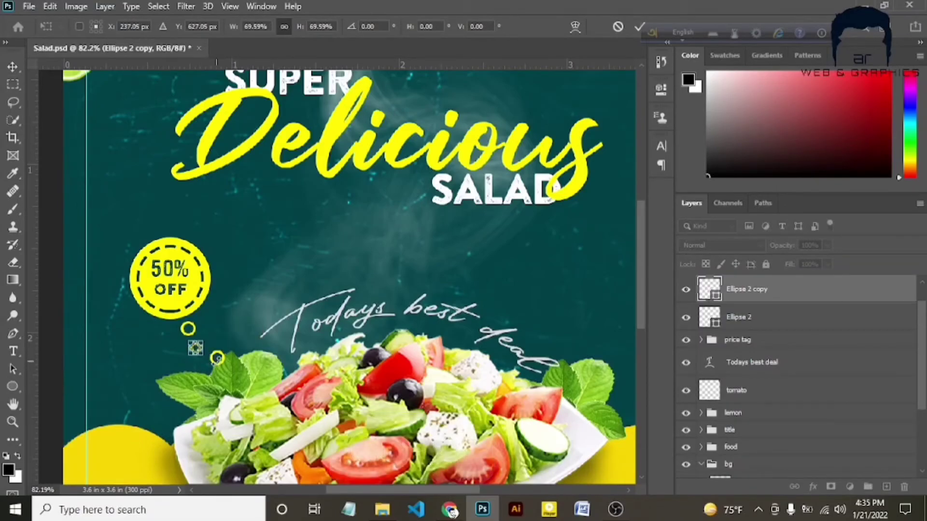
key(Return)
Add a third ring, shrink it to about half size, and move it down-left into the trail.
drag(219, 361, 219, 359)
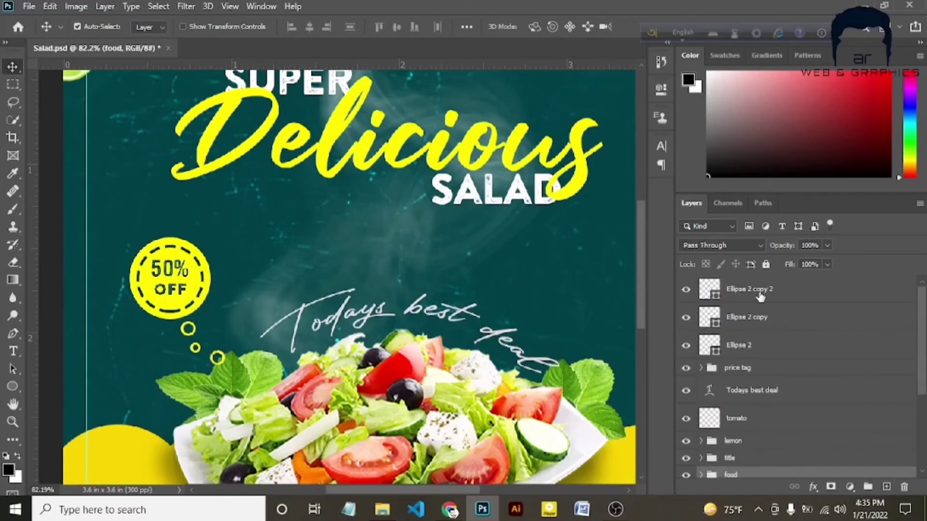
click(760, 296)
key(ctrl+t)
click(446, 207)
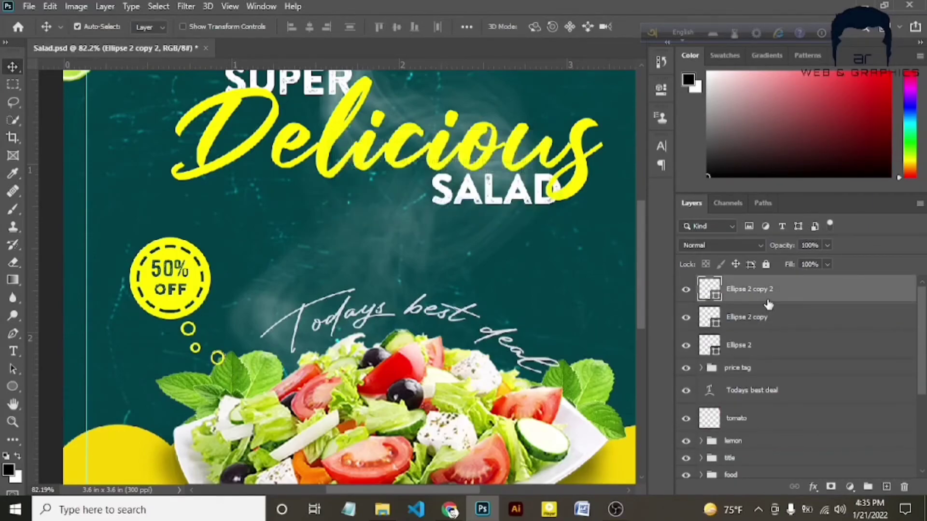
key(ctrl+t)
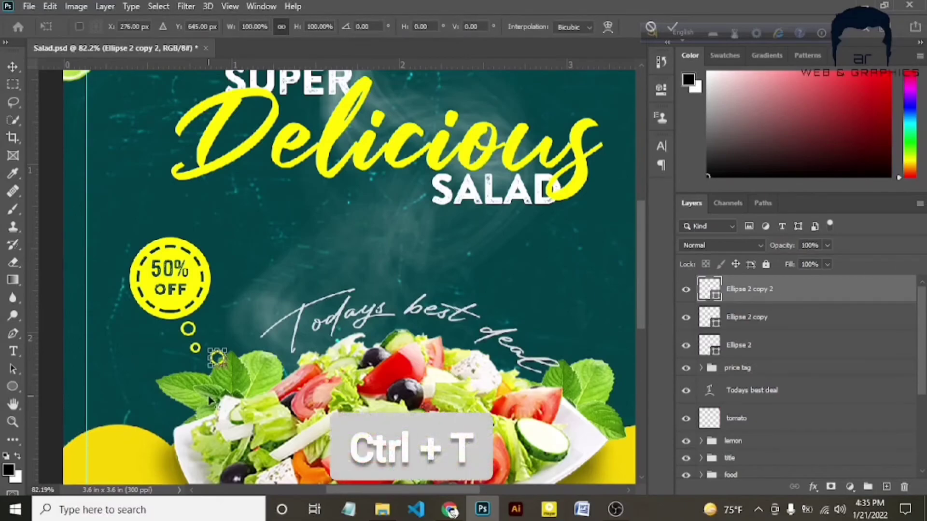
scroll(222, 367, up, 2)
scroll(225, 372, up, 2)
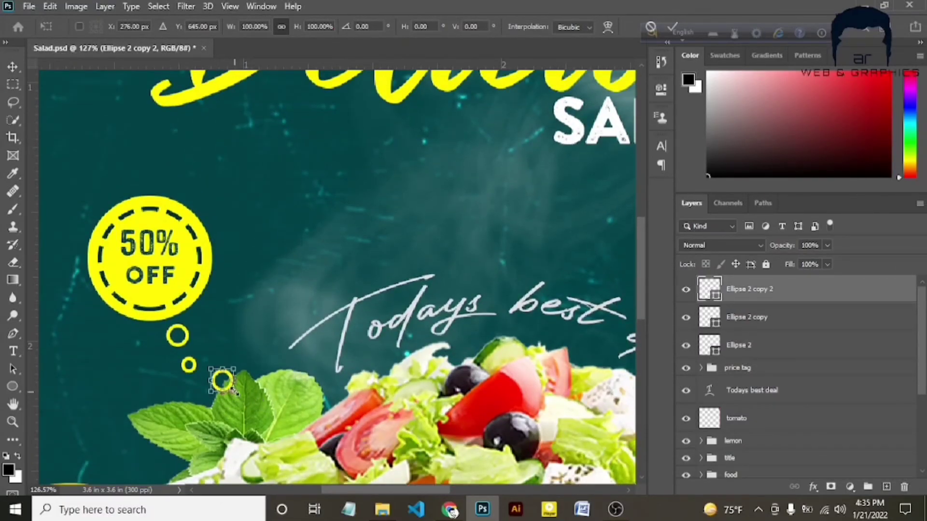
drag(235, 390, 224, 382)
key(Return)
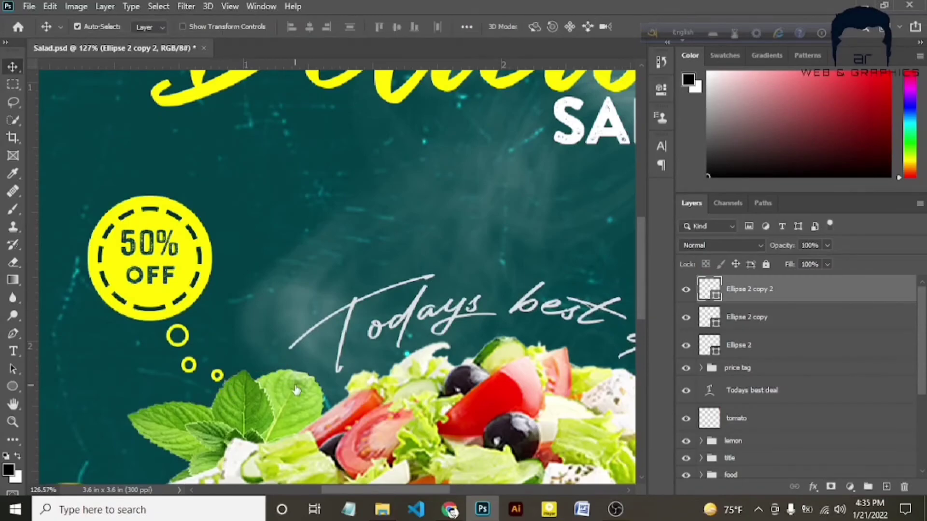
drag(221, 377, 211, 384)
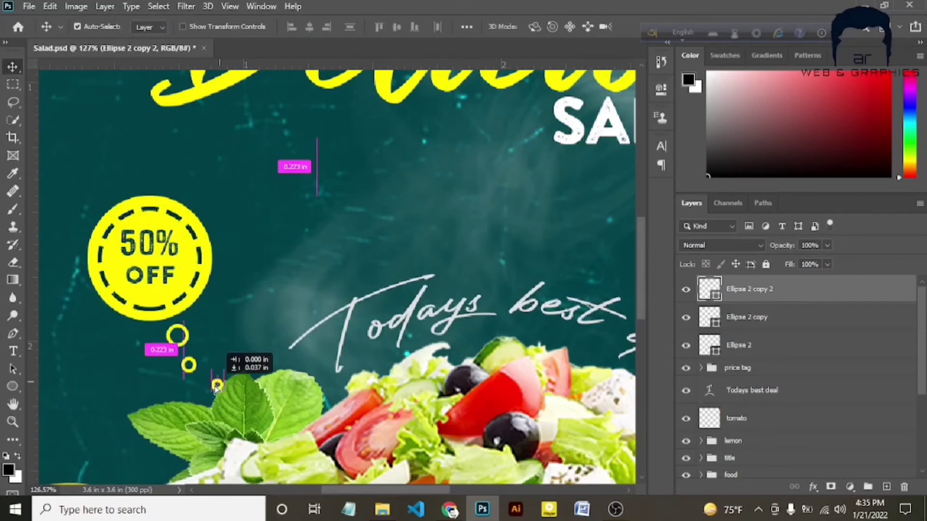
scroll(236, 417, down, 5)
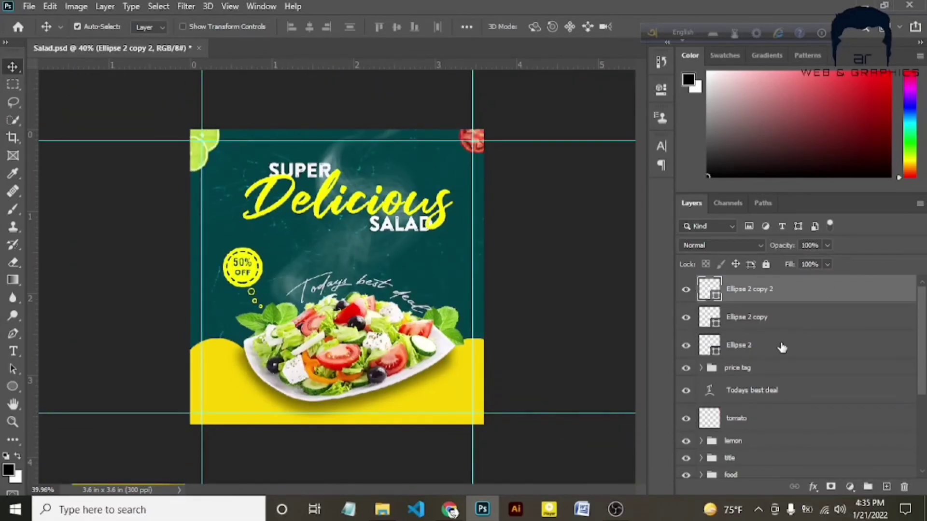
Group the three ring layers as 'ring' inside the price tag group.
shift+click(782, 347)
key(ctrl+g)
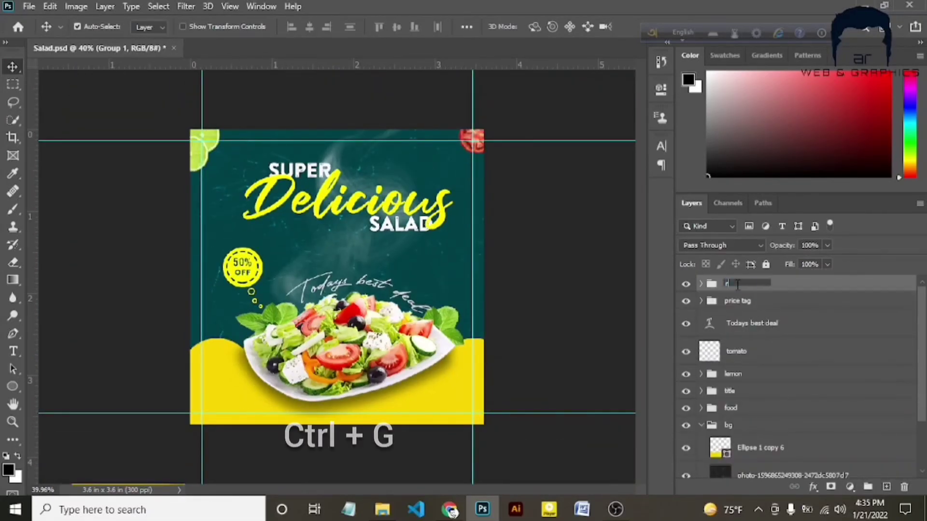
text(ring)
key(Return)
mouse_move(738, 285)
mouse_down()
mouse_move(737, 309)
mouse_move(734, 284)
mouse_up()
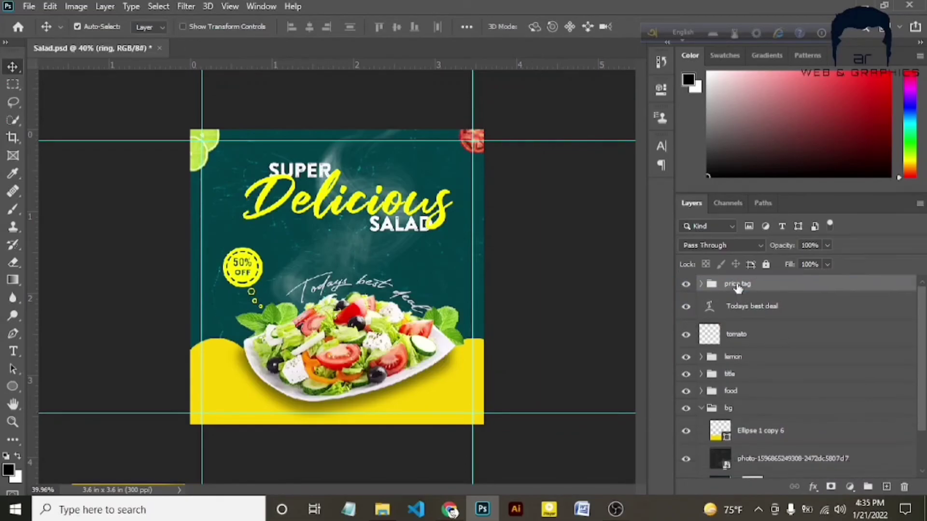
Zoom out to the whole poster and nudge the badge and rings up slightly.
key(ctrl+minus)
scroll(531, 321, down, 1)
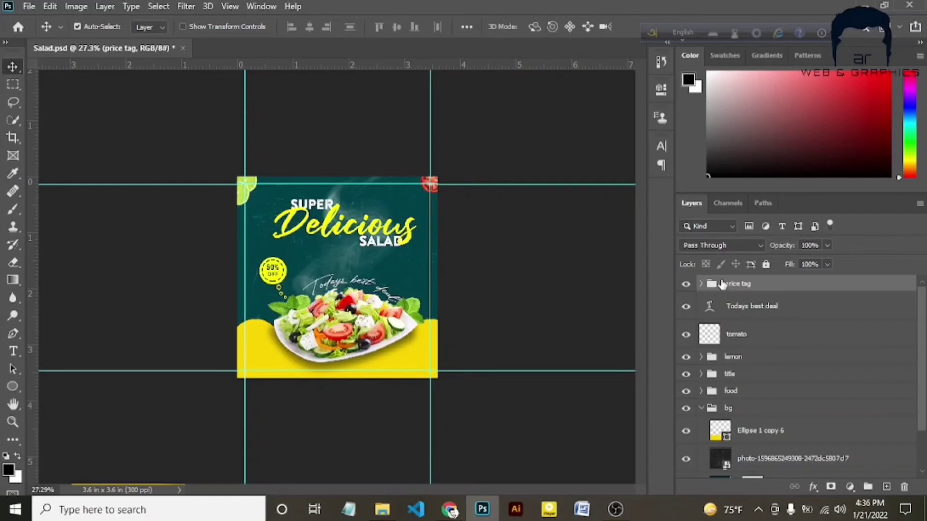
key(Up)
key(Up)
key(Up)
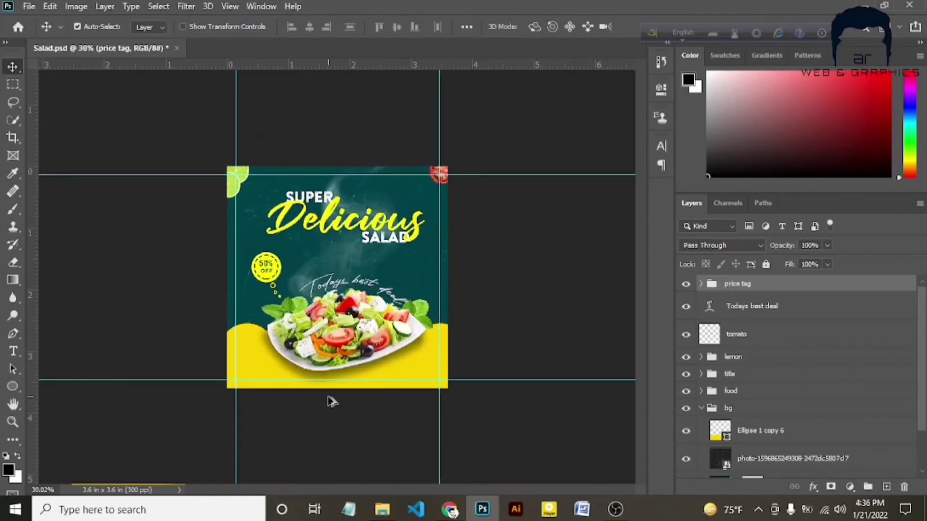
scroll(328, 395, up, 2)
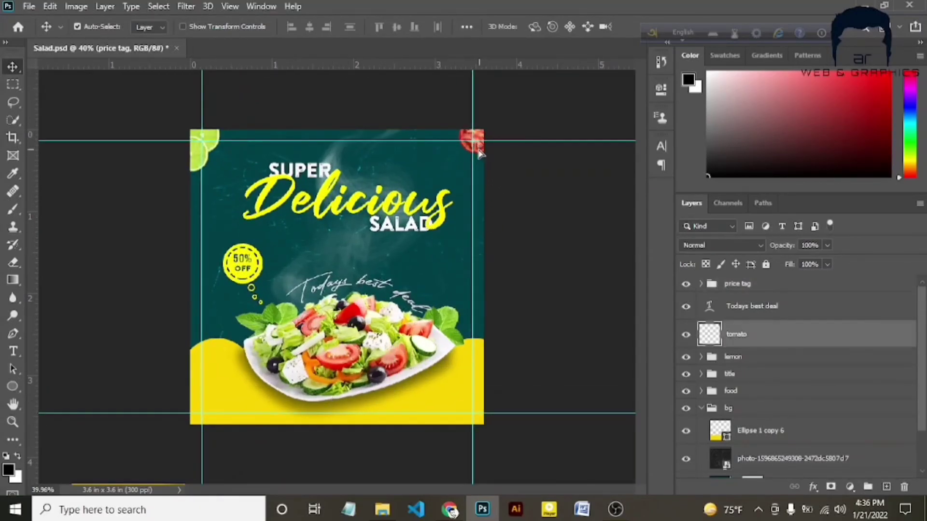
Nudge the tomato into the top-right corner, briefly opening the canvas background colour choices.
drag(478, 150, 476, 148)
scroll(471, 250, down, 1)
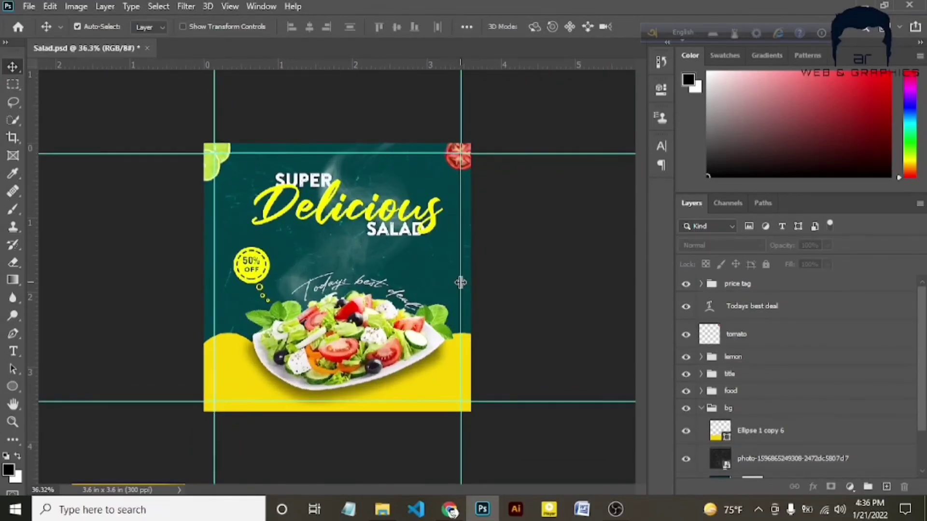
scroll(460, 282, up, 2)
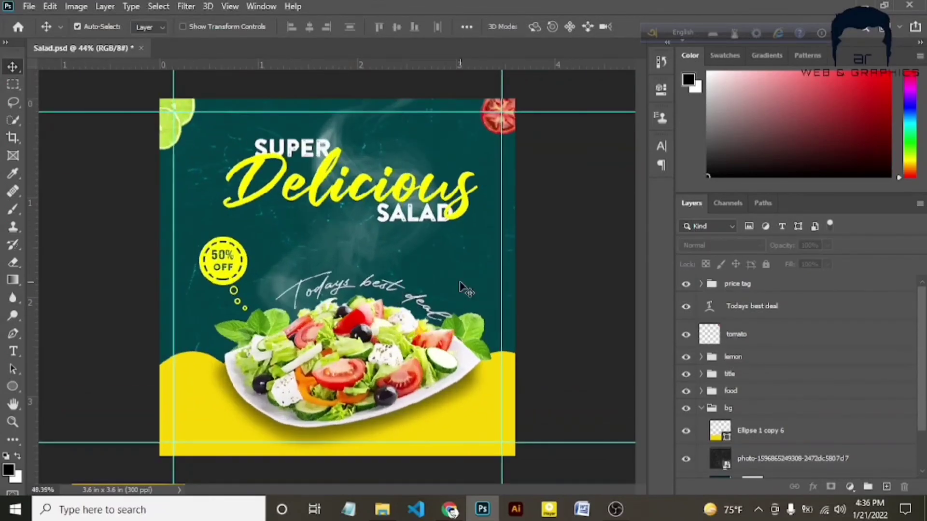
right_click(531, 282)
click(536, 256)
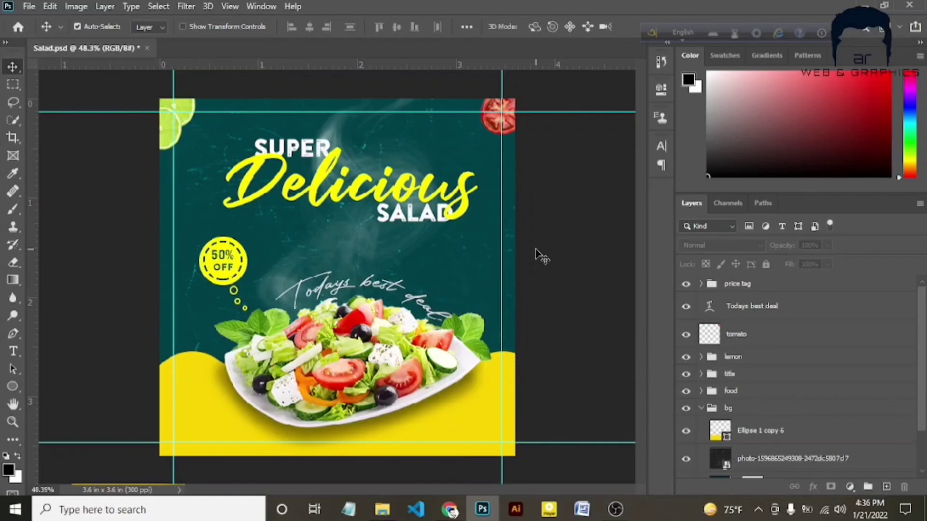
Drag the right, top, left and bottom guides beyond the poster edges and fit it on screen.
drag(502, 263, 569, 251)
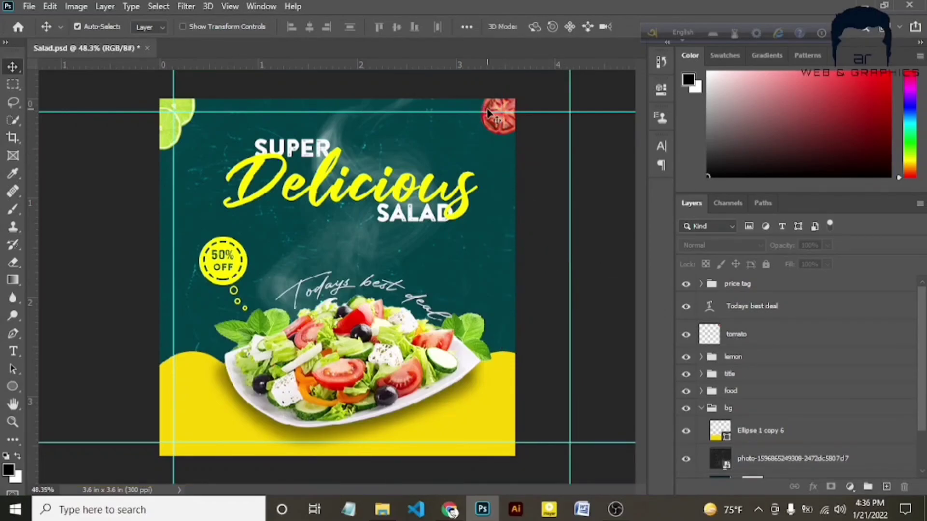
drag(487, 112, 489, 91)
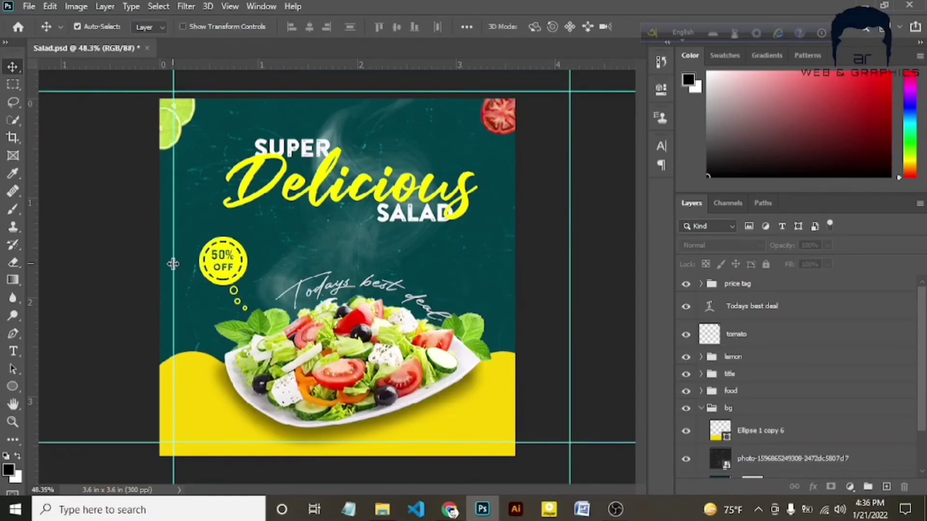
drag(173, 264, 124, 268)
drag(236, 442, 236, 467)
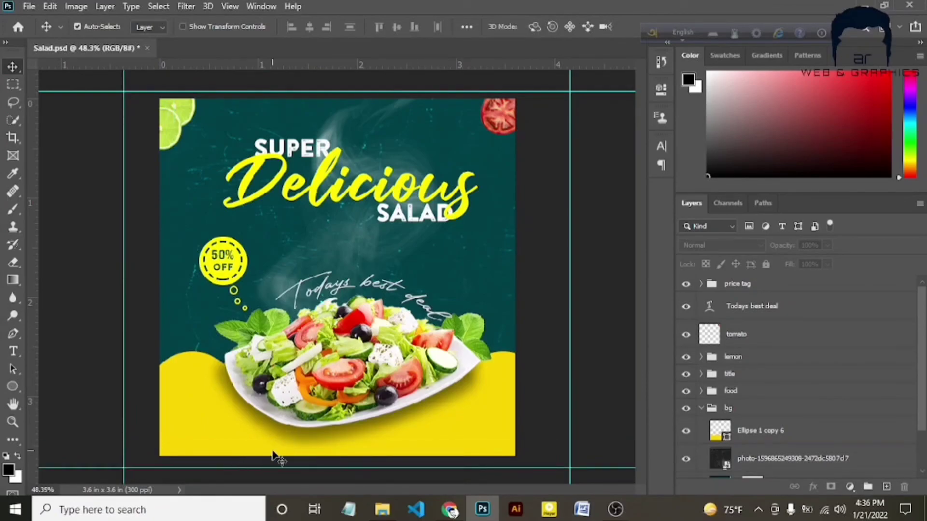
key(ctrl+0)
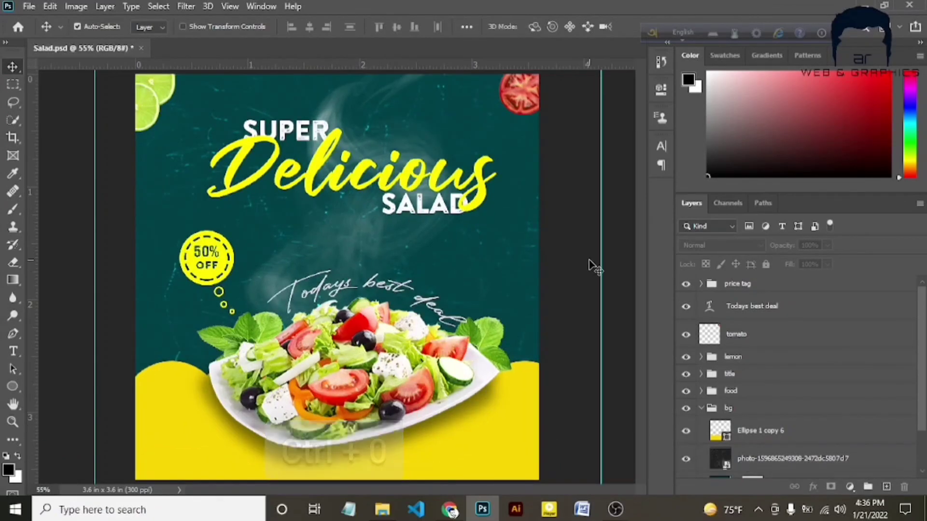